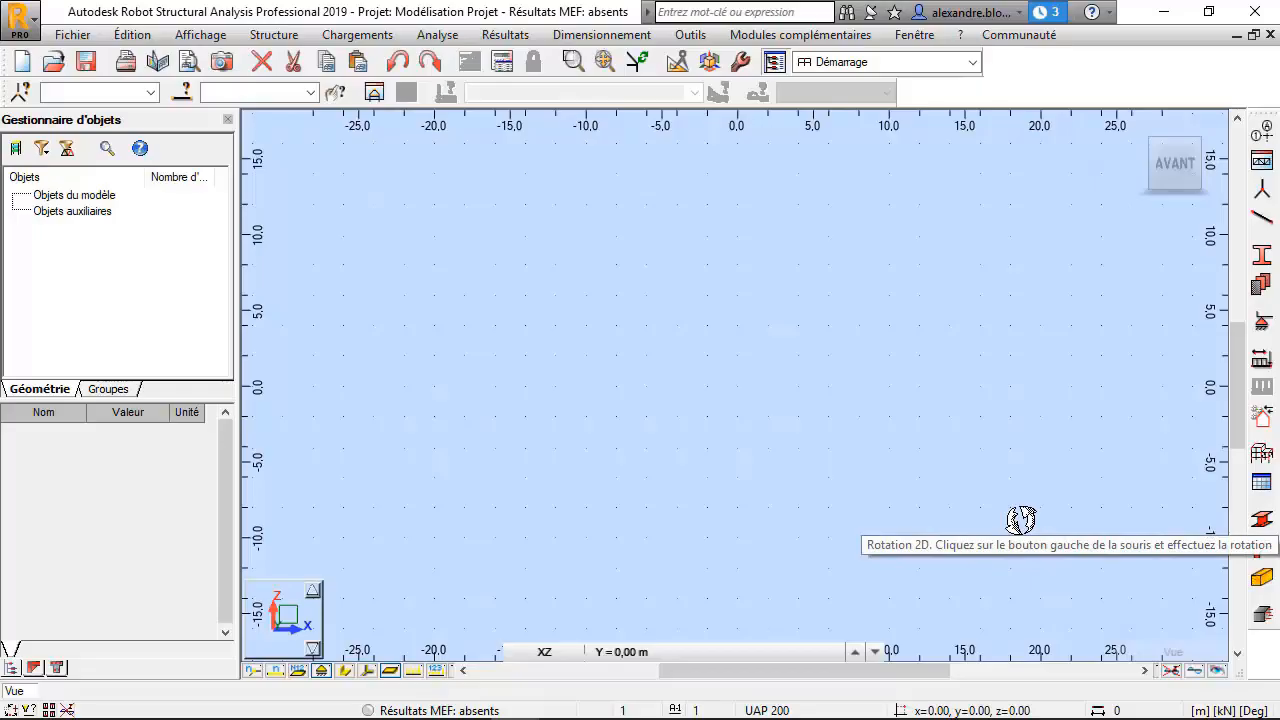
- Frame the XZ view so the grid spans about 0 to 17 m along X and 0 to 9 m along Z
{"action": "middle_click_drag", "start_coordinate": [891, 411], "coordinate": [480, 456]}
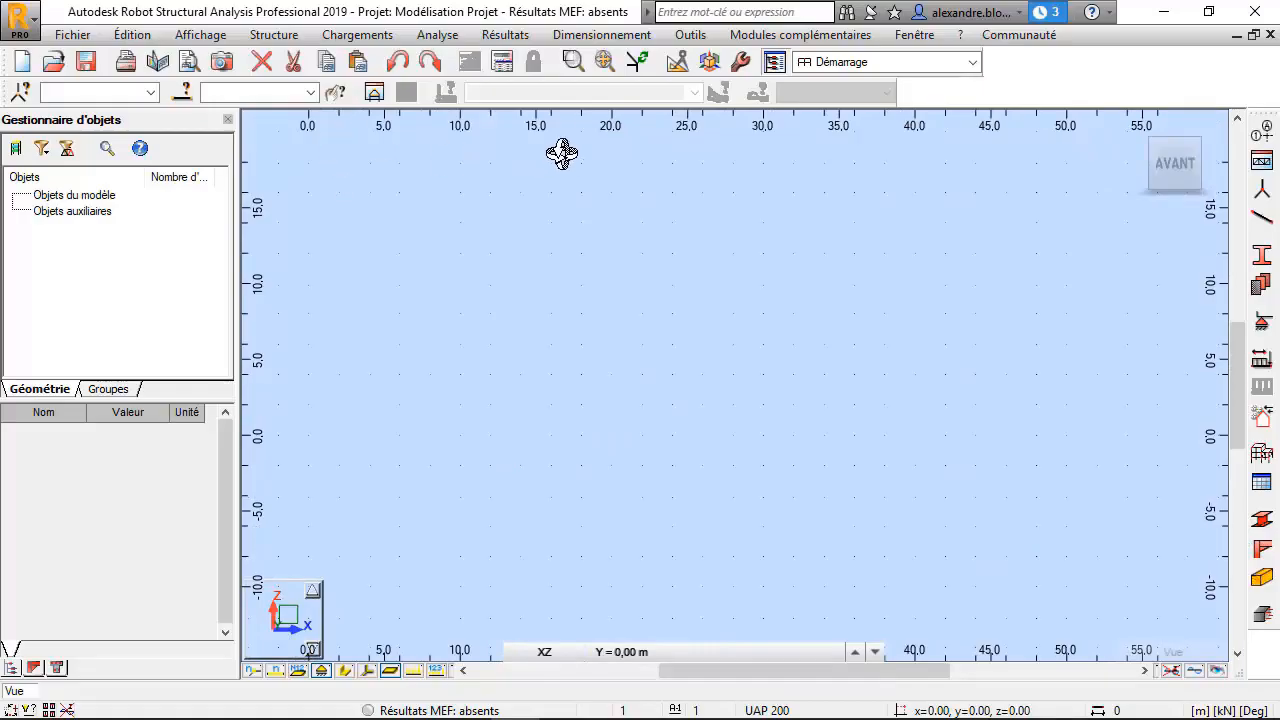
{"action": "scroll", "coordinate": [548, 150], "scroll_direction": "up", "scroll_amount": 4}
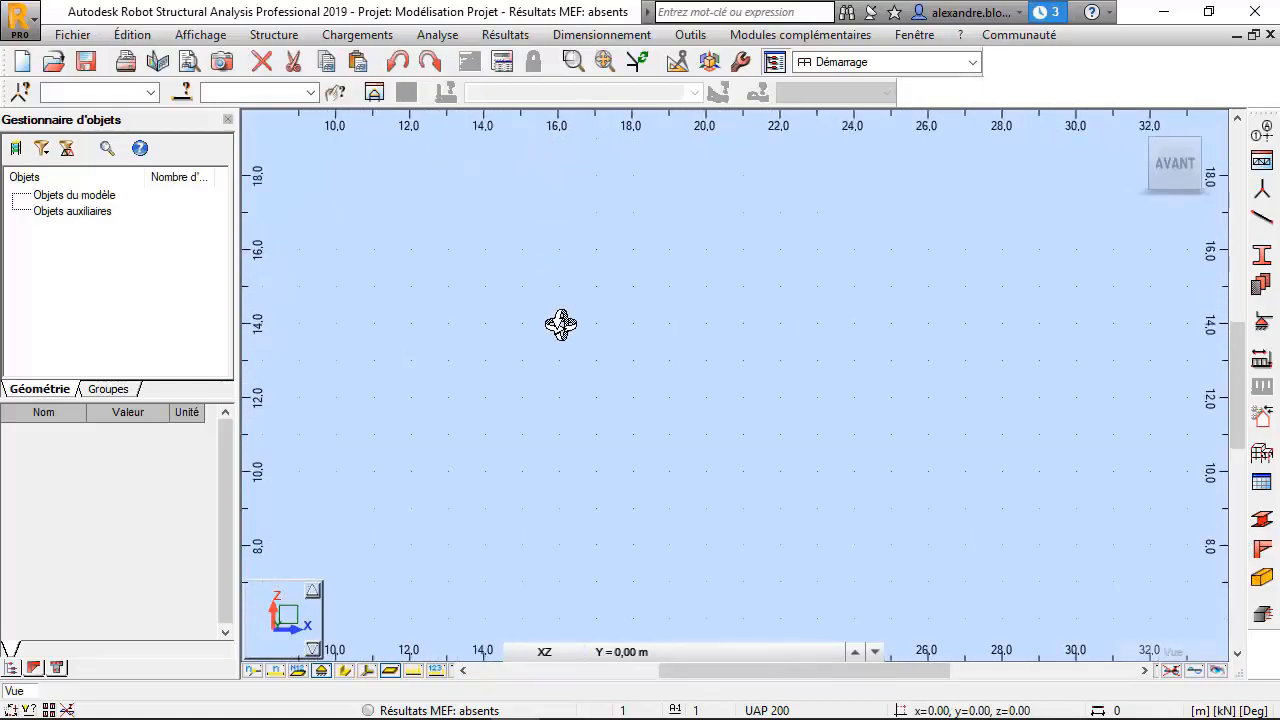
{"action": "middle_click_drag", "start_coordinate": [561, 323], "coordinate": [834, 337]}
{"action": "scroll", "coordinate": [834, 337], "scroll_direction": "up", "scroll_amount": 2}
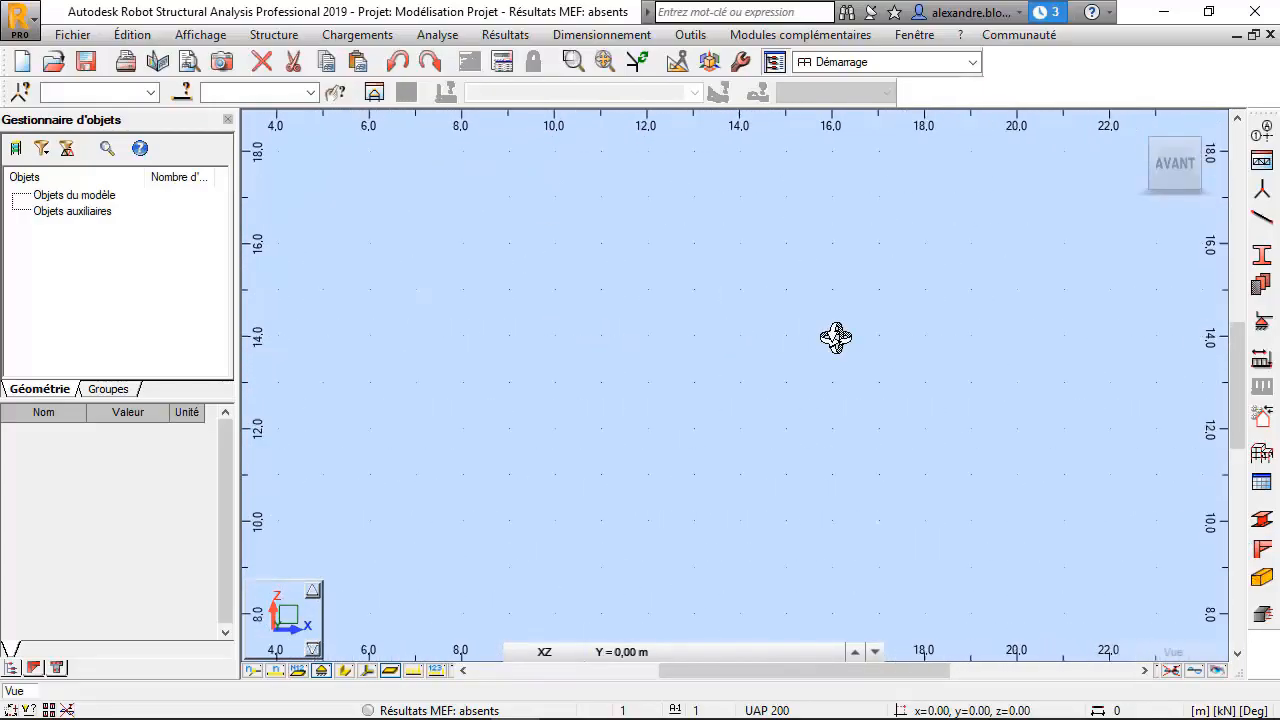
{"action": "middle_click_drag", "start_coordinate": [722, 325], "coordinate": [929, 316]}
{"action": "scroll", "coordinate": [803, 320], "scroll_direction": "down", "scroll_amount": 1}
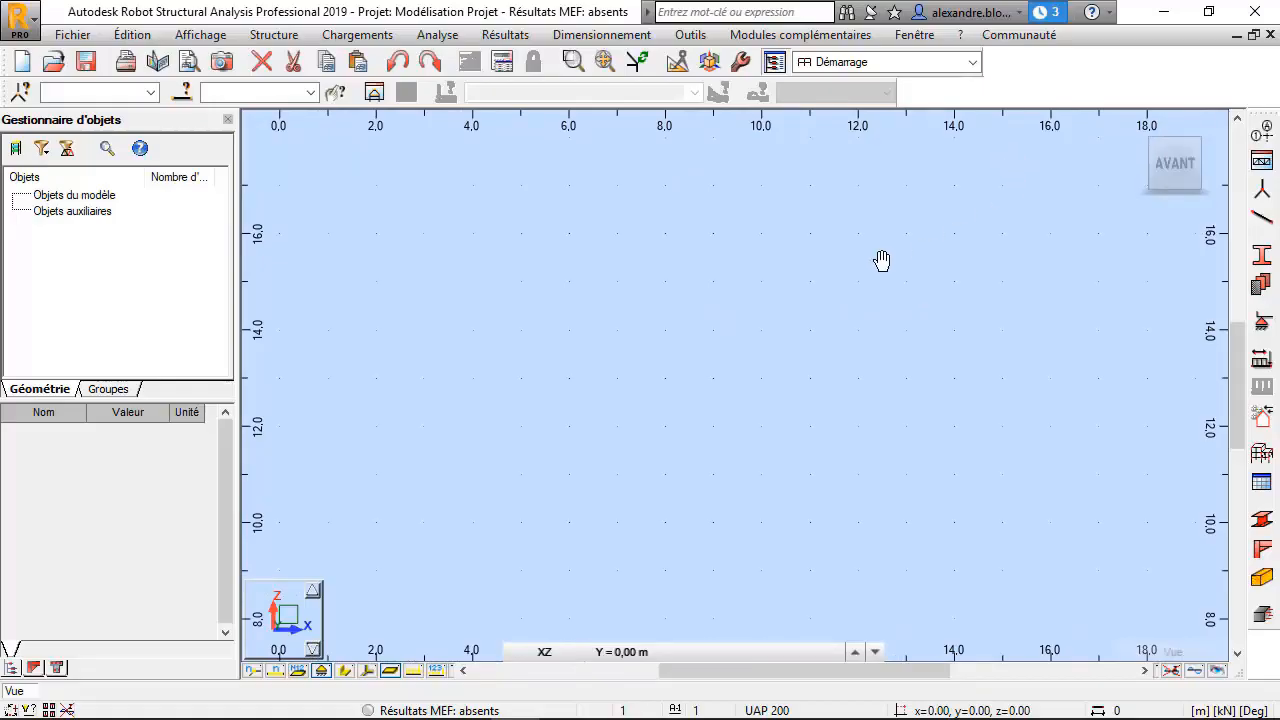
{"action": "middle_click_drag", "start_coordinate": [883, 260], "coordinate": [914, 262]}
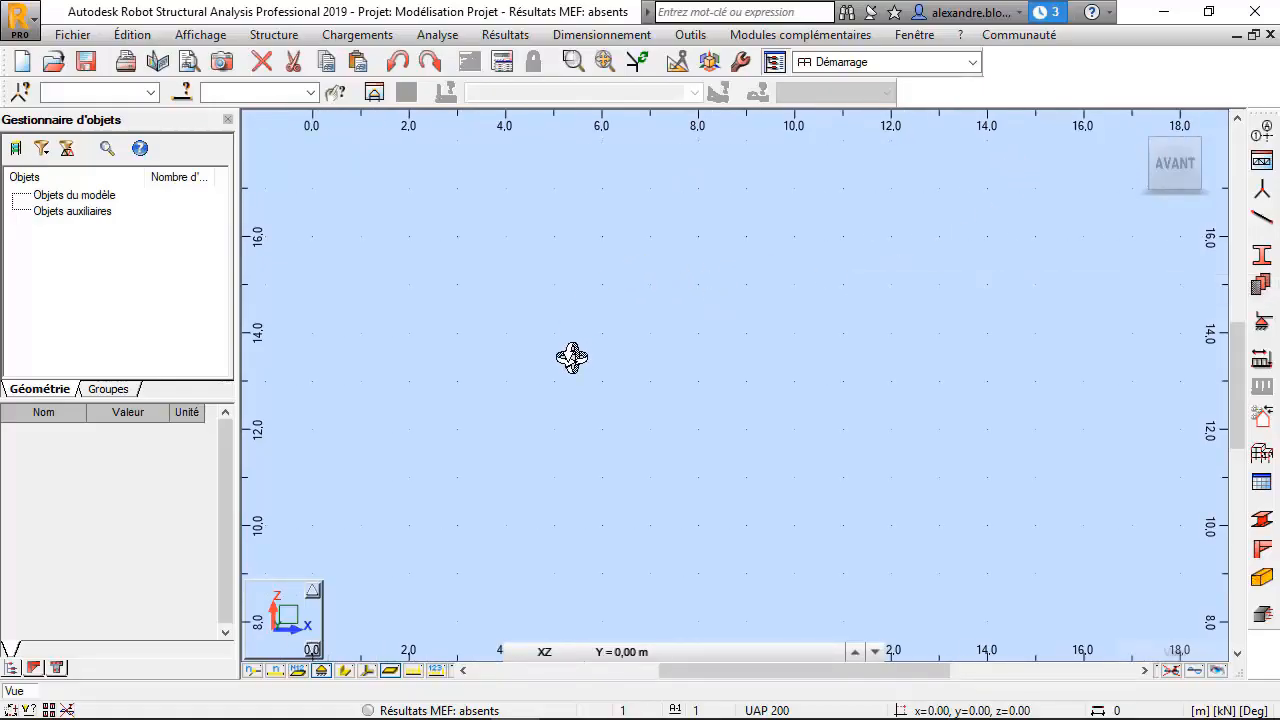
{"action": "middle_click_drag", "start_coordinate": [563, 443], "coordinate": [574, 231]}
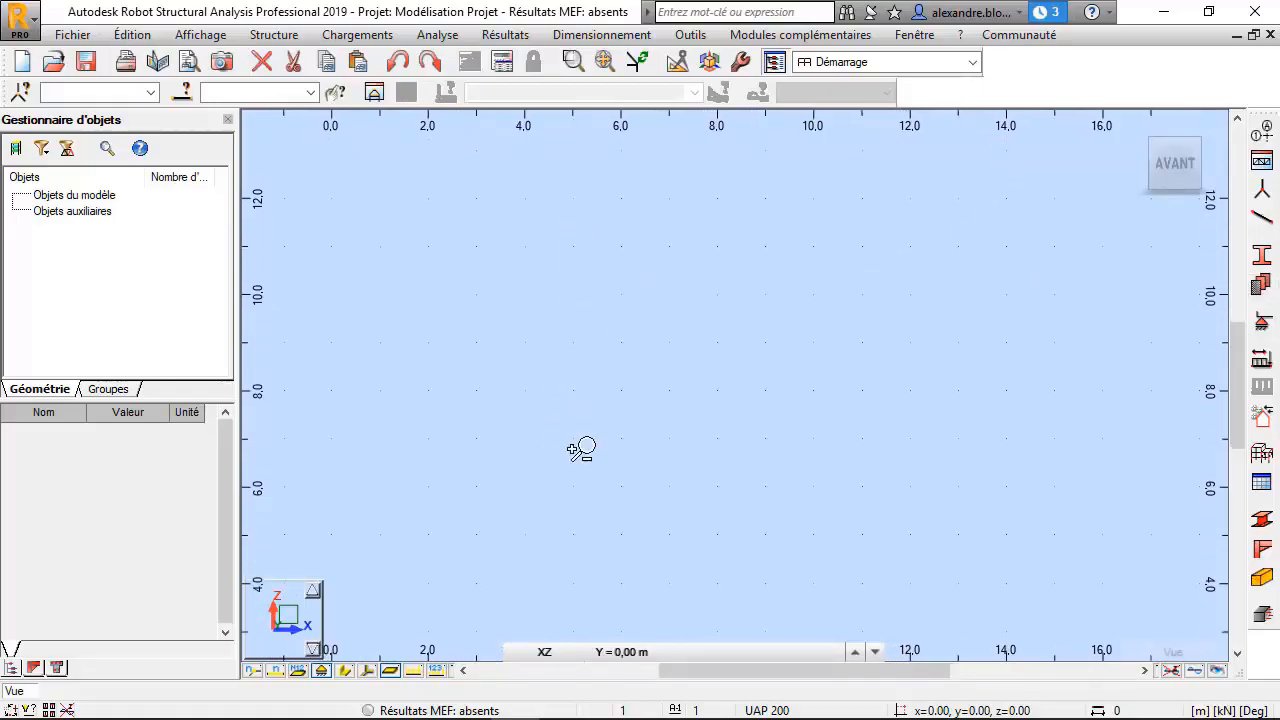
{"action": "middle_click_drag", "start_coordinate": [584, 475], "coordinate": [588, 366]}
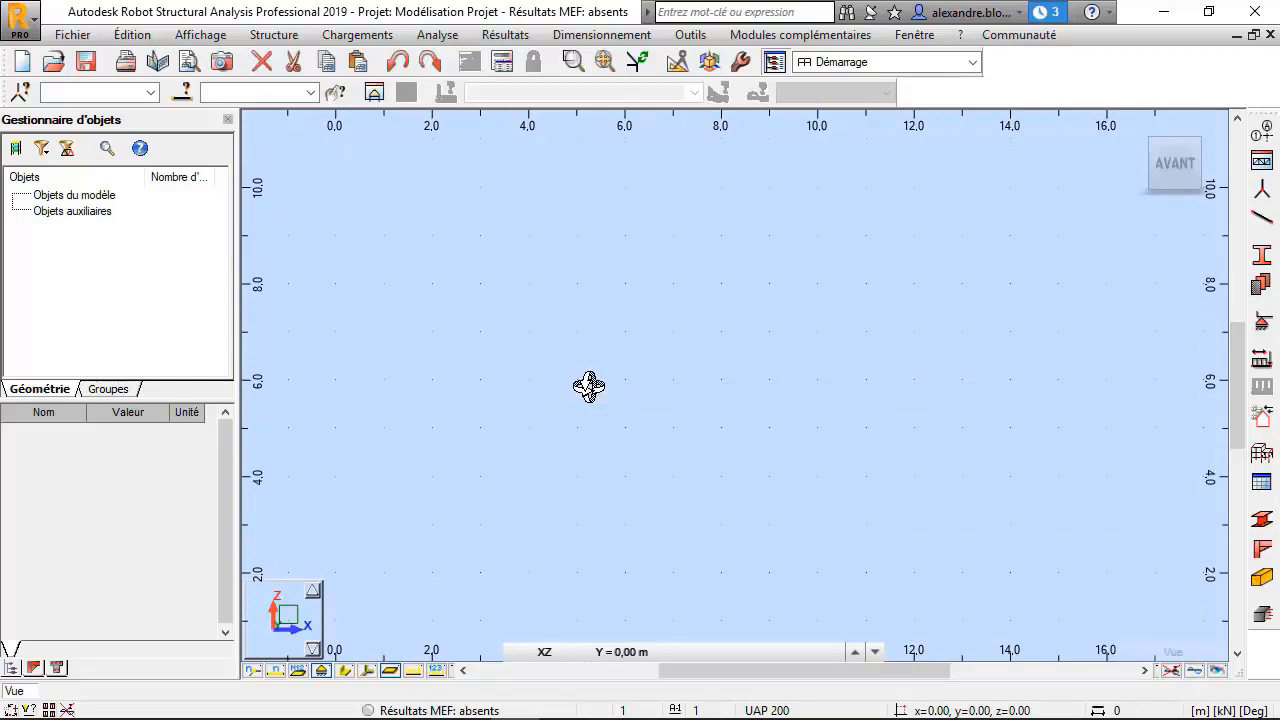
{"action": "middle_click_drag", "start_coordinate": [571, 477], "coordinate": [568, 412]}
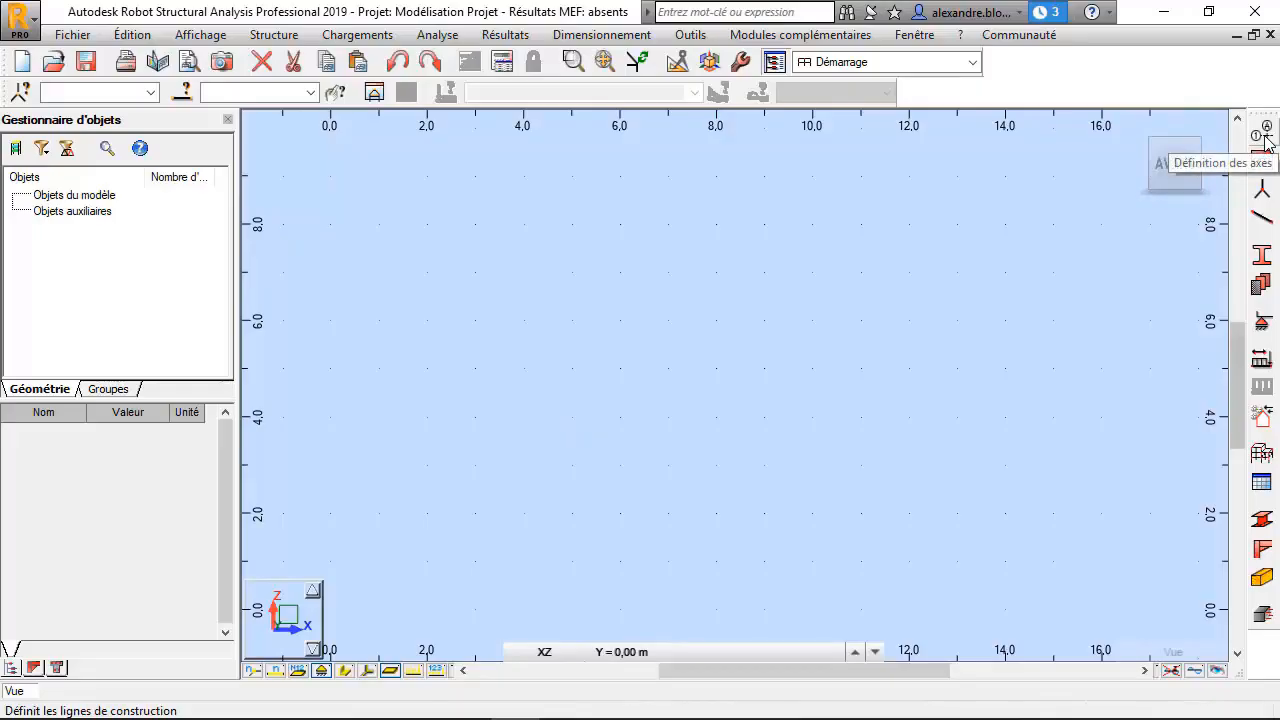
{"action": "left_click", "coordinate": [972, 62]}
{"action": "left_click", "coordinate": [973, 63]}
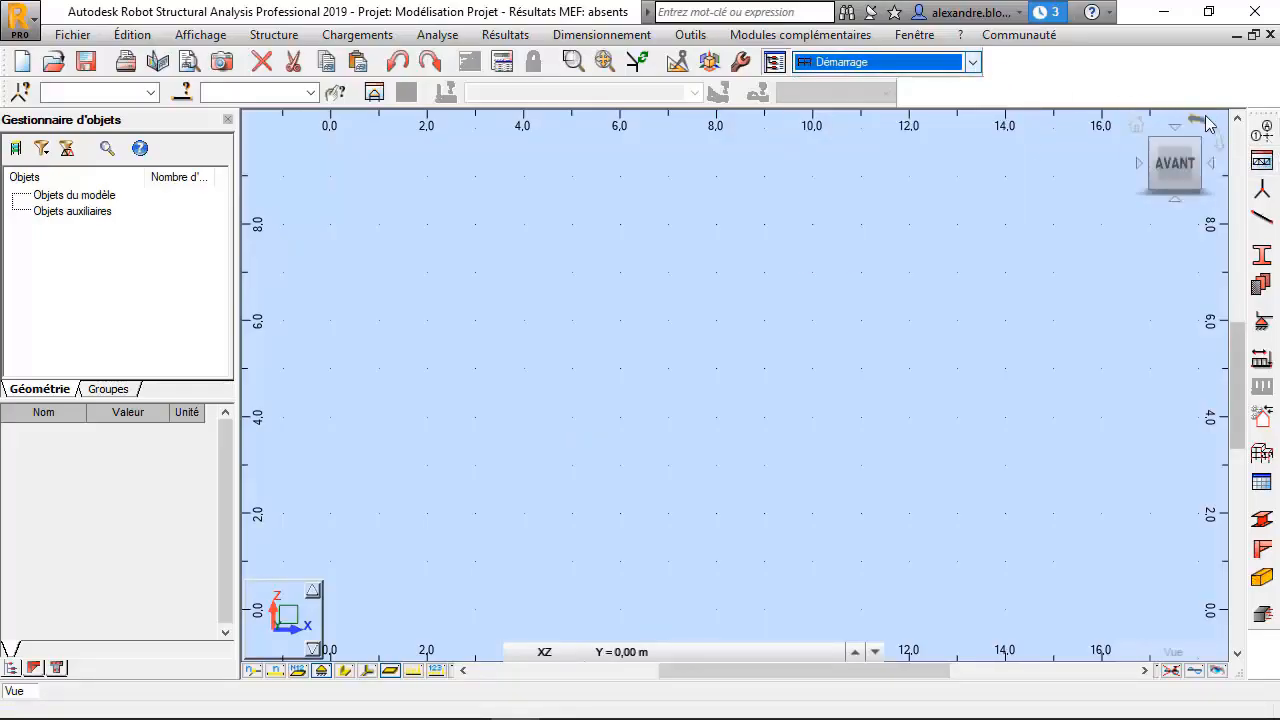
- Define Cartesian construction lines along X at positions 0, 6, 8 and 16 m
{"action": "left_click", "coordinate": [1262, 130]}
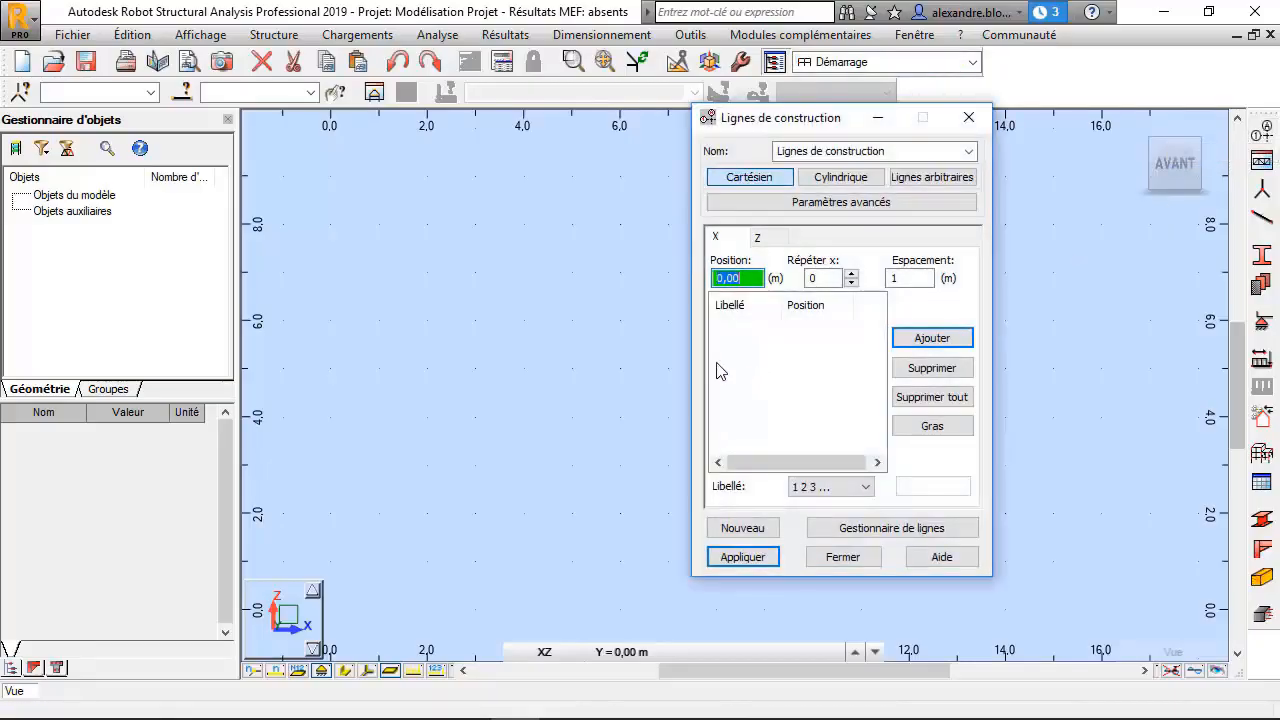
{"action": "left_click_drag", "start_coordinate": [816, 120], "coordinate": [857, 213]}
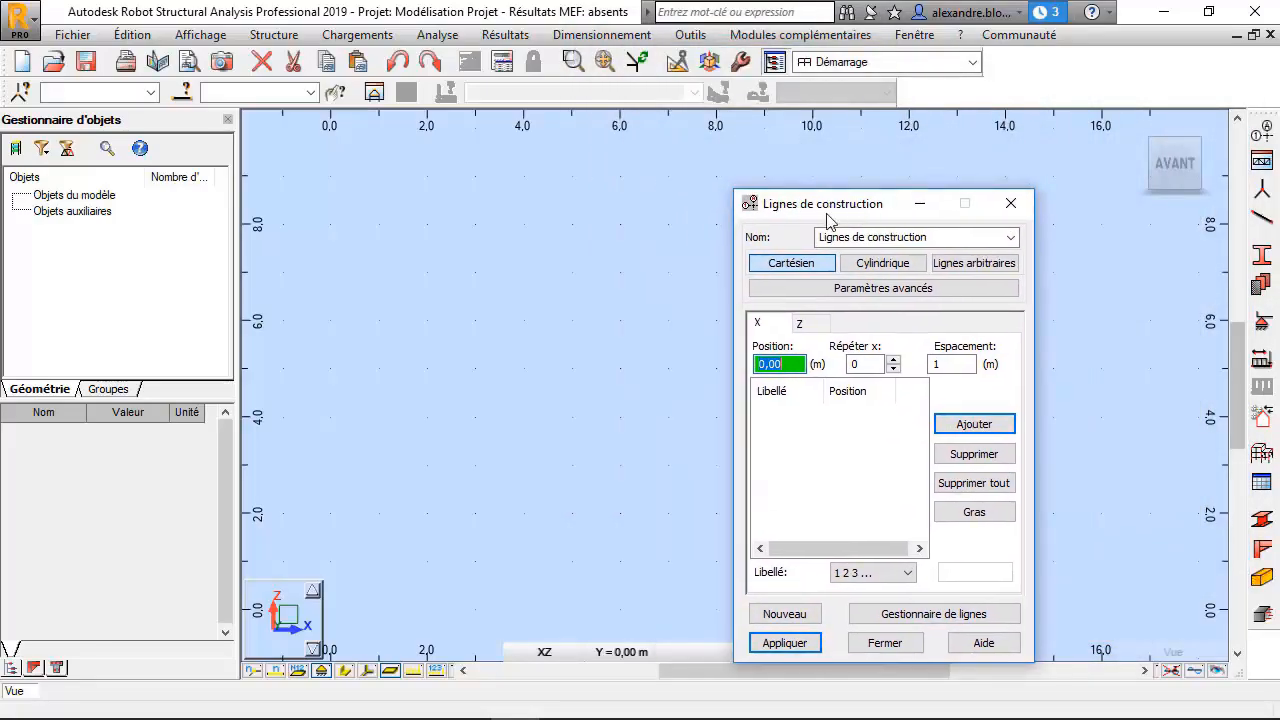
{"action": "left_click", "coordinate": [318, 519]}
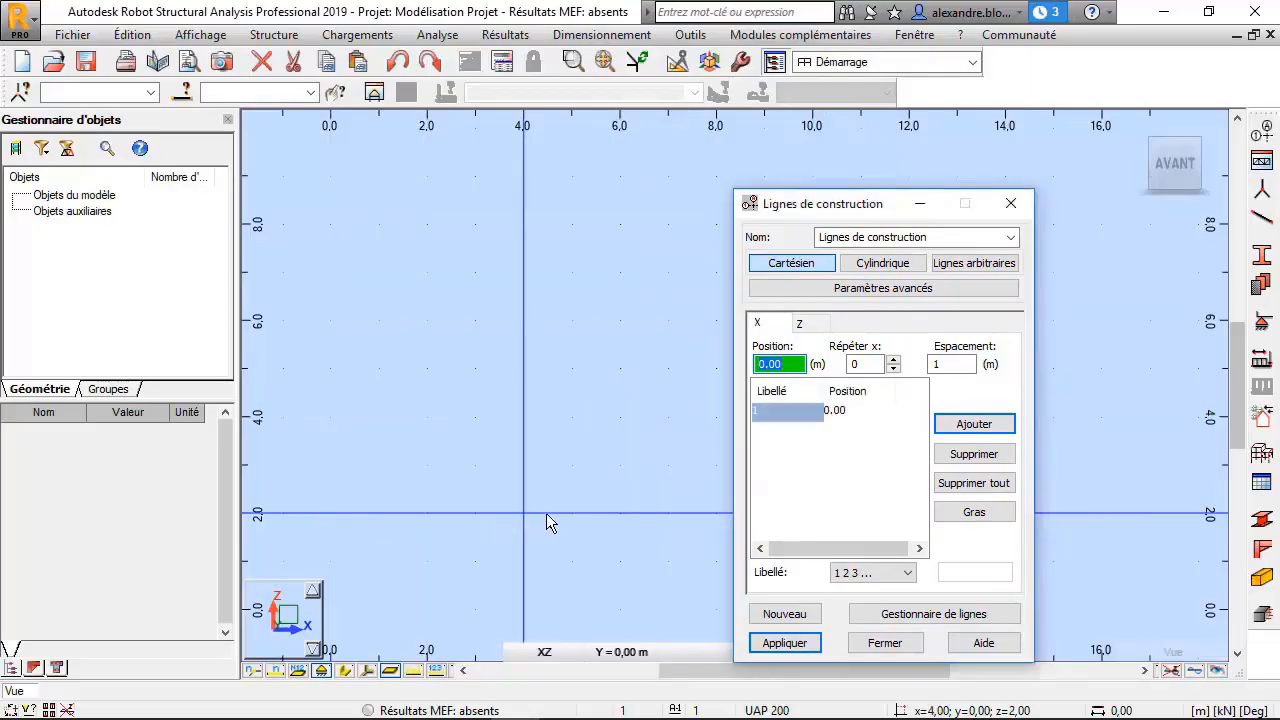
{"action": "left_click", "coordinate": [714, 369]}
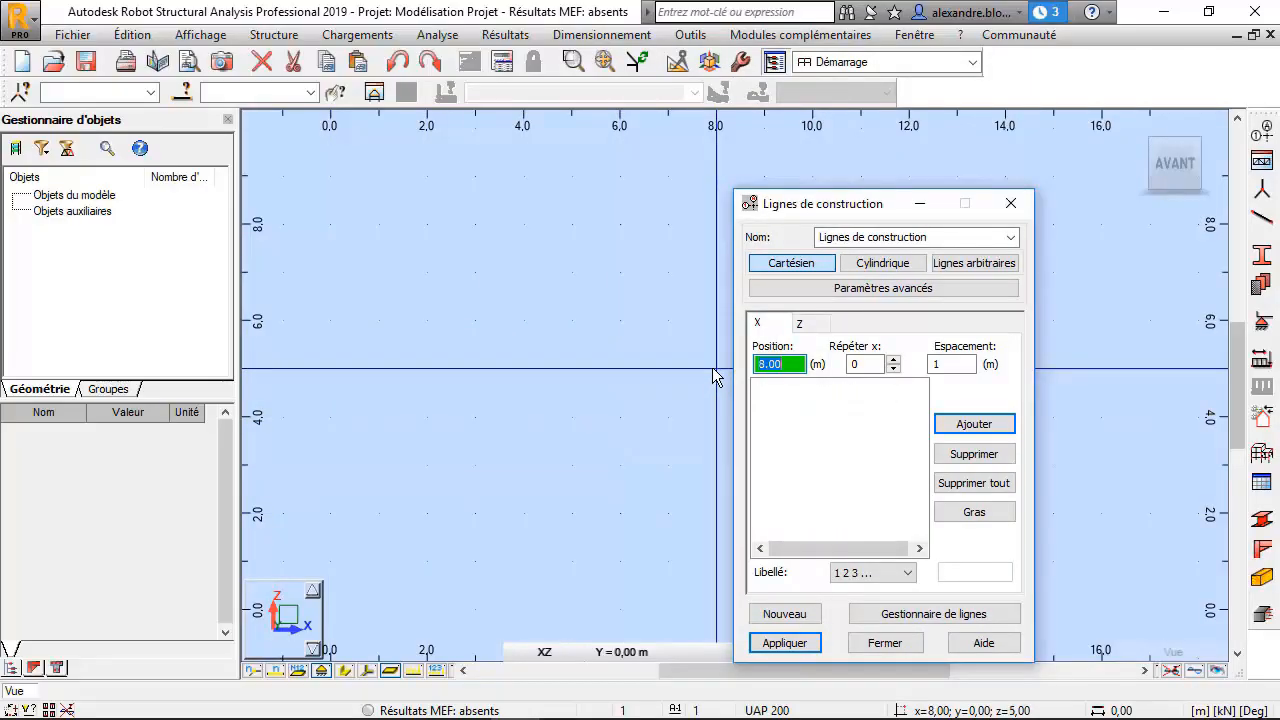
{"action": "left_click", "coordinate": [1107, 362]}
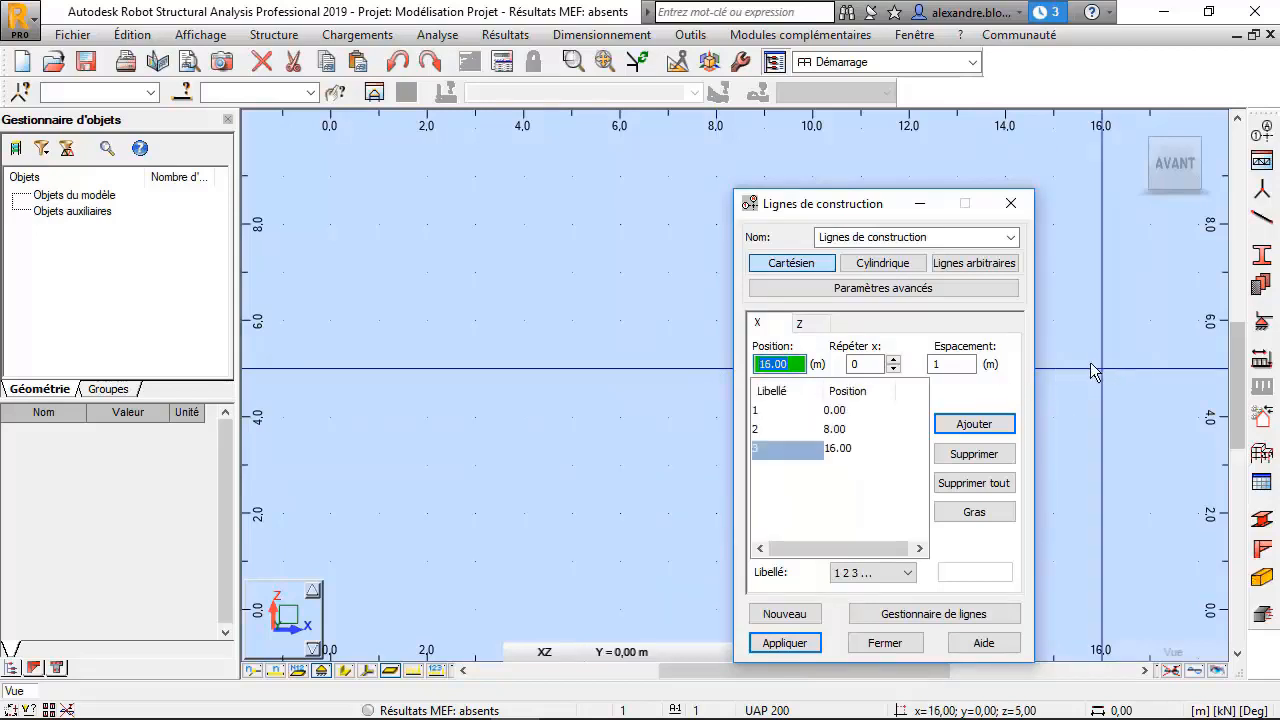
{"action": "left_click", "coordinate": [620, 425]}
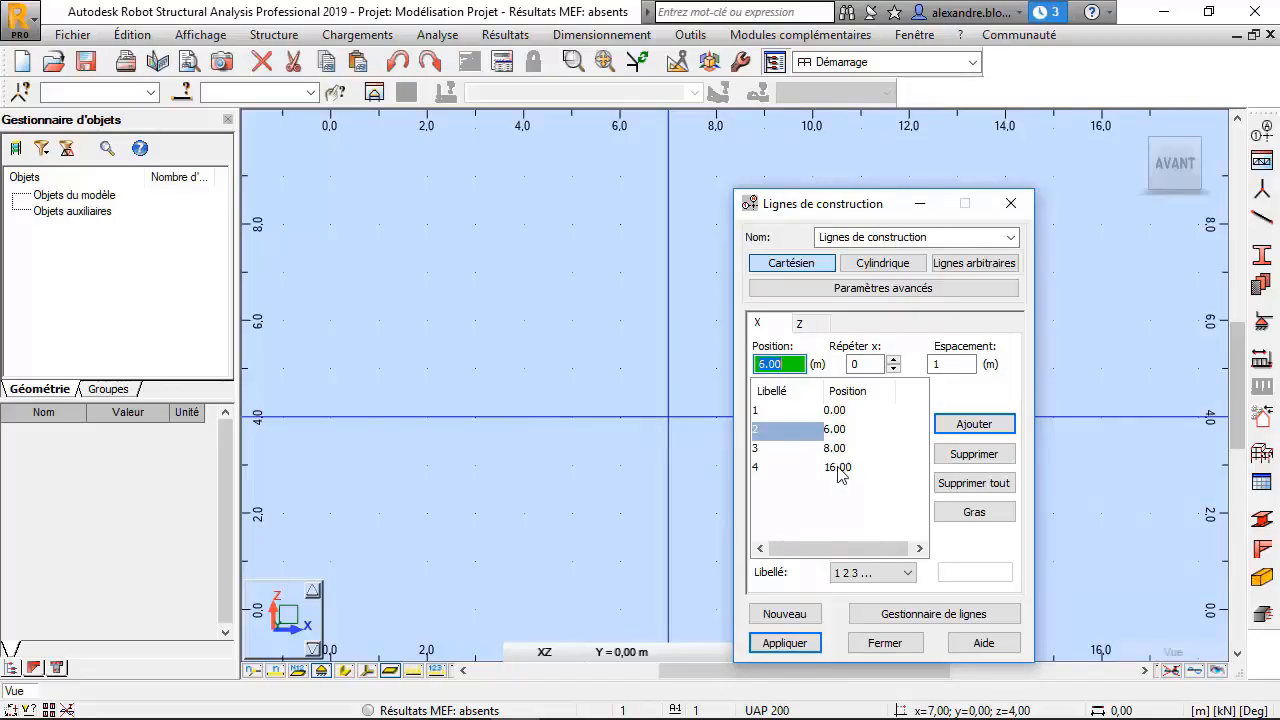
- Add construction lines along Z at positions 0, 6, 8 and 9 m, and apply the axis definition
{"action": "left_click", "coordinate": [799, 323]}
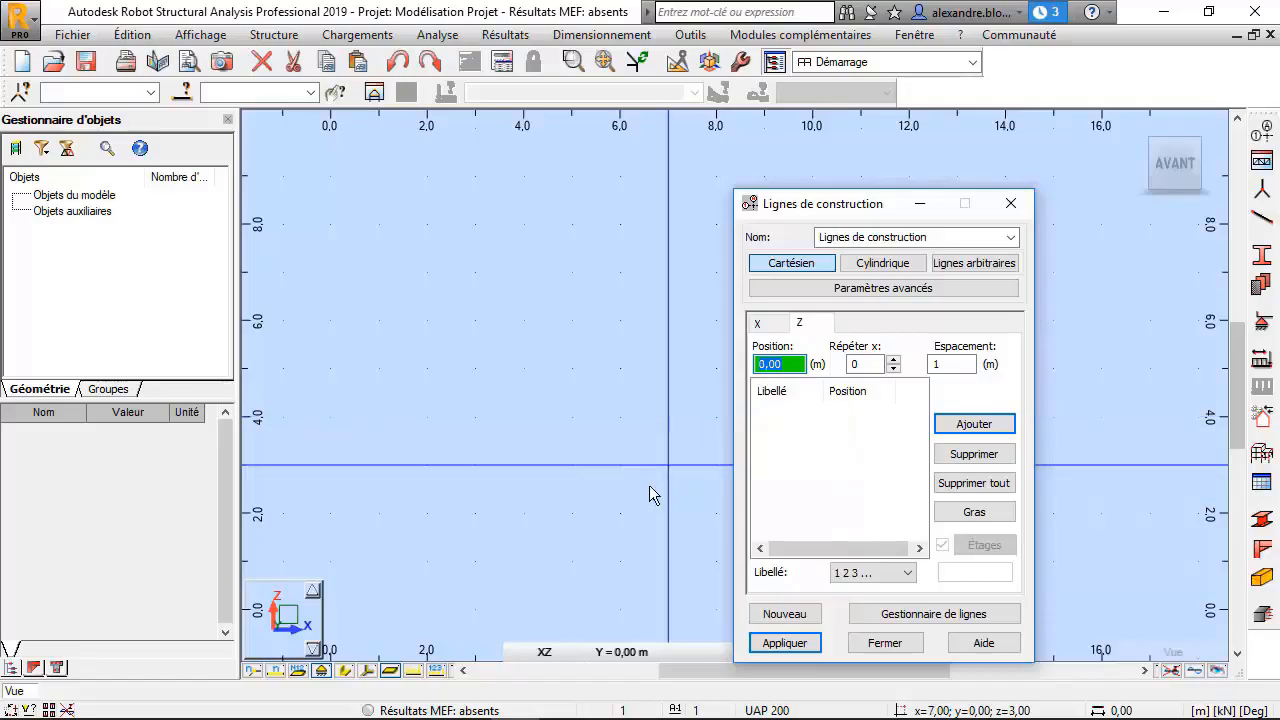
{"action": "left_click", "coordinate": [332, 615]}
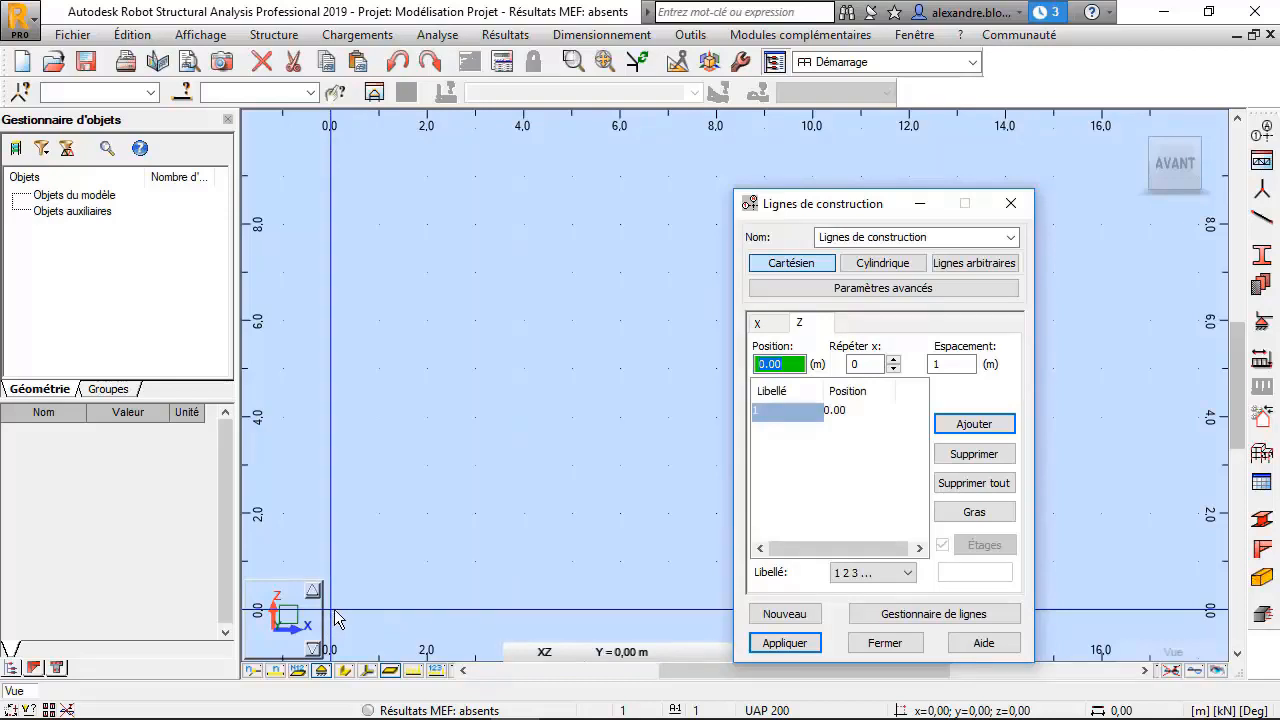
{"action": "left_click", "coordinate": [340, 224]}
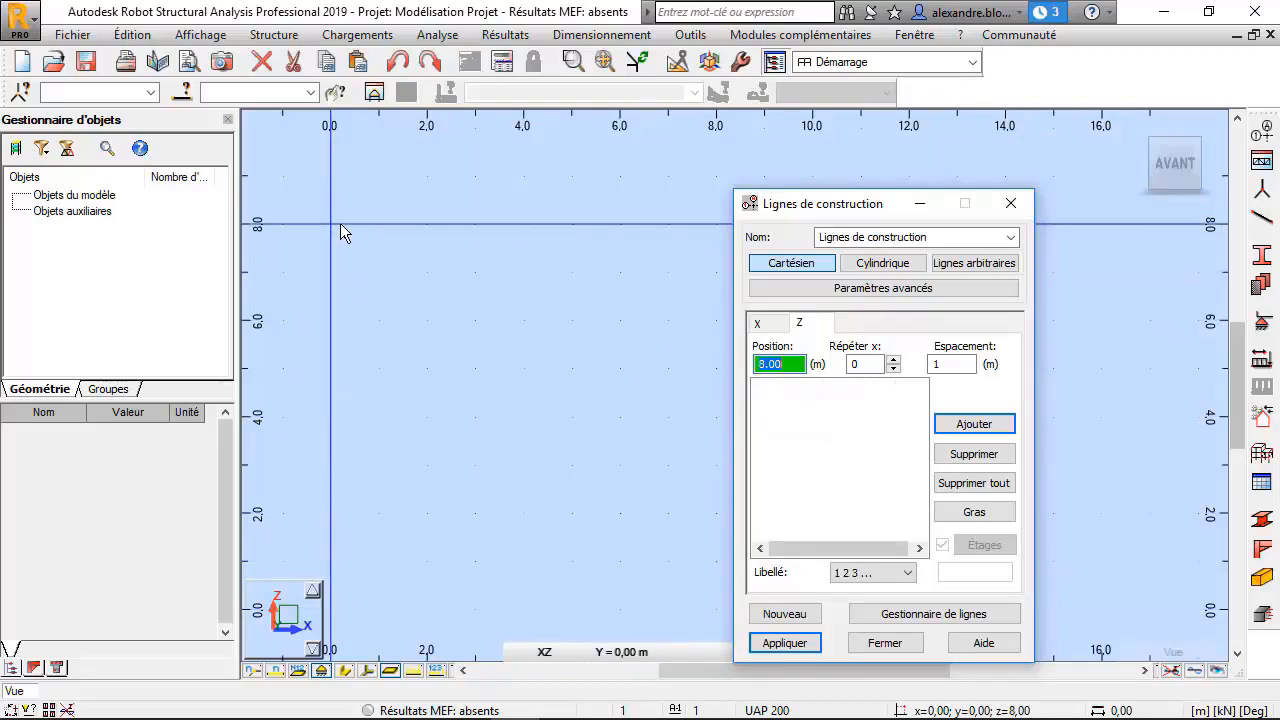
{"action": "left_click", "coordinate": [338, 182]}
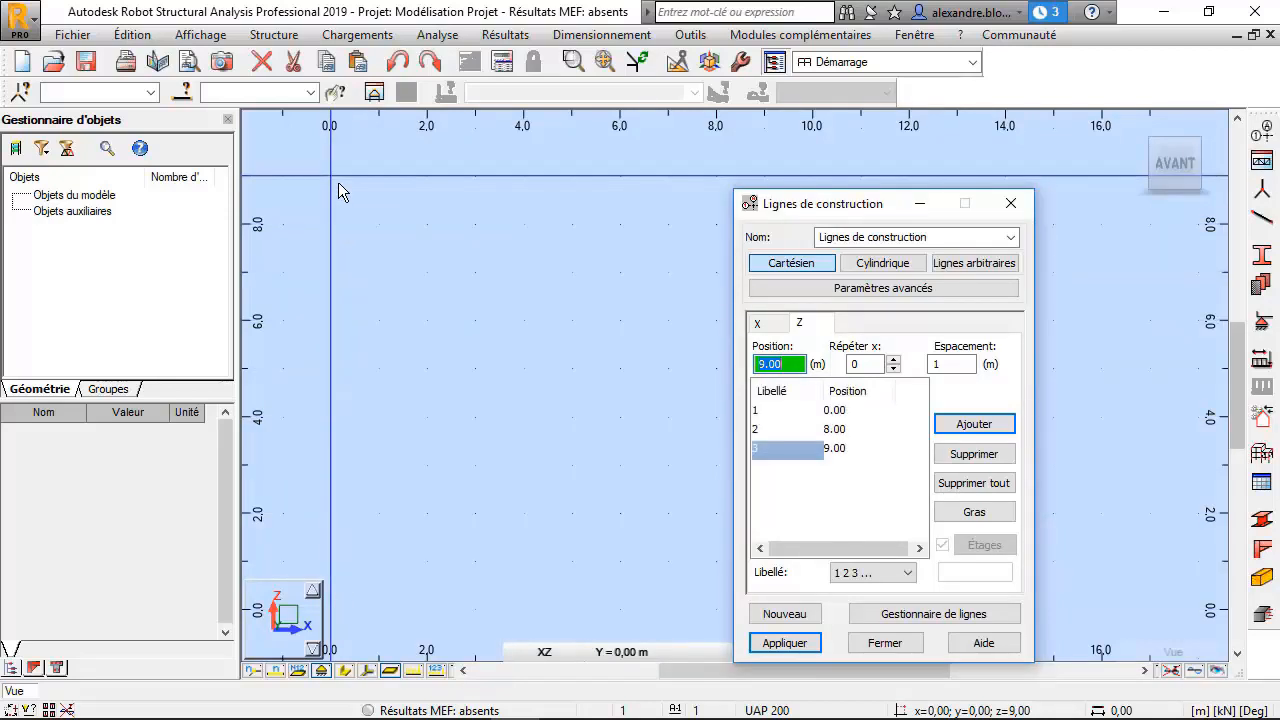
{"action": "left_click", "coordinate": [333, 322]}
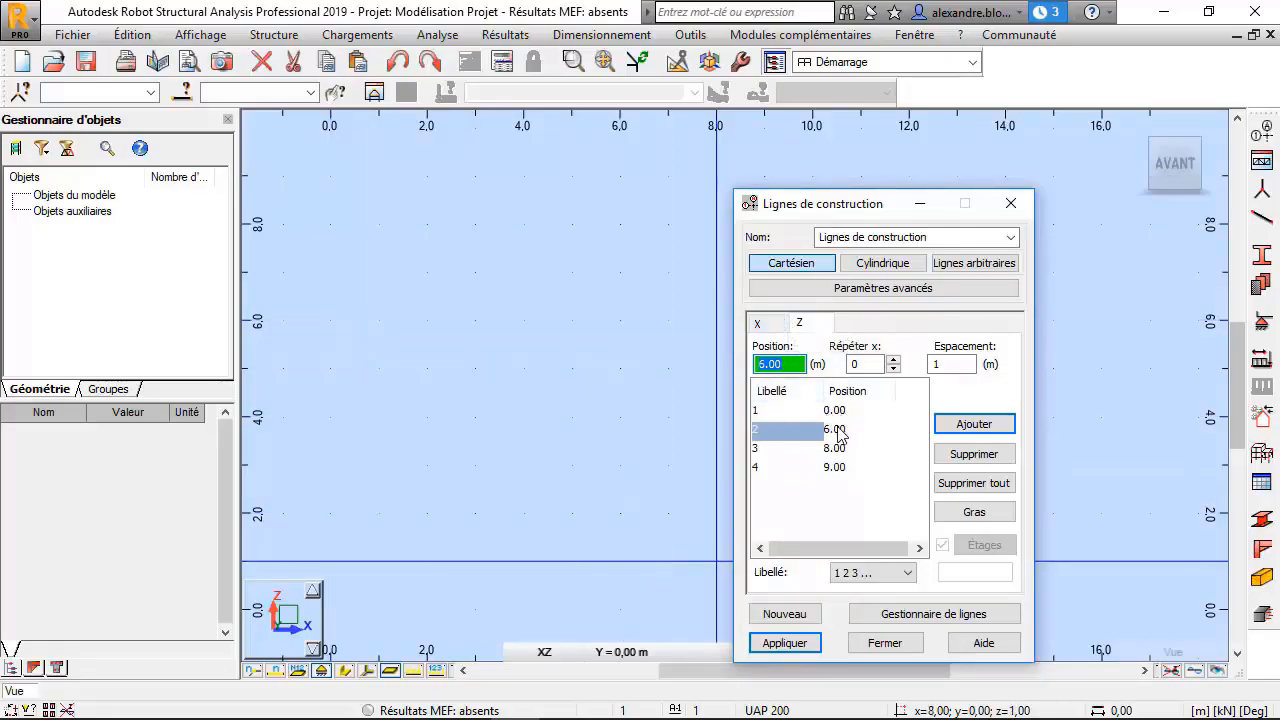
{"action": "left_click", "coordinate": [780, 643]}
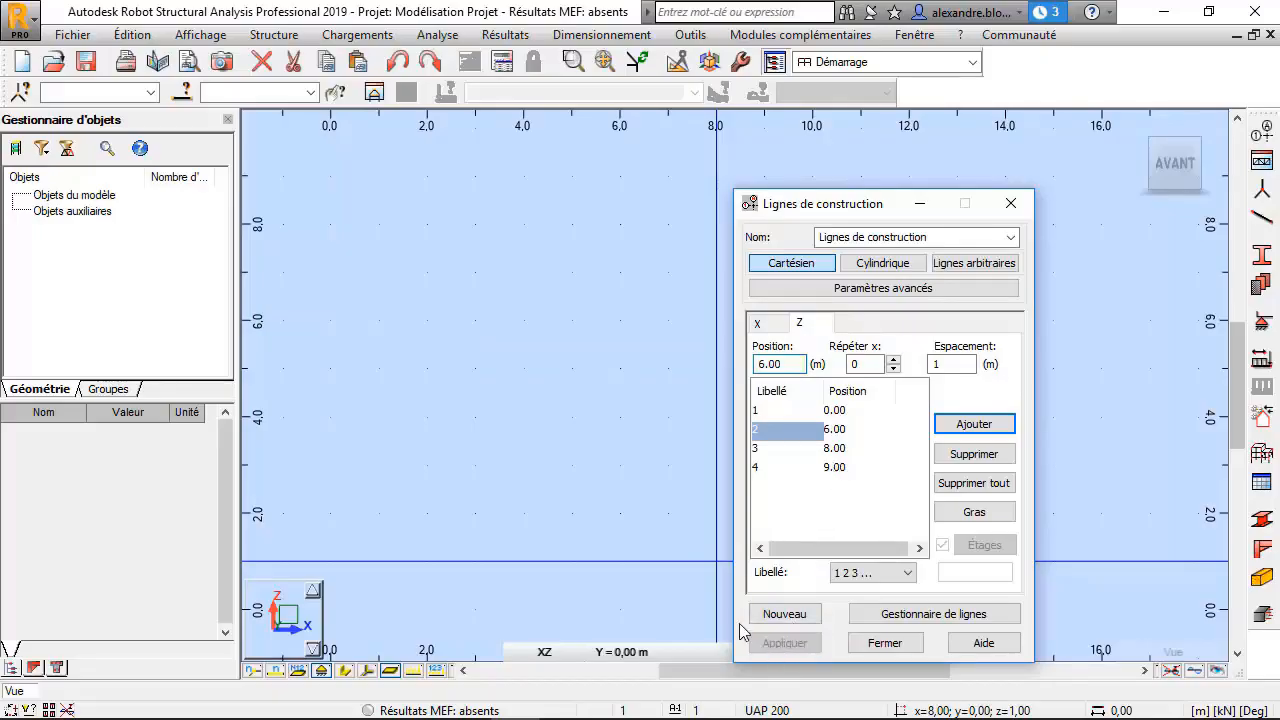
{"action": "left_click", "coordinate": [1009, 204]}
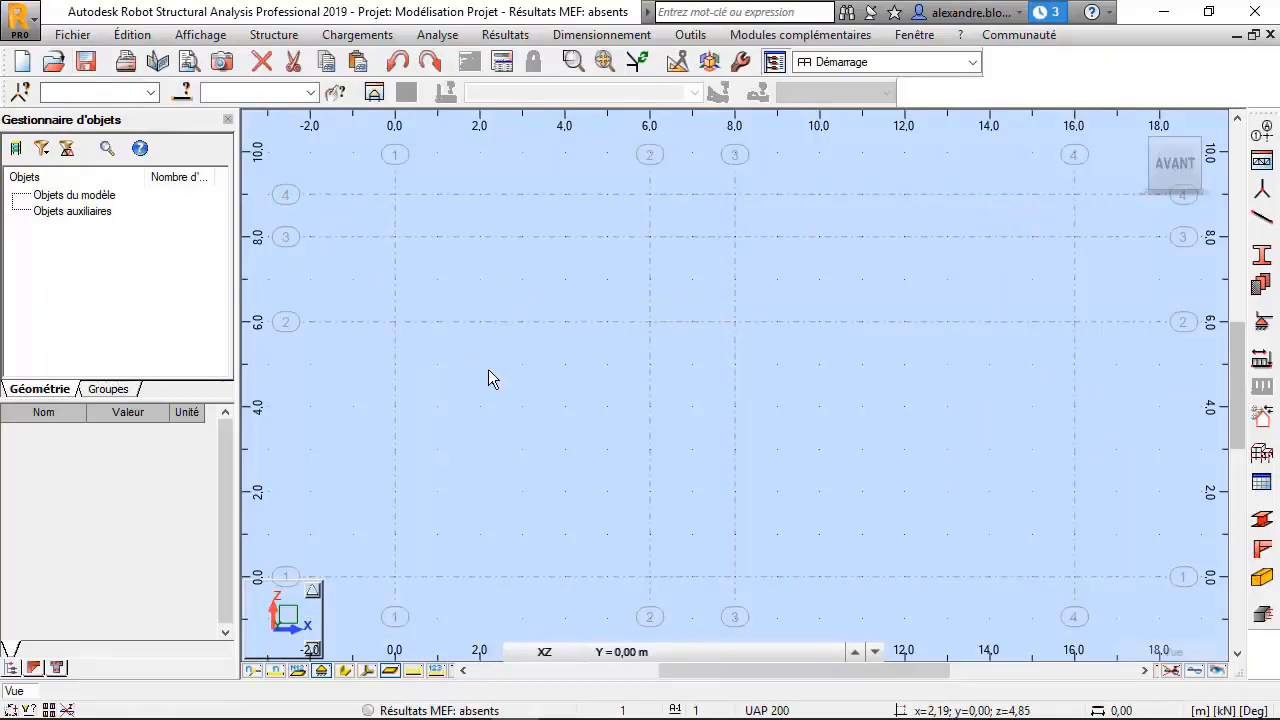
- Switch to the Noeuds layout and set the force unit to daN in the task preferences
{"action": "left_click", "coordinate": [971, 61]}
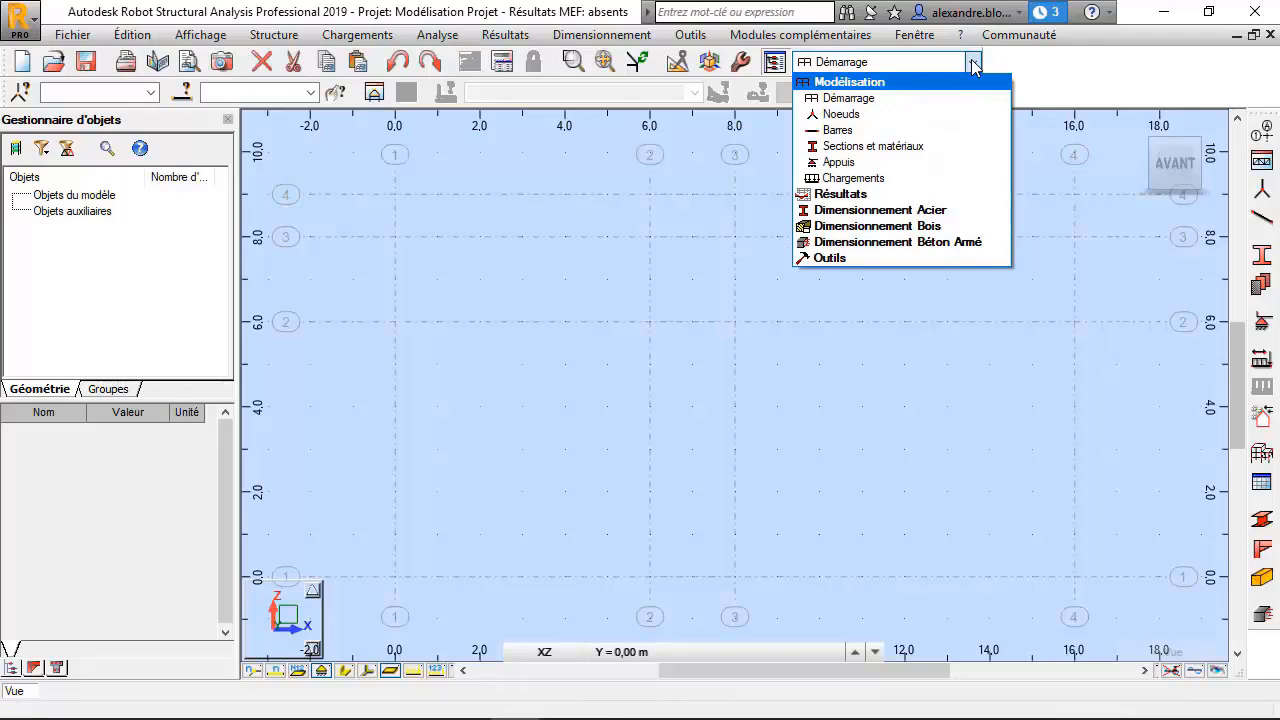
{"action": "left_click", "coordinate": [918, 99]}
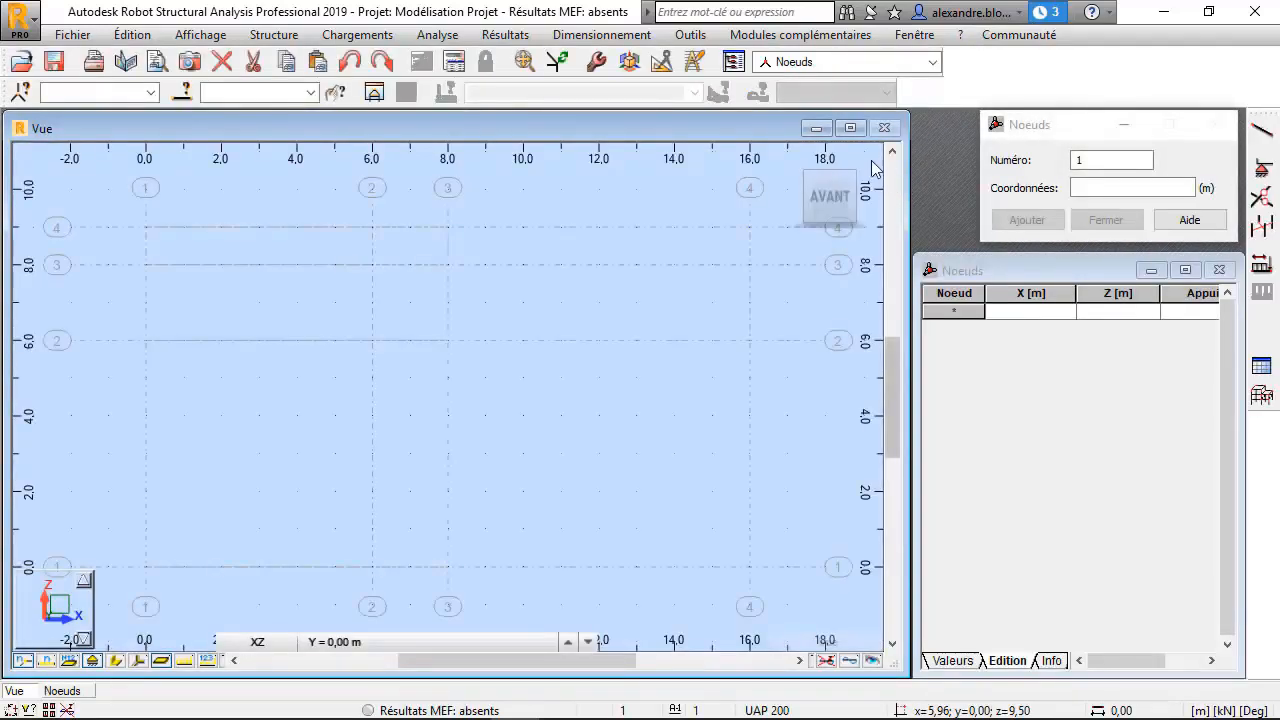
{"action": "left_click", "coordinate": [688, 38]}
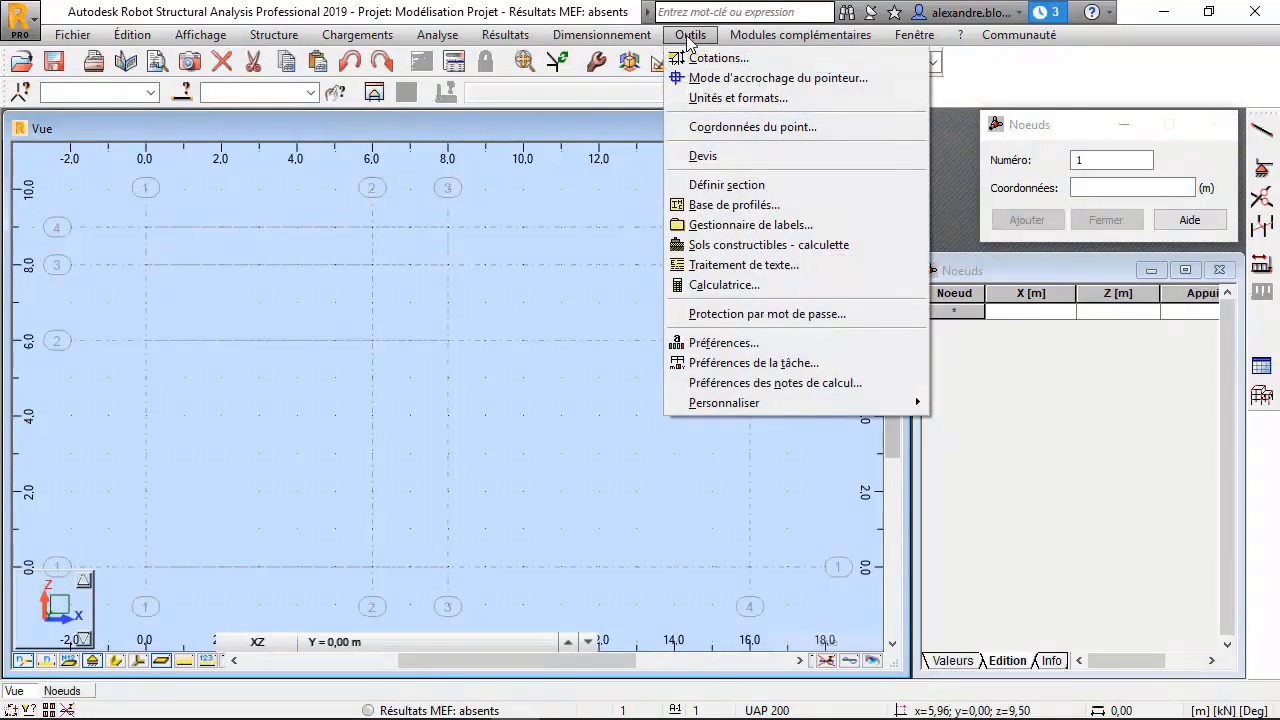
{"action": "left_click", "coordinate": [722, 366]}
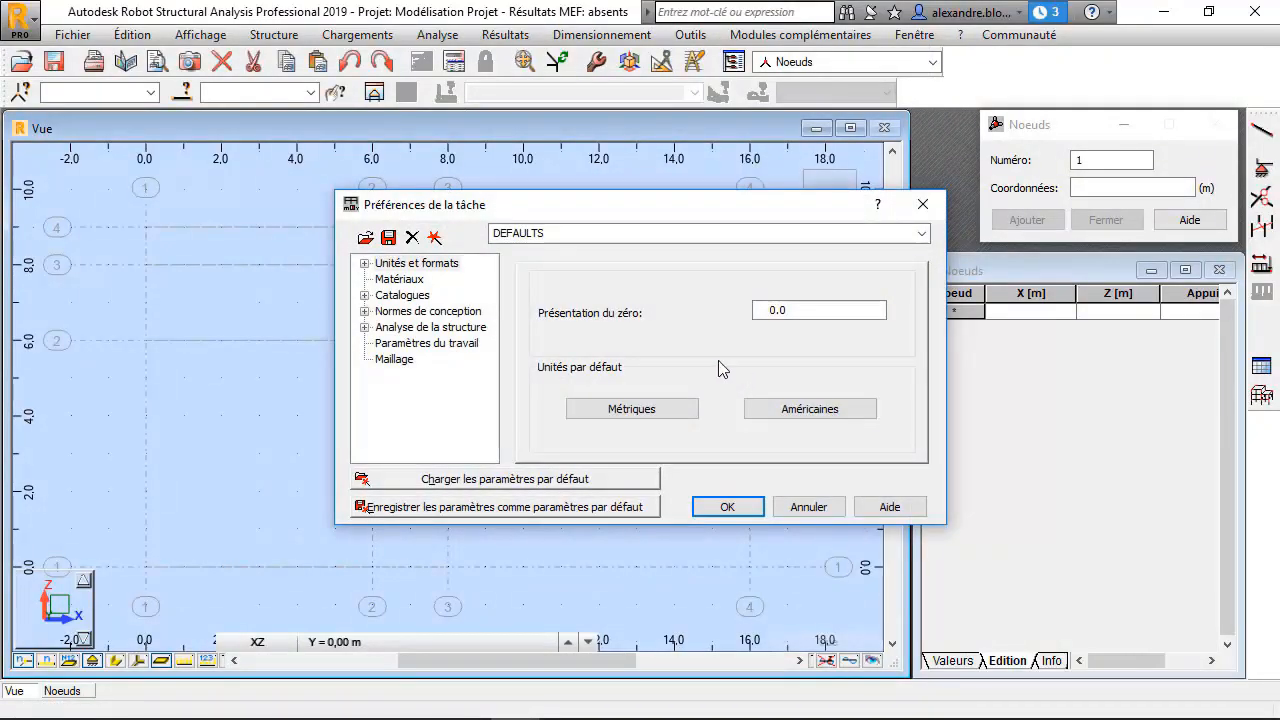
{"action": "left_click", "coordinate": [366, 264]}
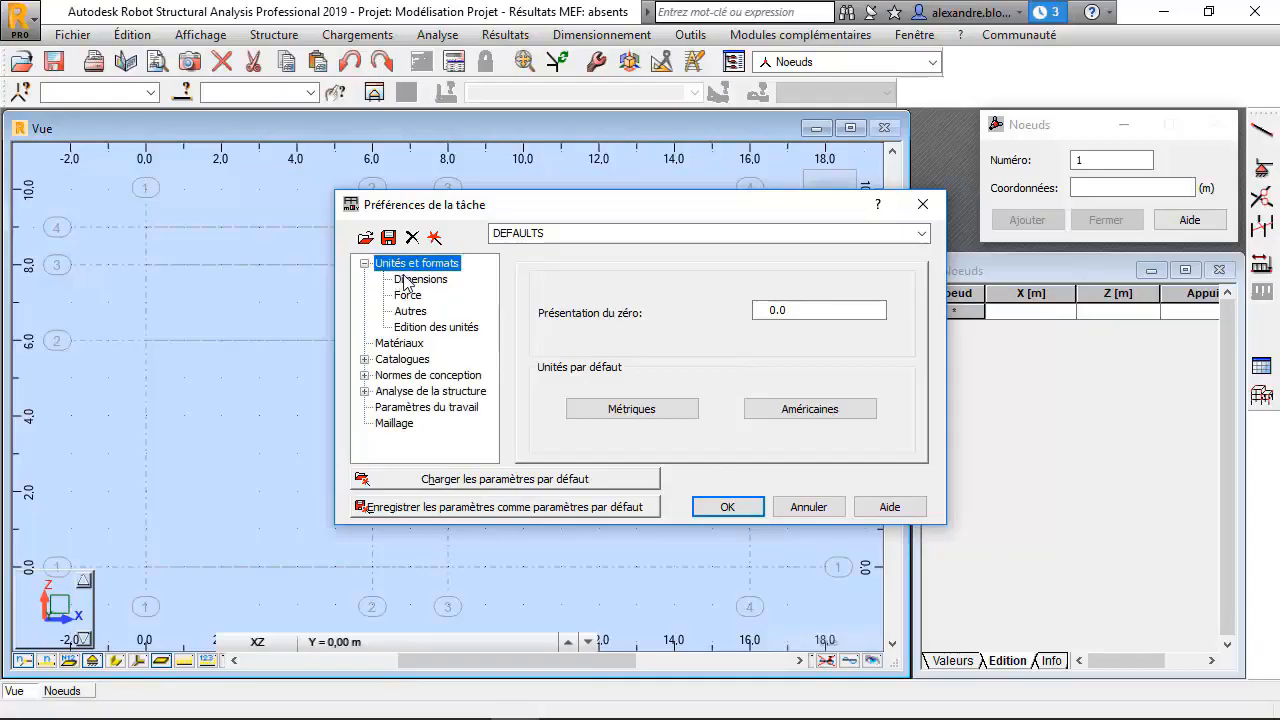
{"action": "left_click", "coordinate": [410, 280]}
{"action": "left_click", "coordinate": [408, 298]}
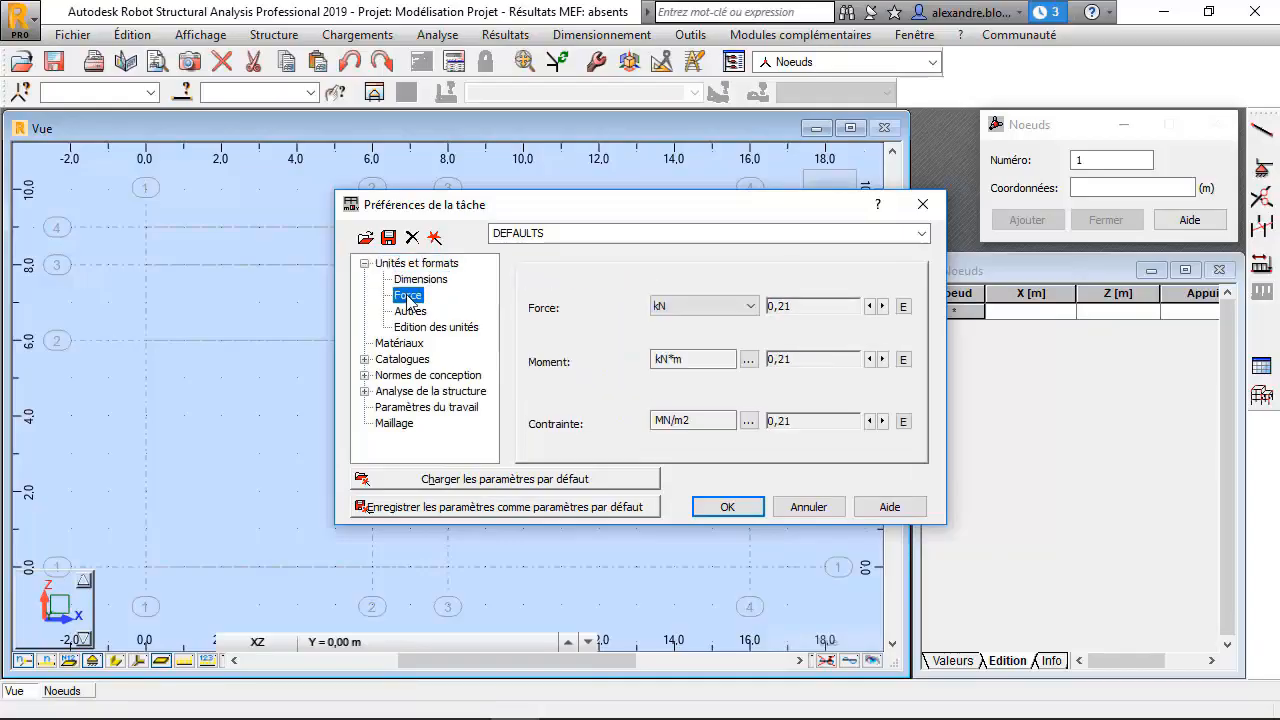
{"action": "left_click", "coordinate": [705, 309]}
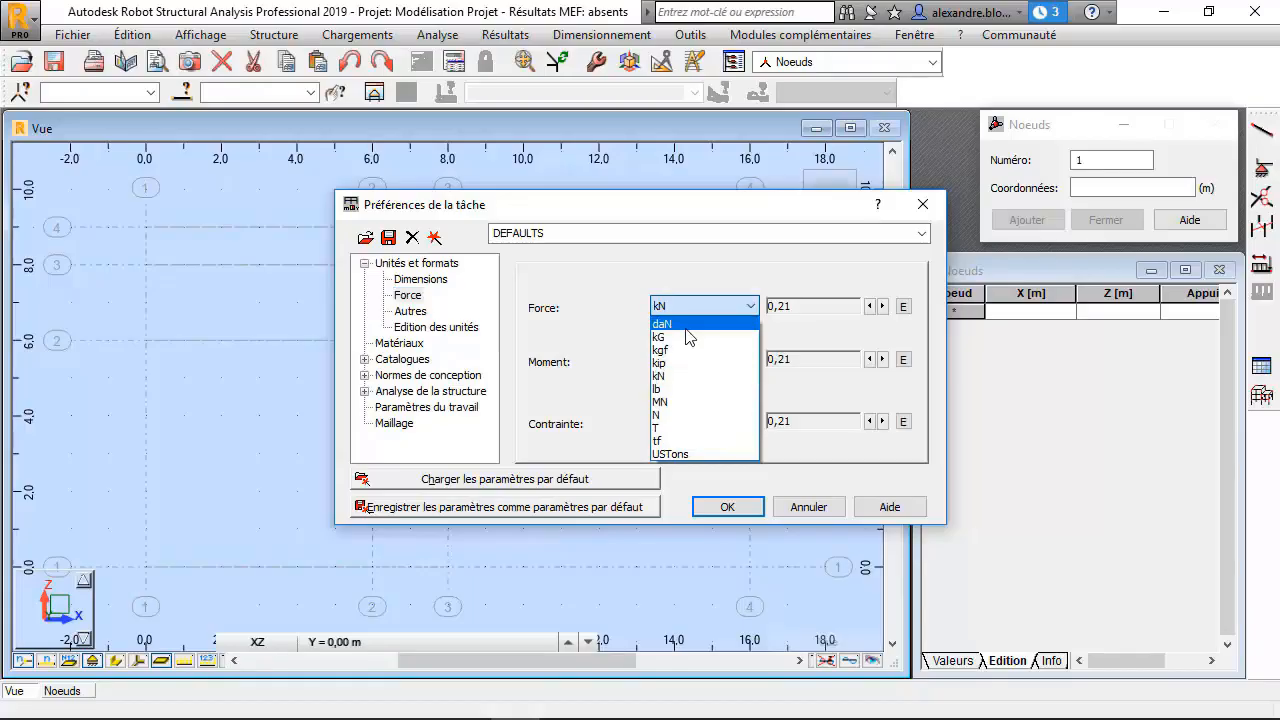
{"action": "left_click", "coordinate": [686, 325]}
- Set the moment unit to daN*m and the stress unit to daN/m2
{"action": "left_click", "coordinate": [756, 361]}
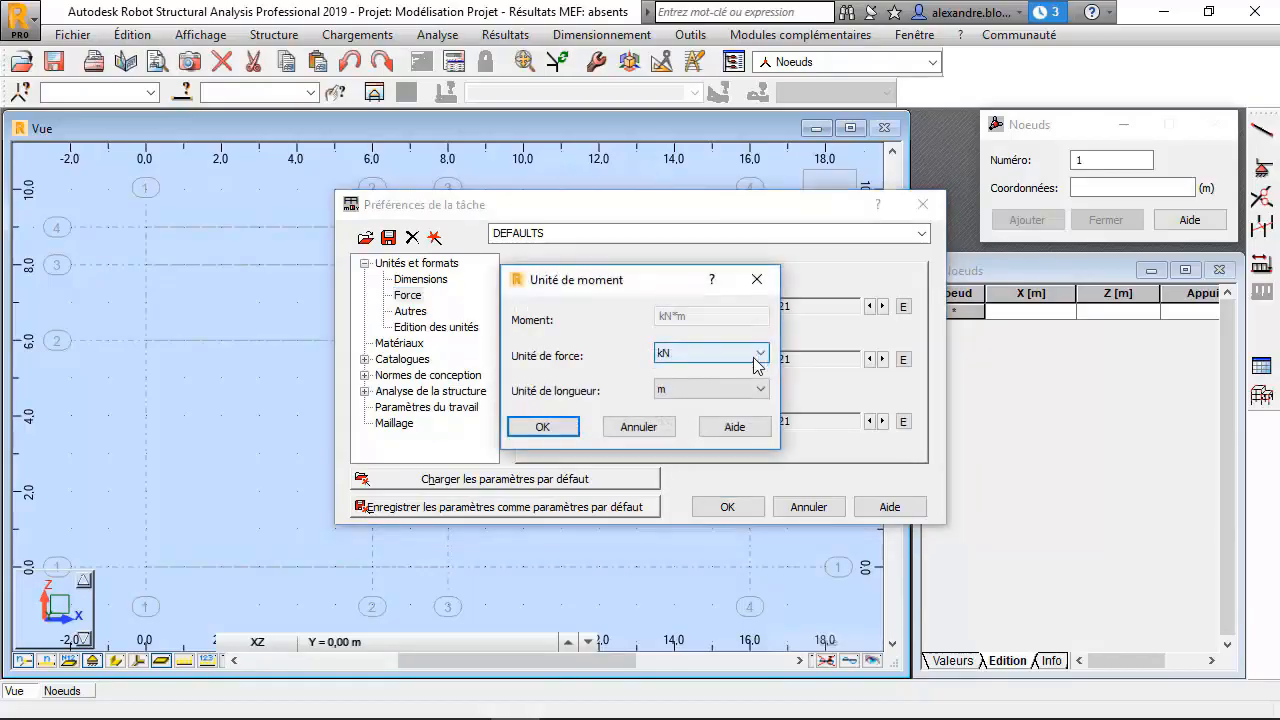
{"action": "left_click", "coordinate": [758, 353]}
{"action": "left_click", "coordinate": [693, 368]}
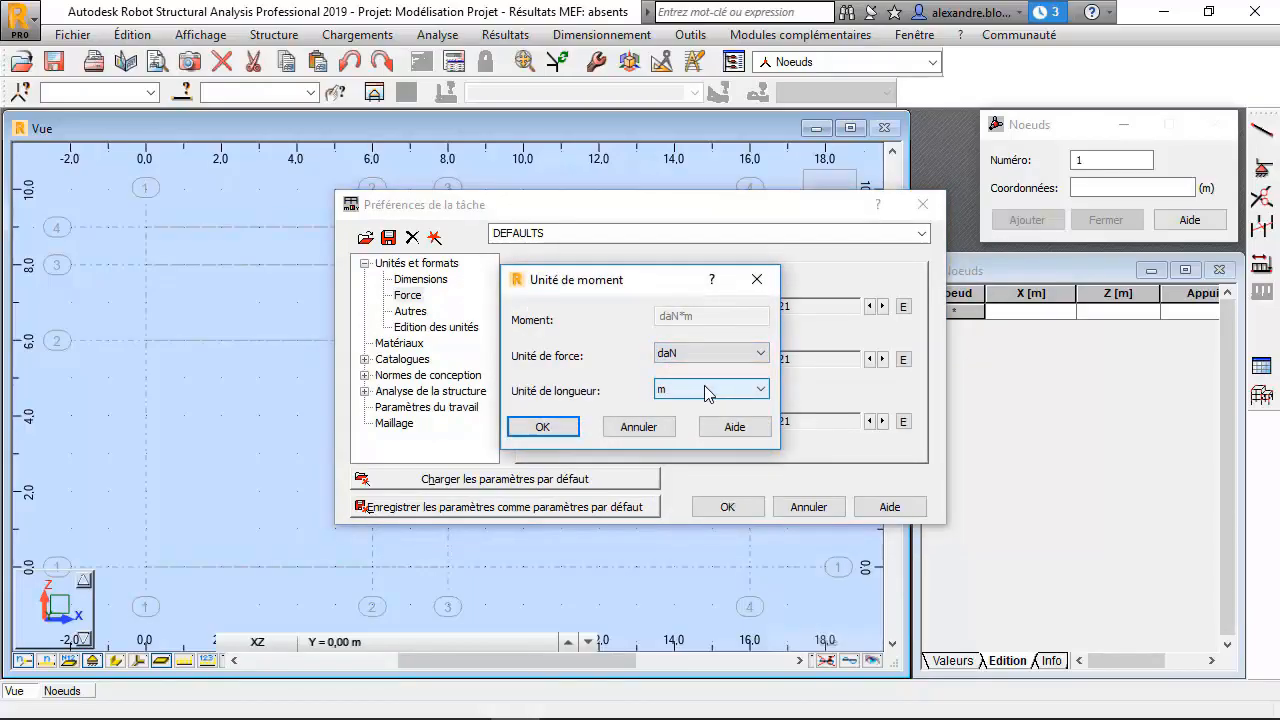
{"action": "left_click", "coordinate": [542, 426]}
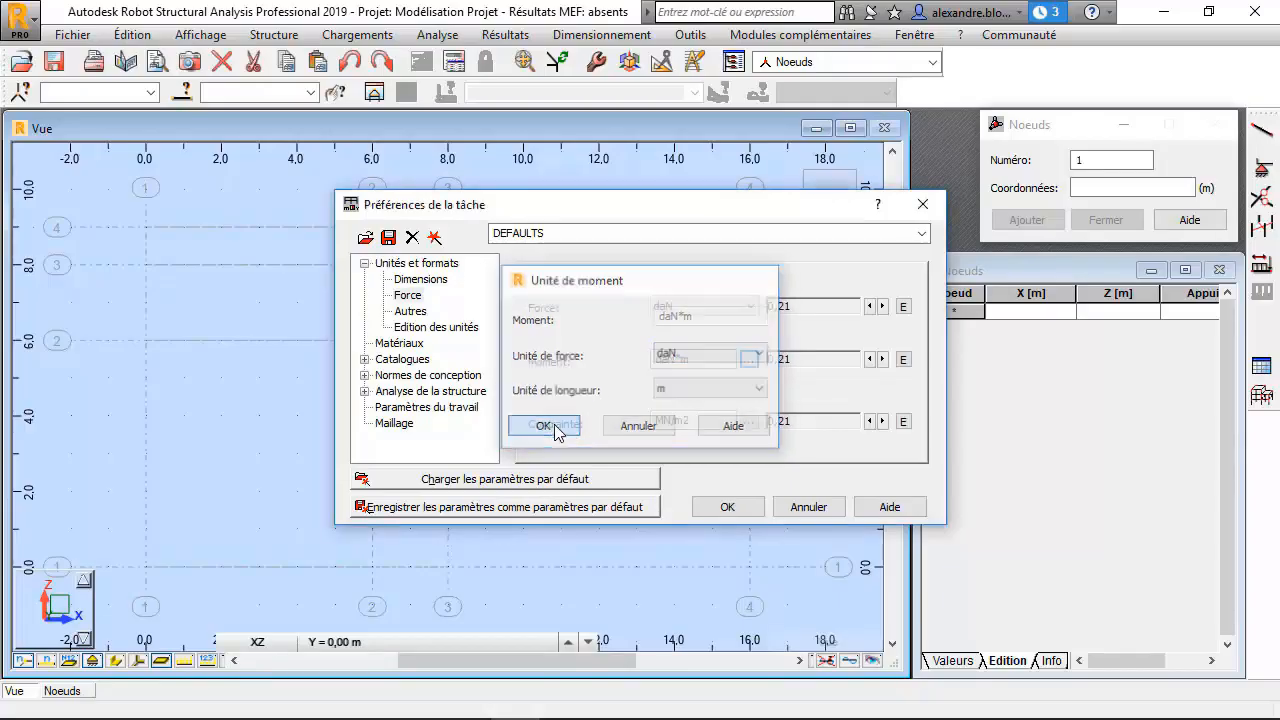
{"action": "left_click", "coordinate": [745, 422]}
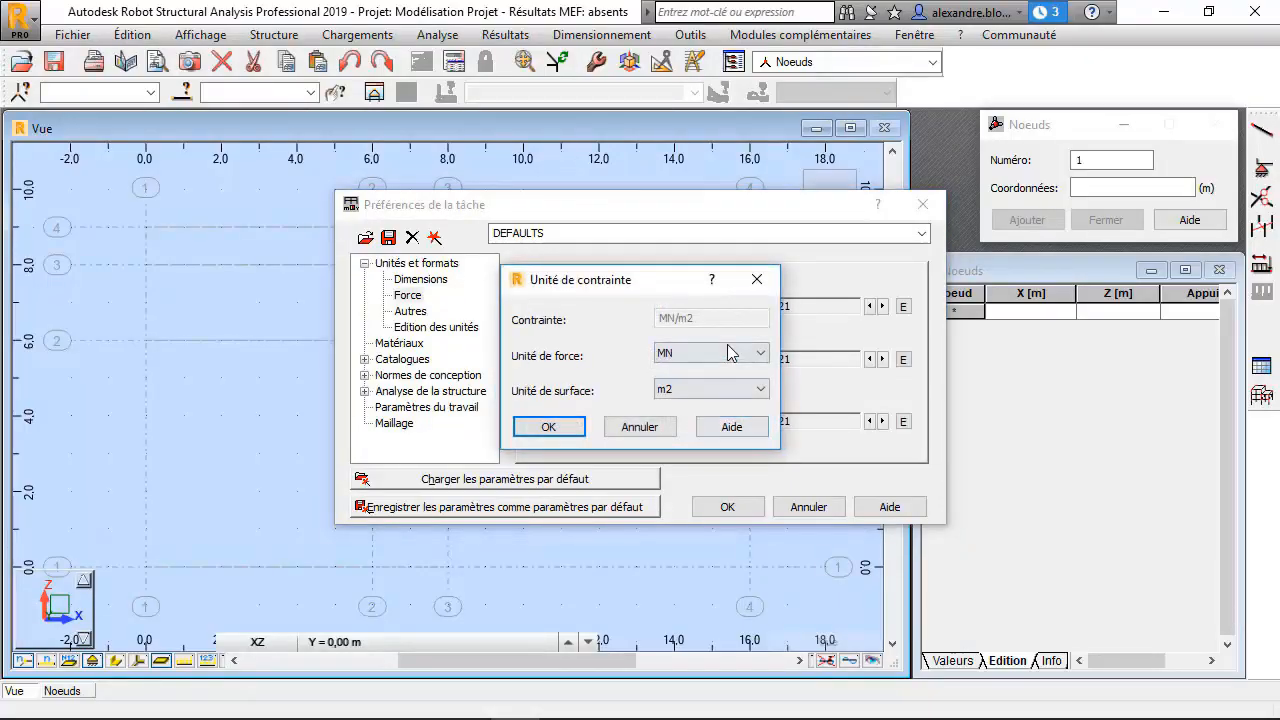
{"action": "left_click", "coordinate": [728, 353]}
{"action": "left_click", "coordinate": [707, 372]}
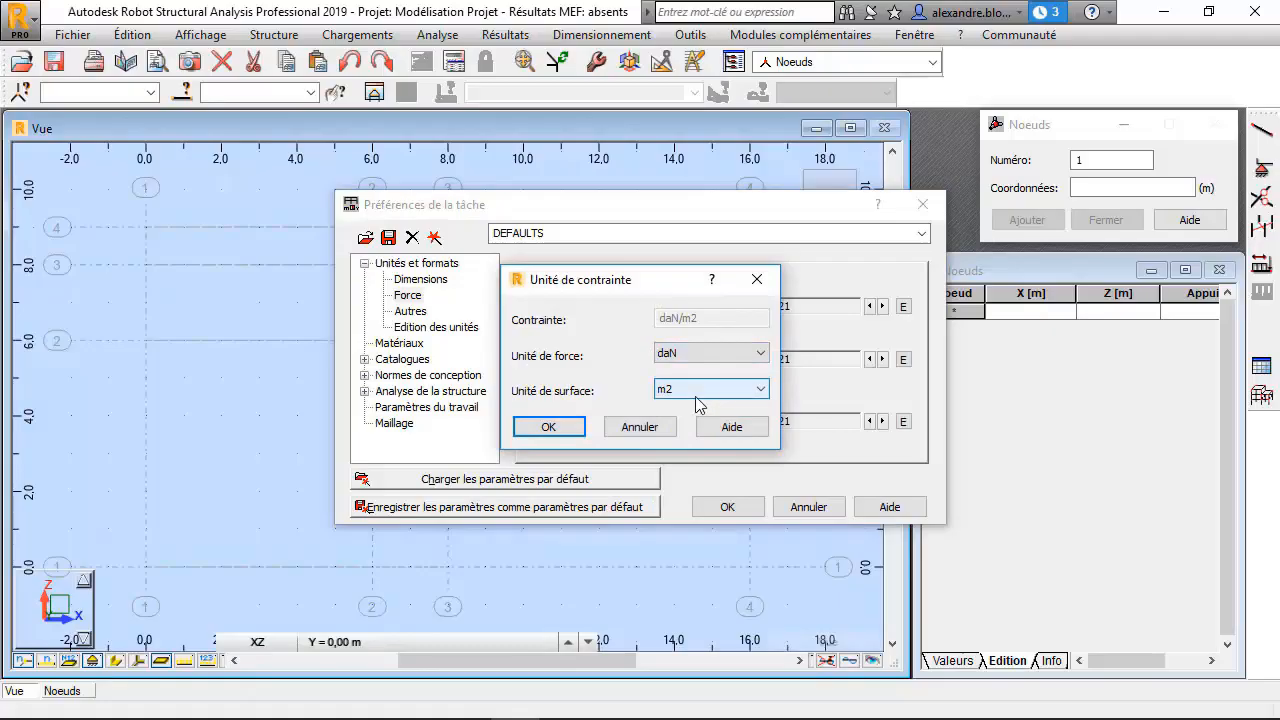
{"action": "left_click", "coordinate": [575, 430]}
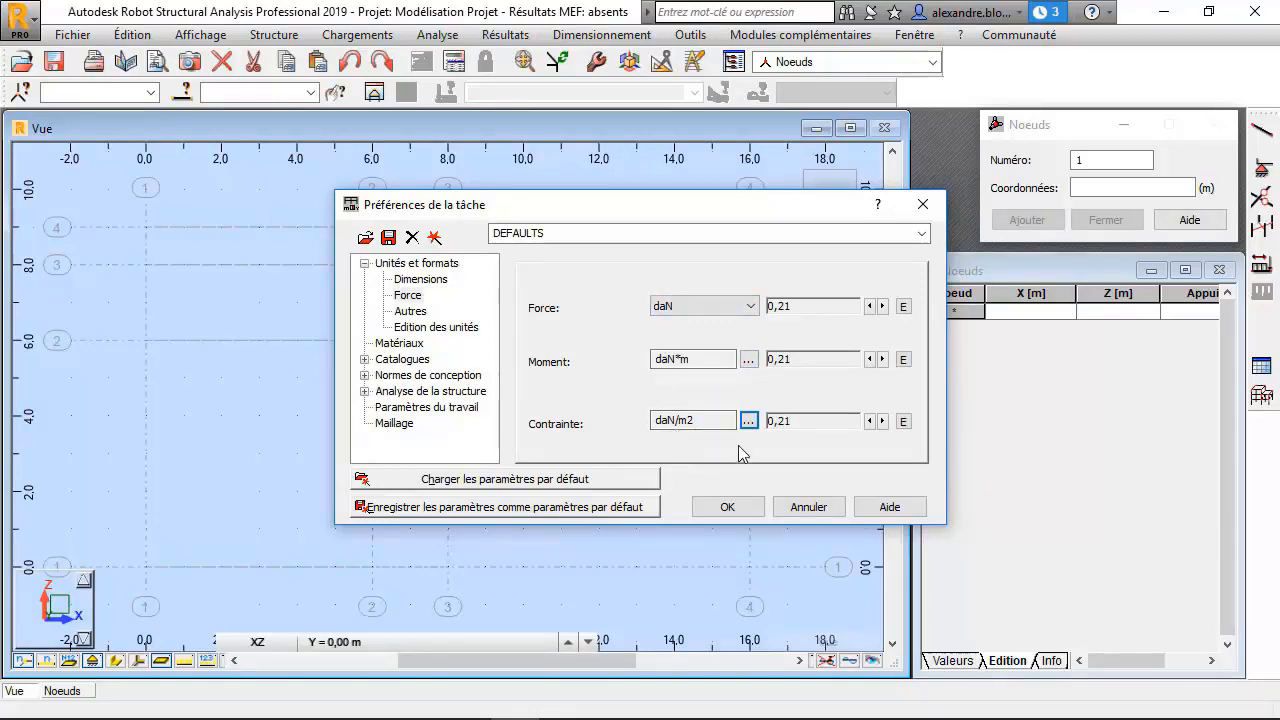
- Apply the unit preferences and place the outer frame nodes at (0, 0), (0, 8), (8, 9), (16, 8) and (16, 0) m
{"action": "left_click", "coordinate": [728, 507]}
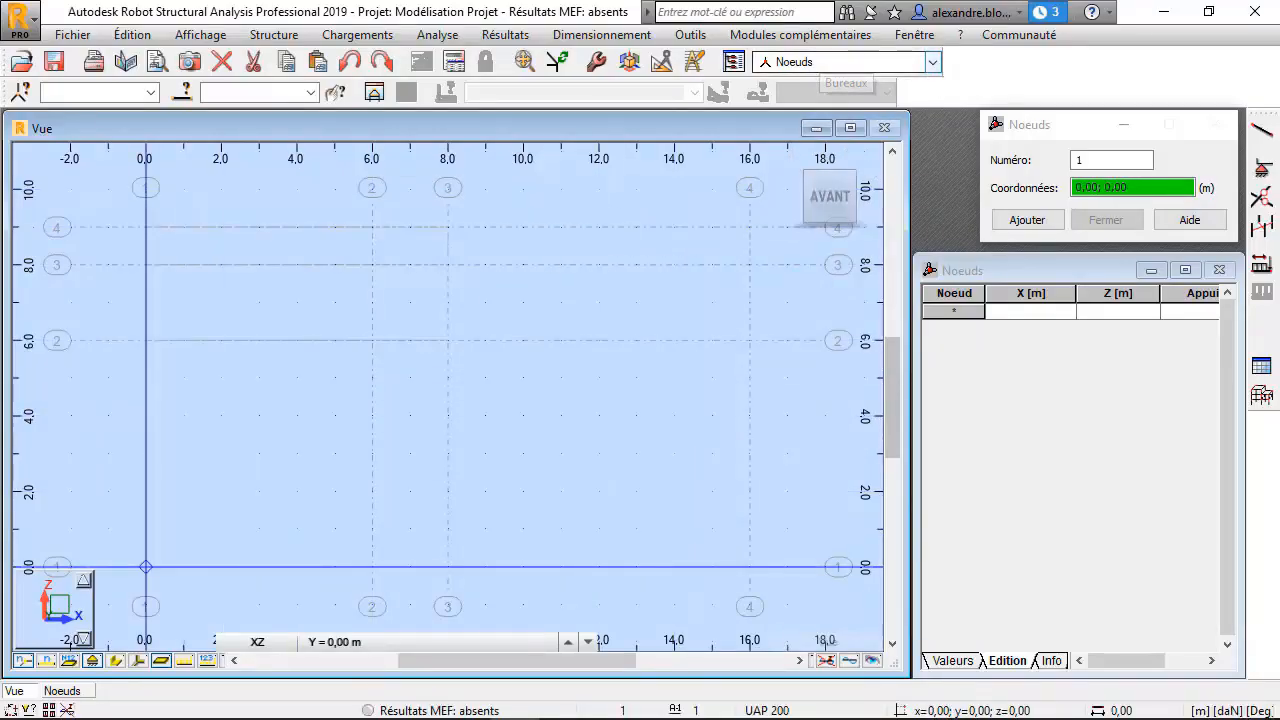
{"action": "left_click", "coordinate": [145, 567]}
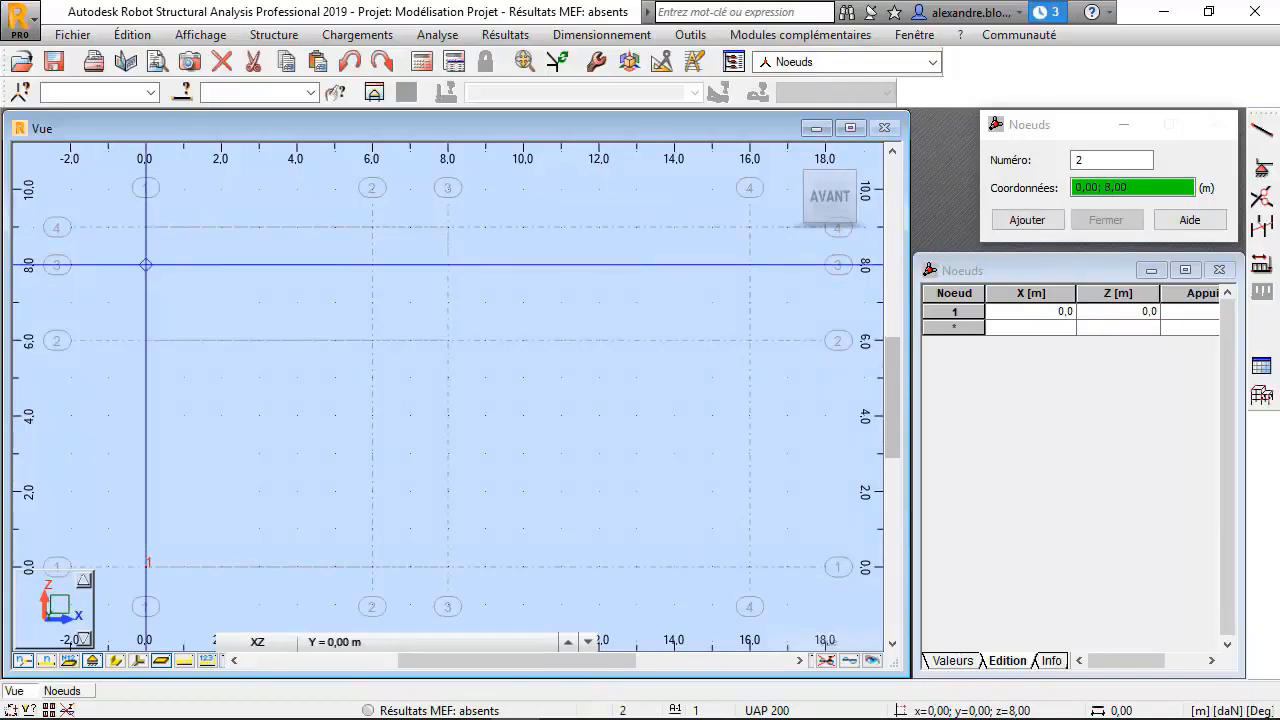
{"action": "left_click", "coordinate": [145, 264]}
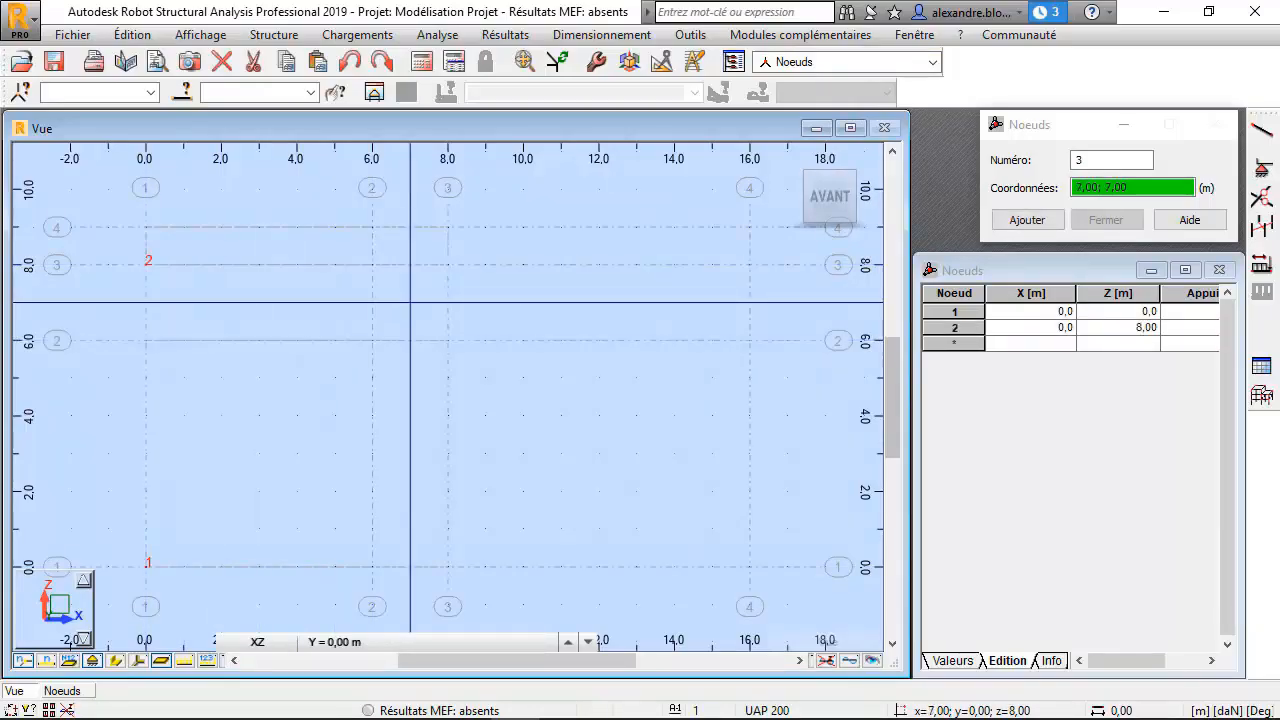
{"action": "left_click", "coordinate": [448, 227]}
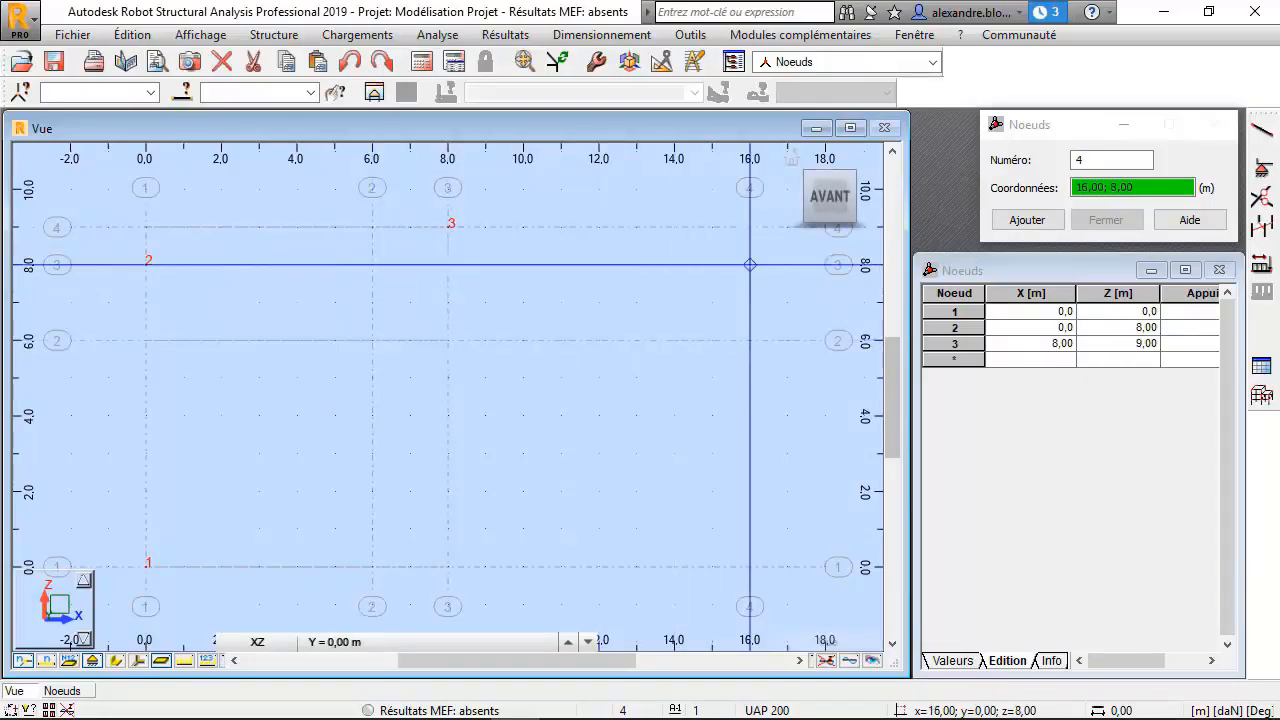
{"action": "left_click", "coordinate": [750, 265]}
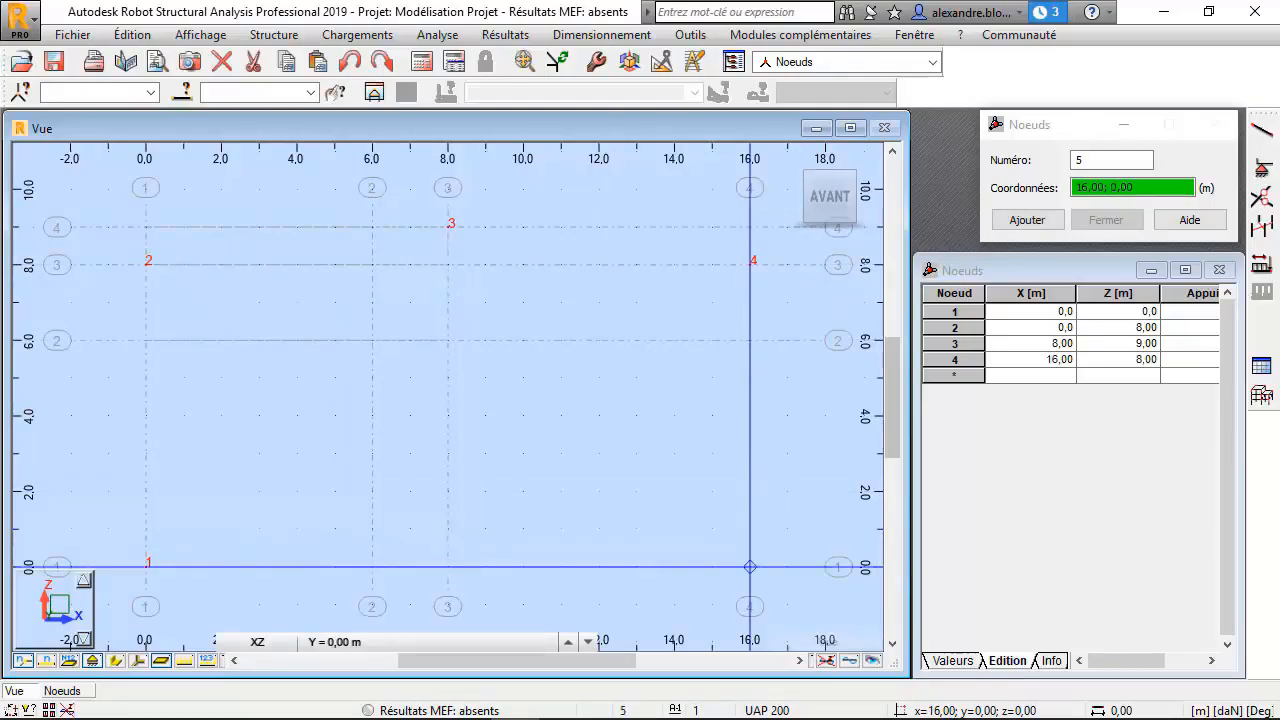
{"action": "left_click", "coordinate": [750, 567]}
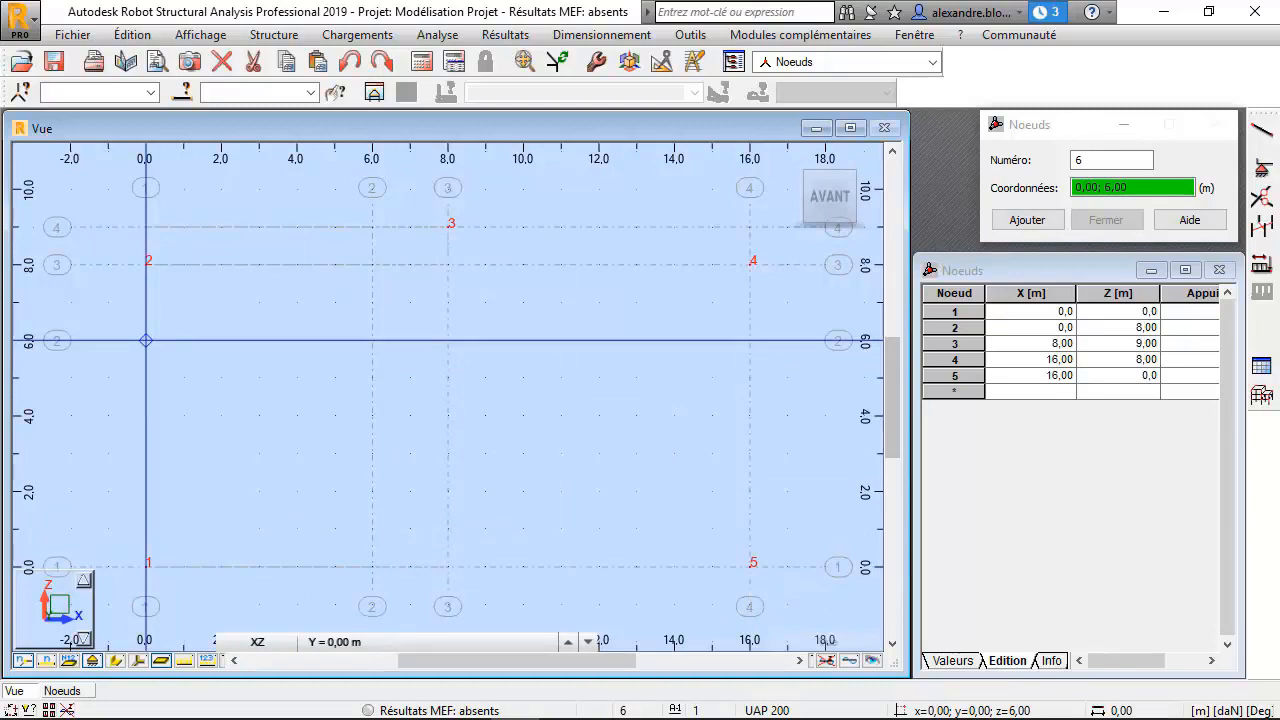
- Place the inner frame nodes at X/Z coordinates (0, 6), (6, 6) and (6, 0) m
{"action": "left_click", "coordinate": [145, 341]}
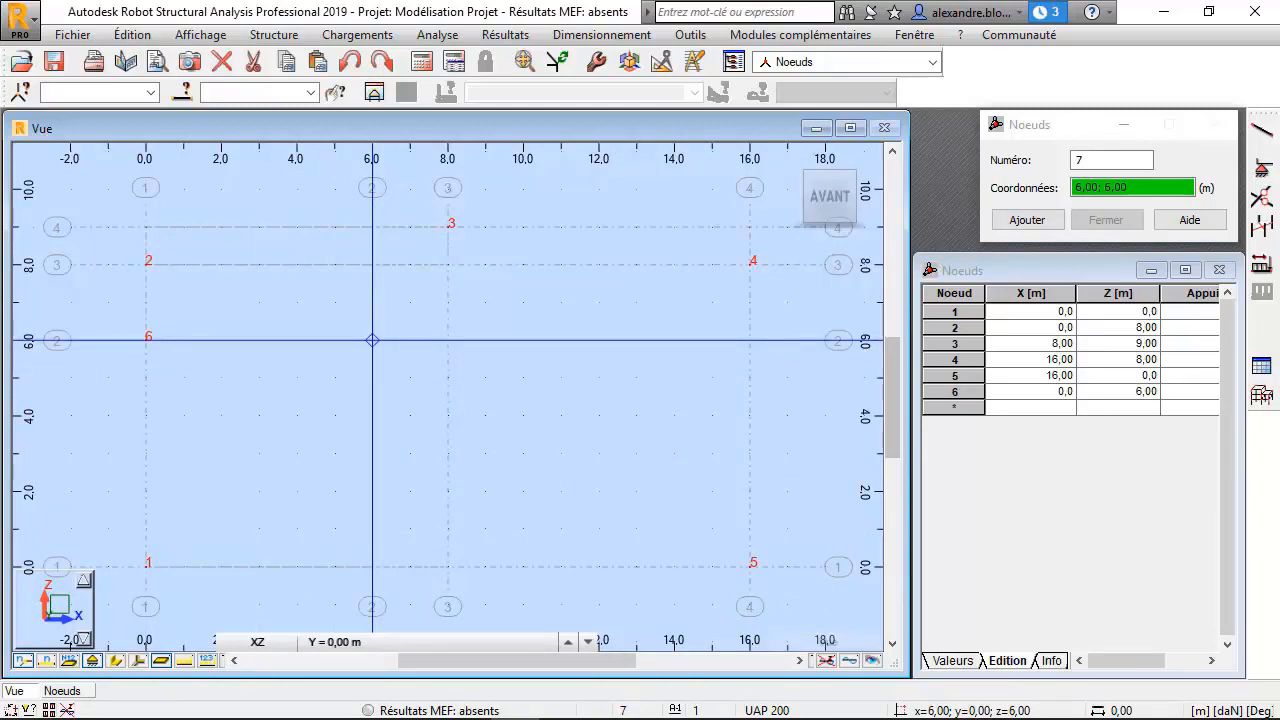
{"action": "left_click", "coordinate": [372, 341]}
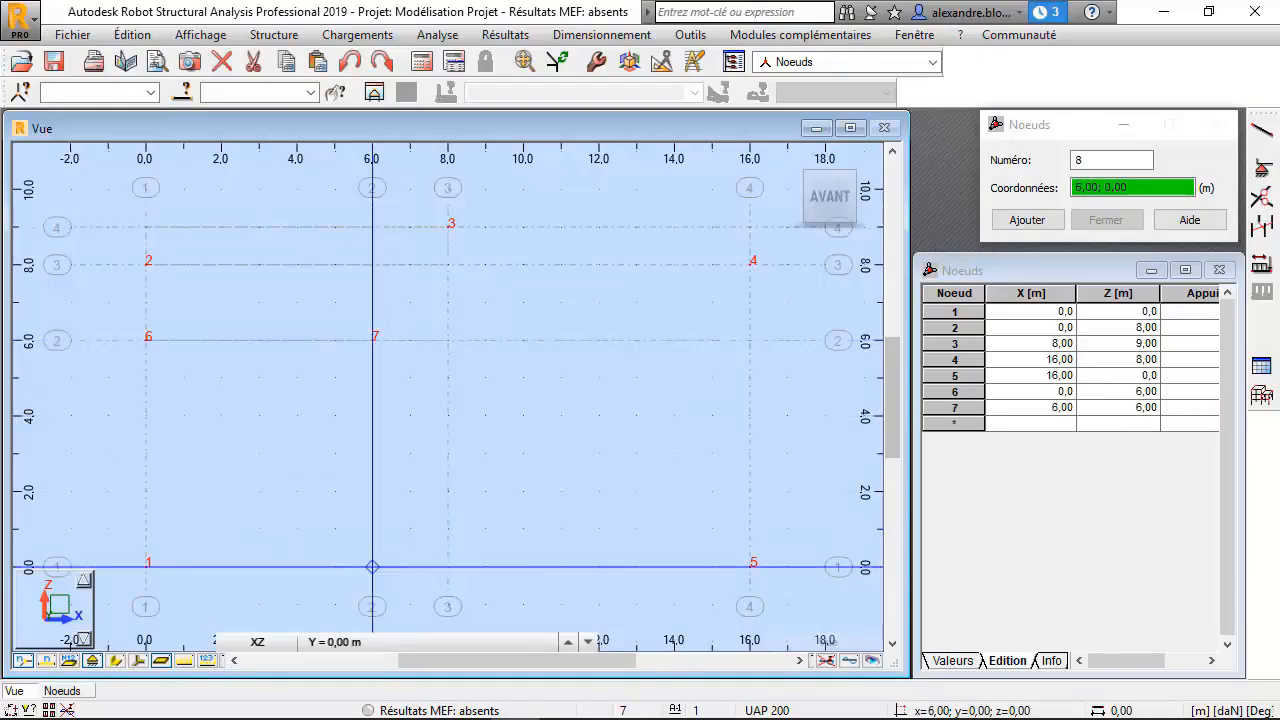
{"action": "left_click", "coordinate": [372, 567]}
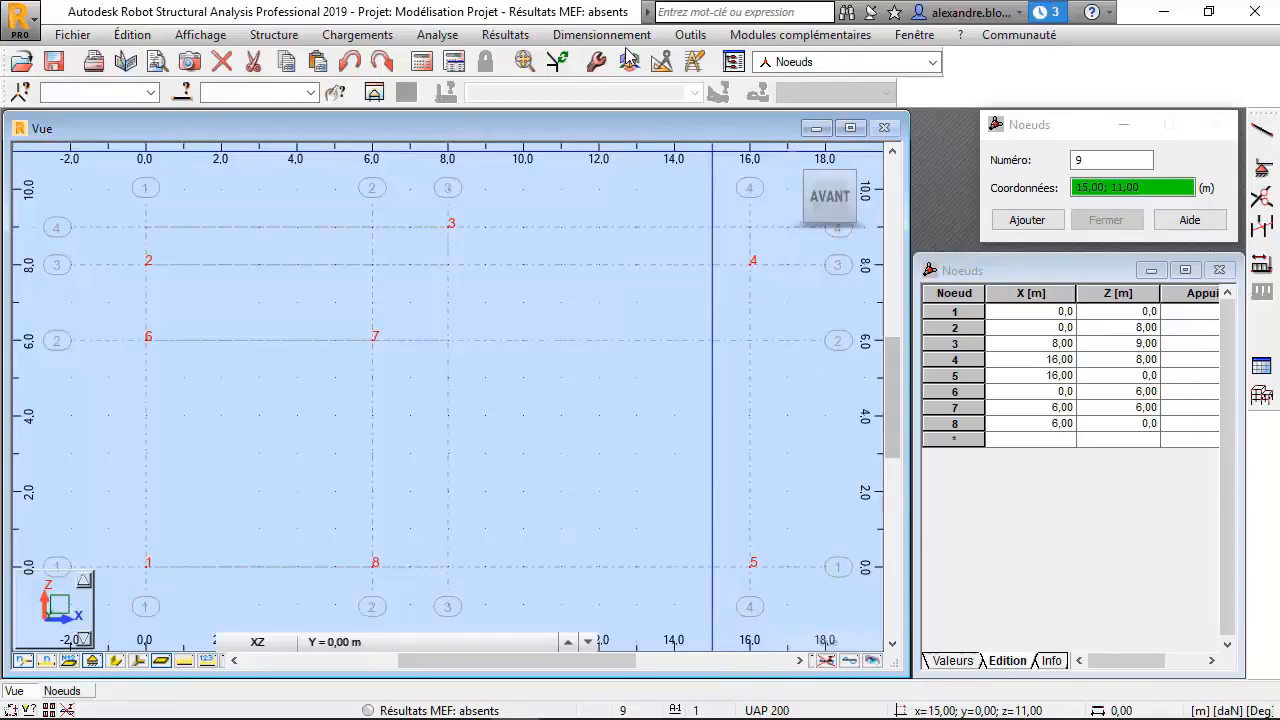
- Switch to the Barres layout and add the steel section IPE 240 from the OTUA database, overwriting the existing profile of that name
{"action": "left_click", "coordinate": [932, 63]}
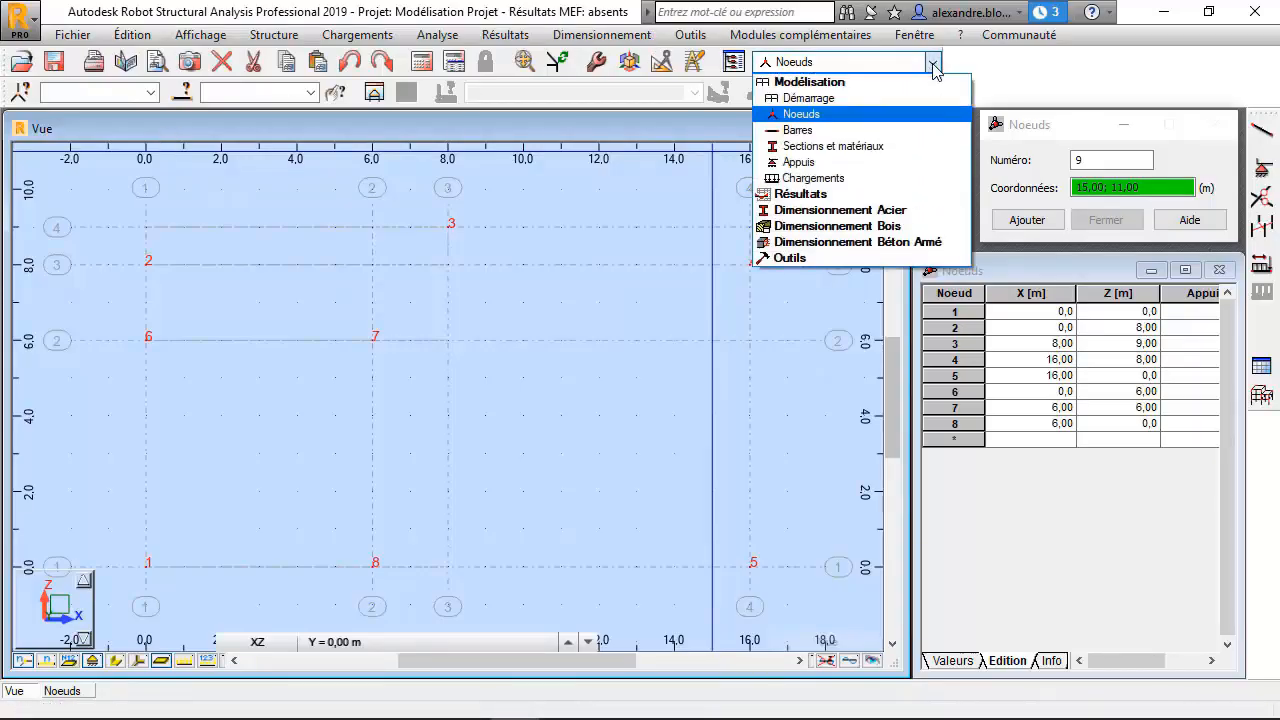
{"action": "left_click", "coordinate": [855, 131]}
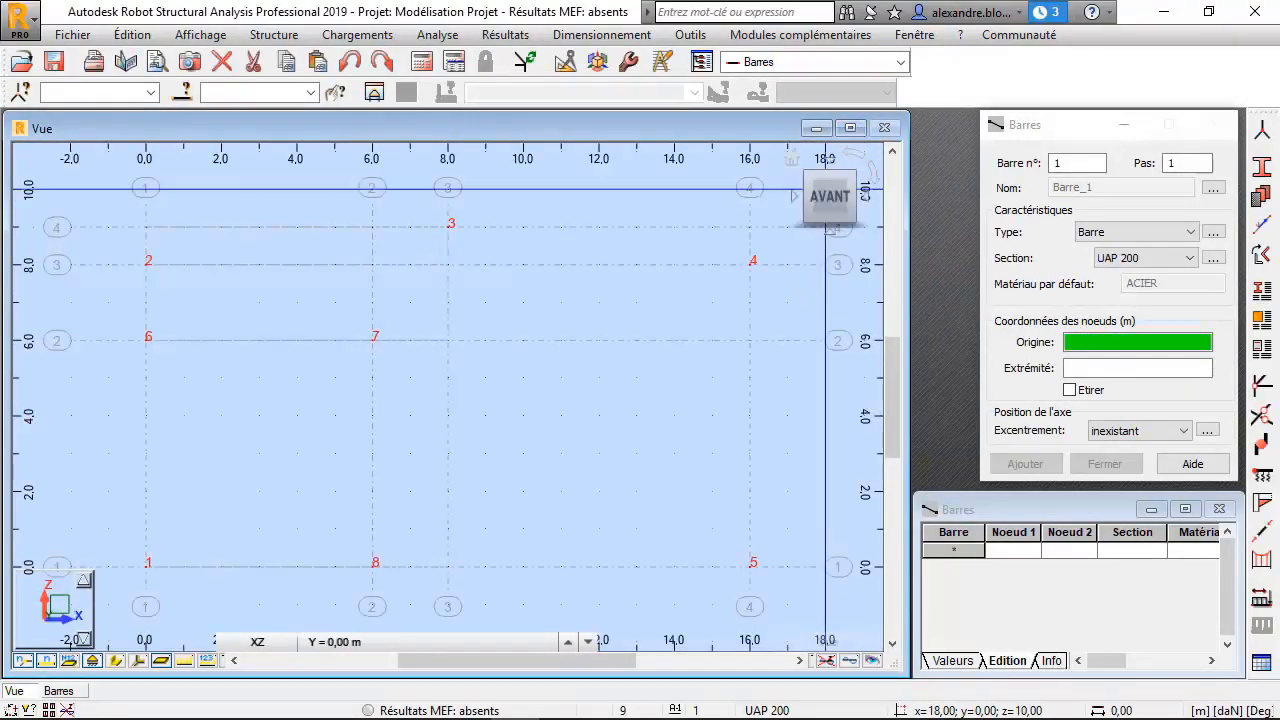
{"action": "left_click", "coordinate": [1217, 260]}
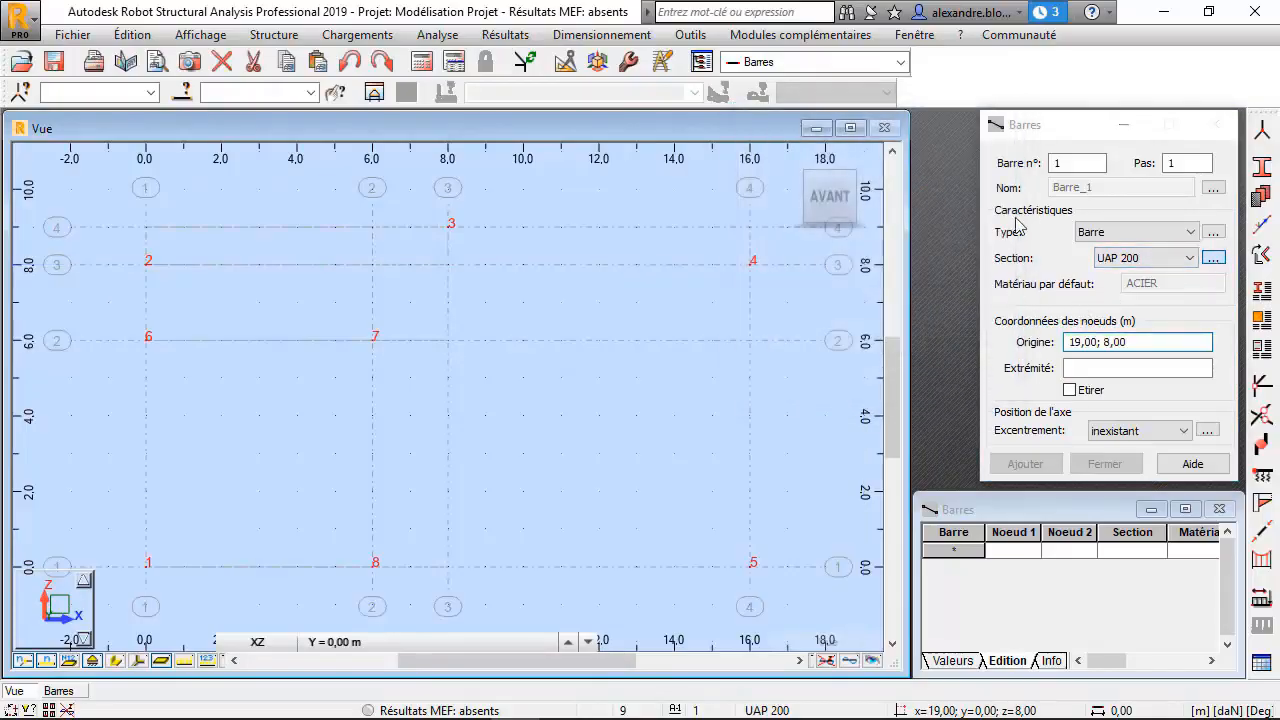
{"action": "left_click_drag", "start_coordinate": [1015, 235], "coordinate": [746, 160]}
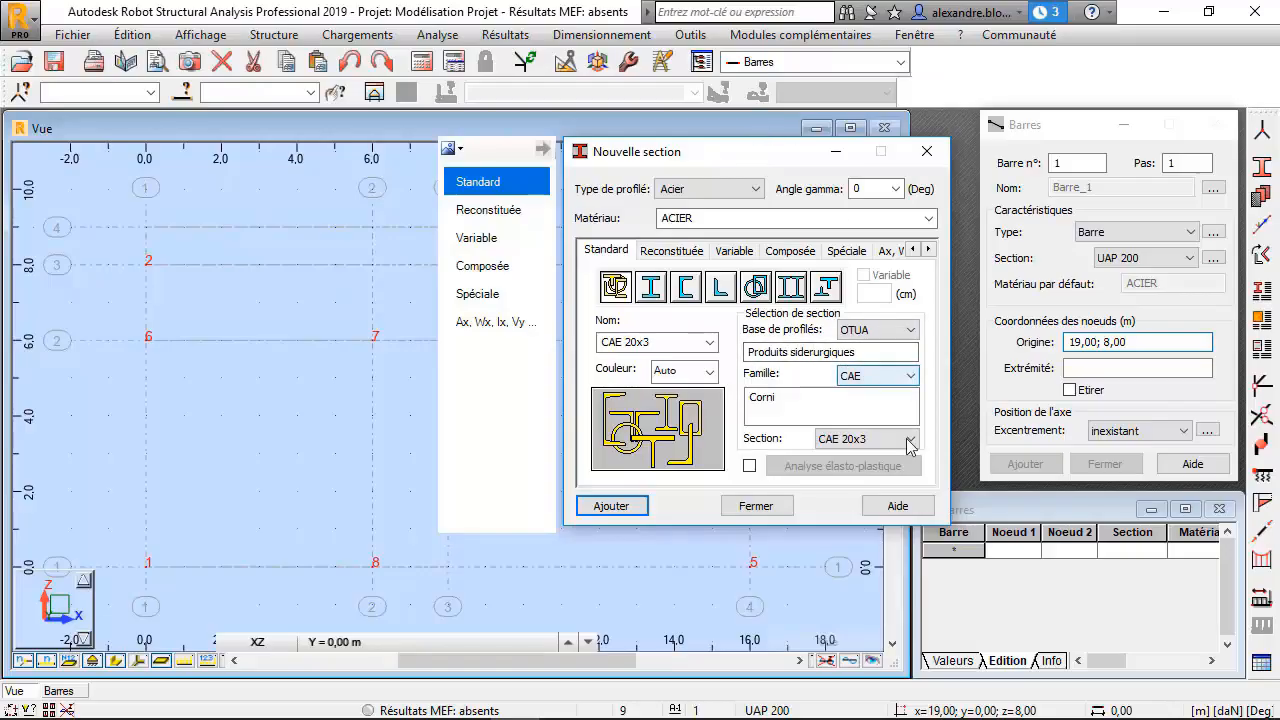
{"action": "left_click", "coordinate": [886, 376]}
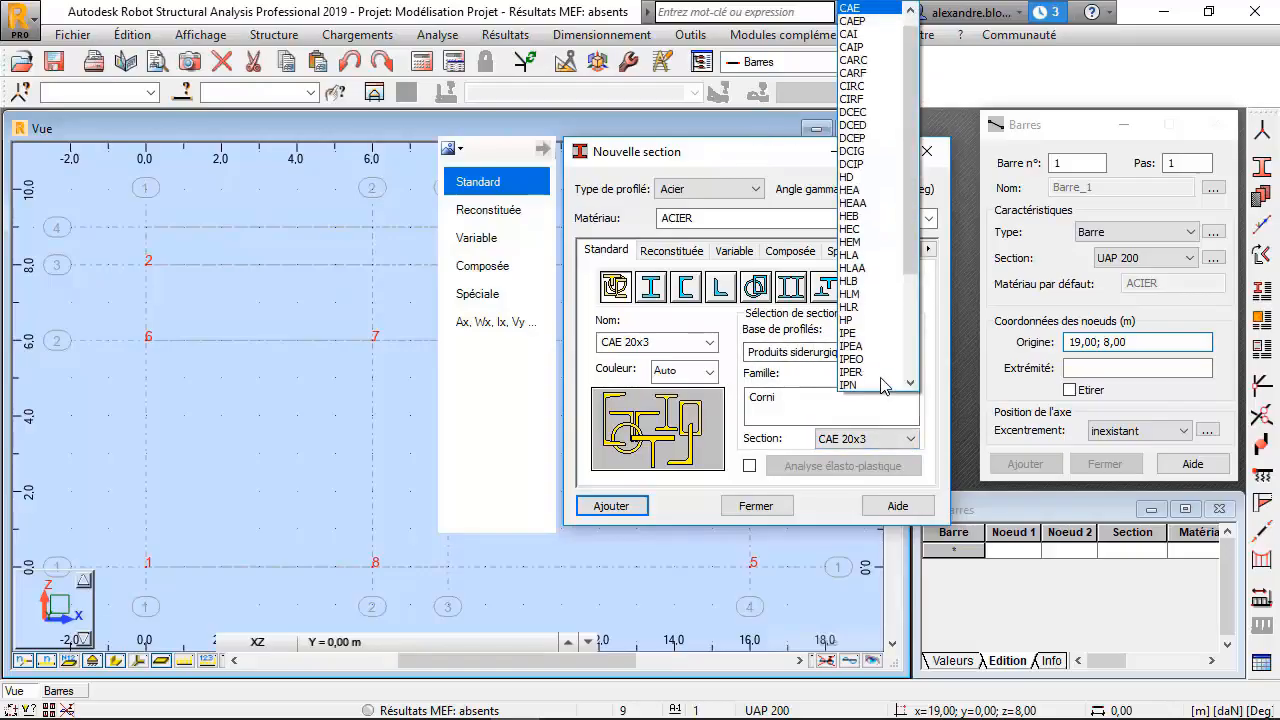
{"action": "left_click", "coordinate": [862, 336]}
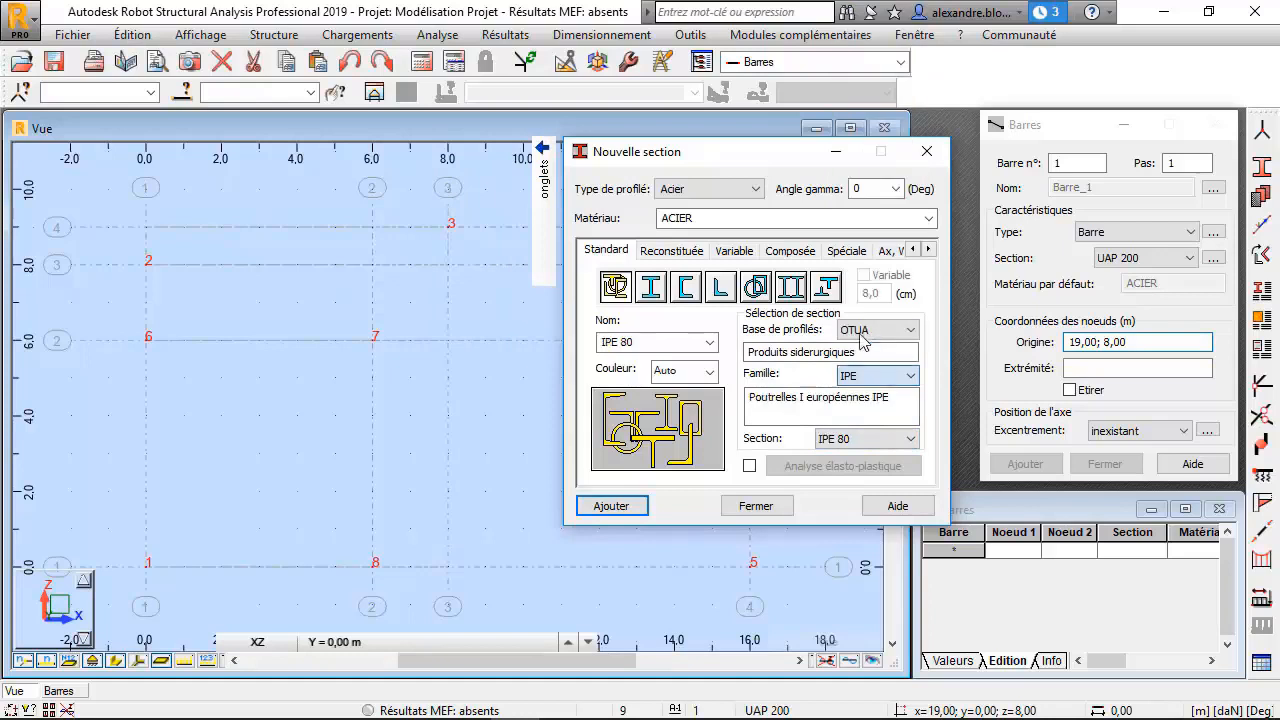
{"action": "left_click", "coordinate": [904, 442]}
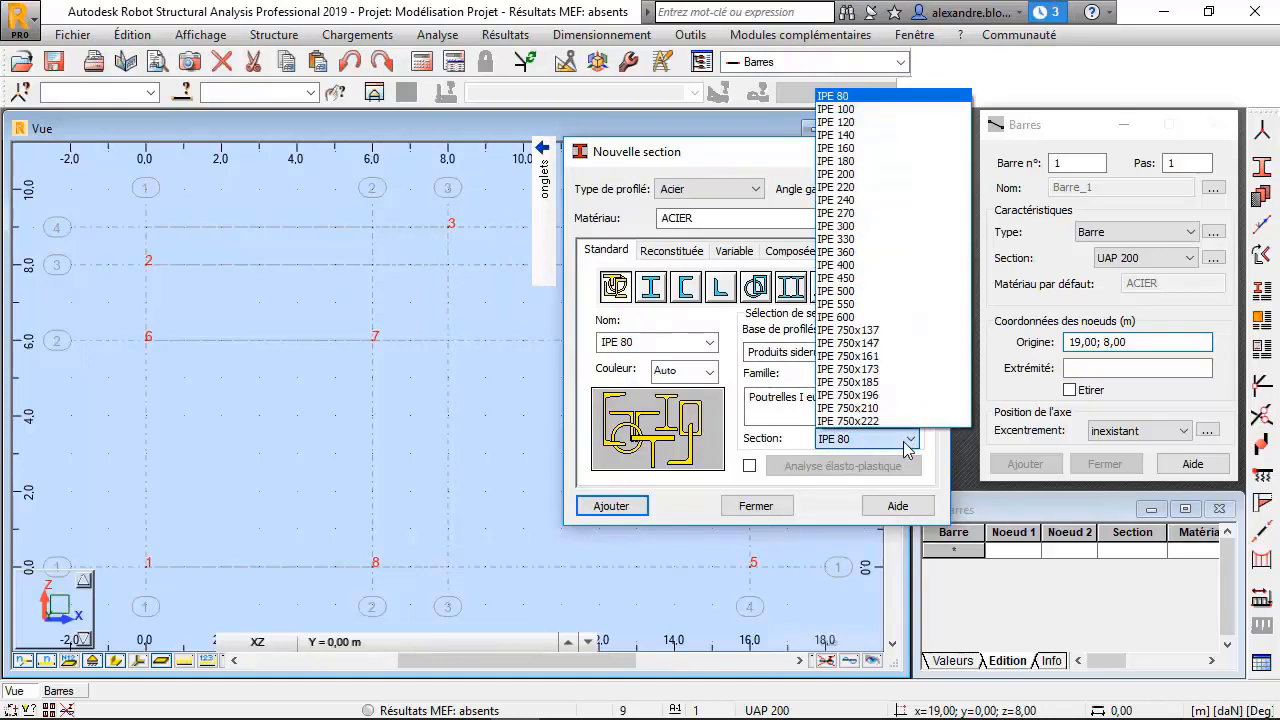
{"action": "left_click", "coordinate": [835, 200]}
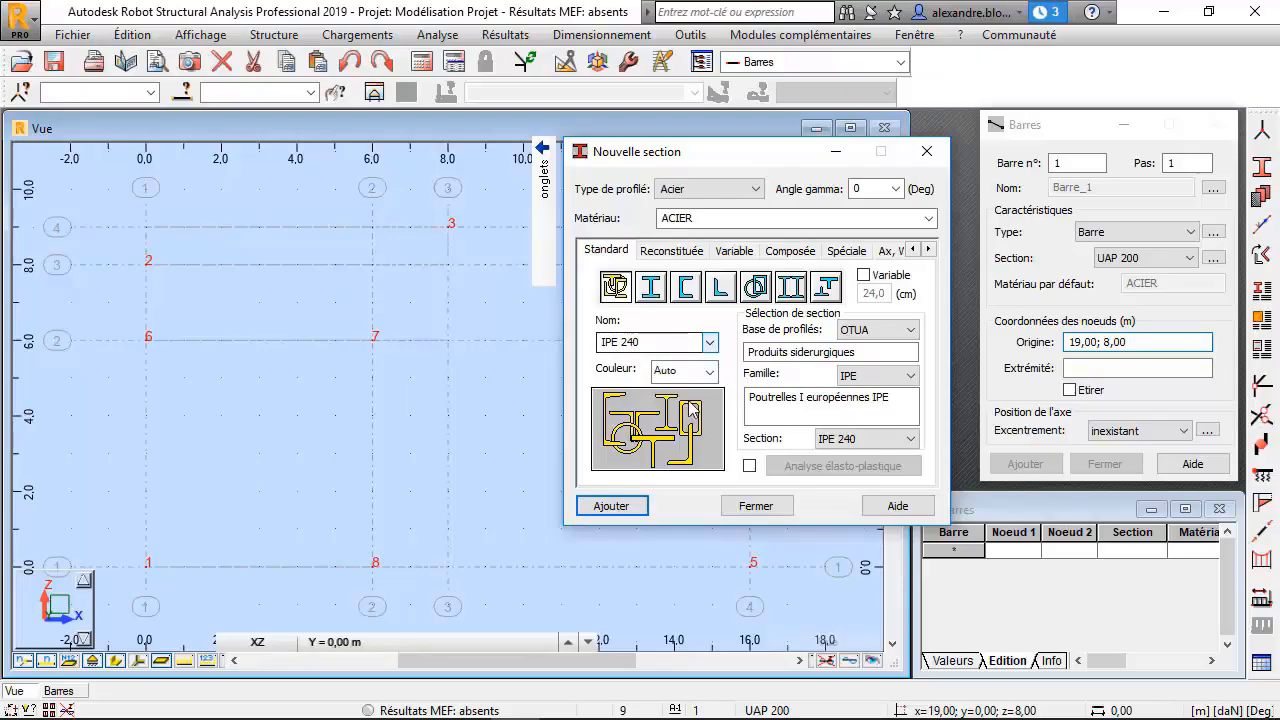
{"action": "left_click", "coordinate": [632, 507]}
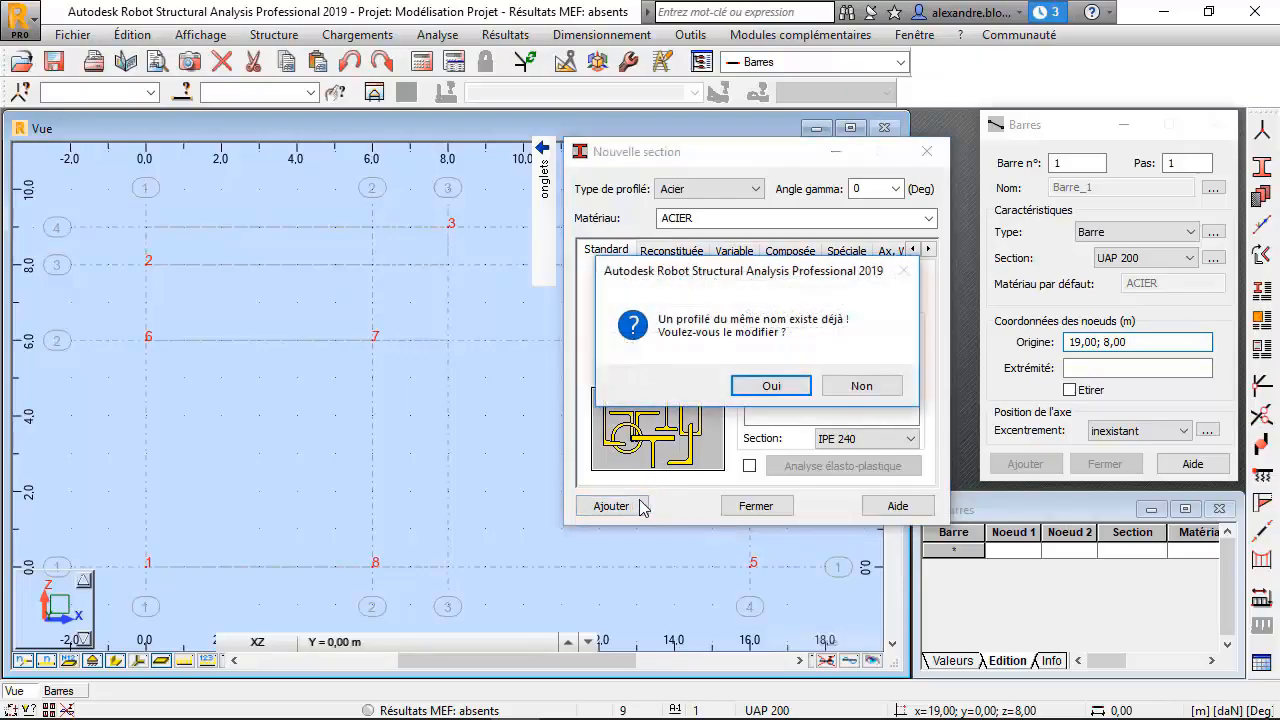
{"action": "left_click", "coordinate": [768, 386]}
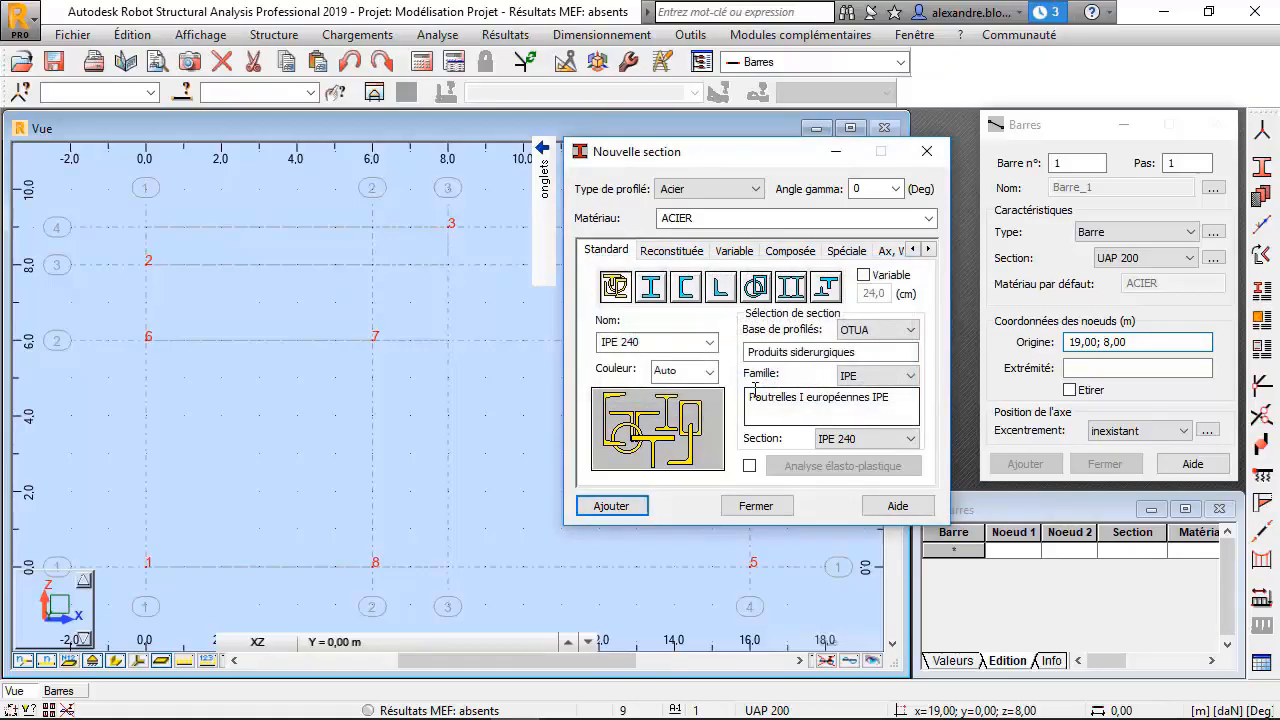
- Add the IPE 220 section from the IPE family, overwriting the existing profile of that name
{"action": "left_click", "coordinate": [909, 377]}
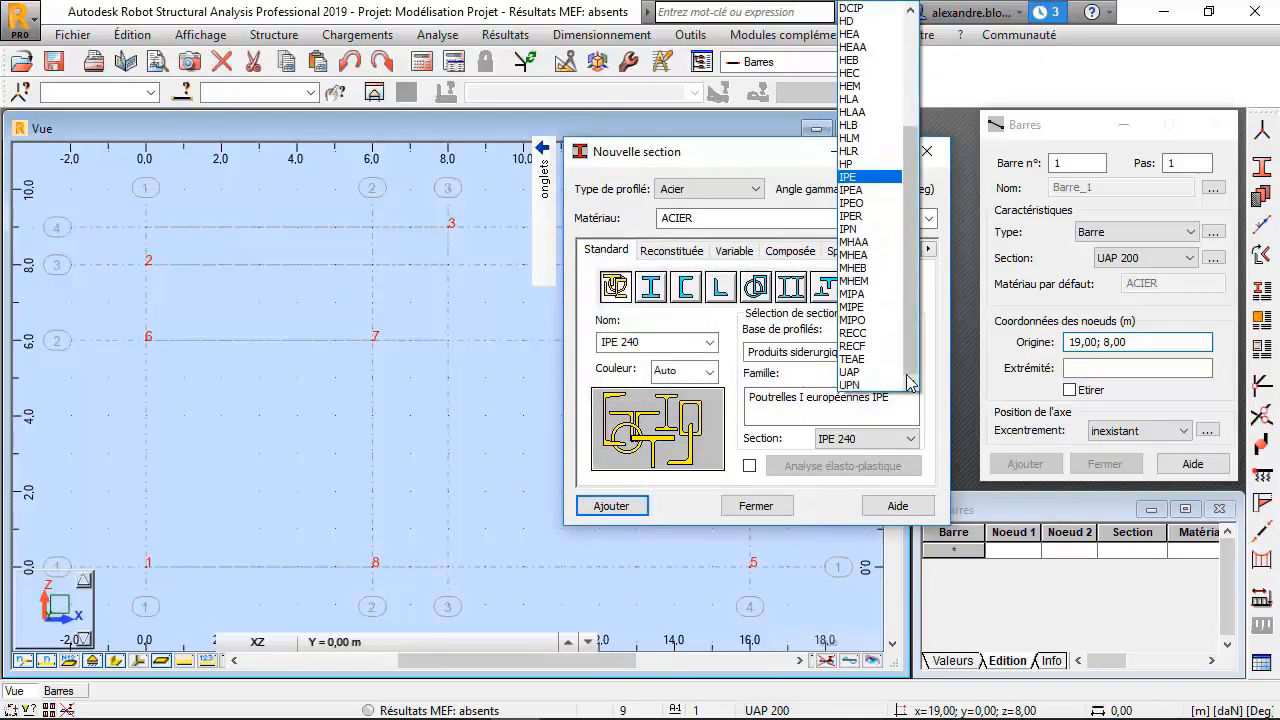
{"action": "left_click", "coordinate": [872, 178]}
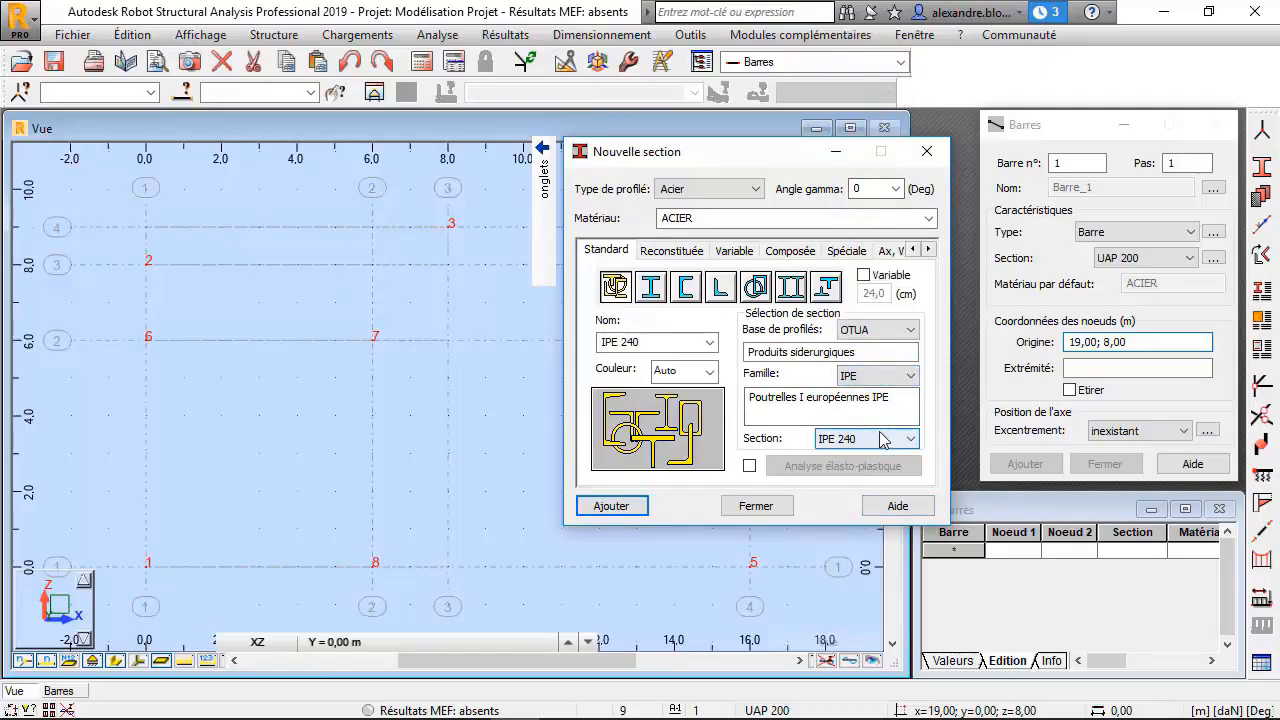
{"action": "left_click", "coordinate": [884, 440]}
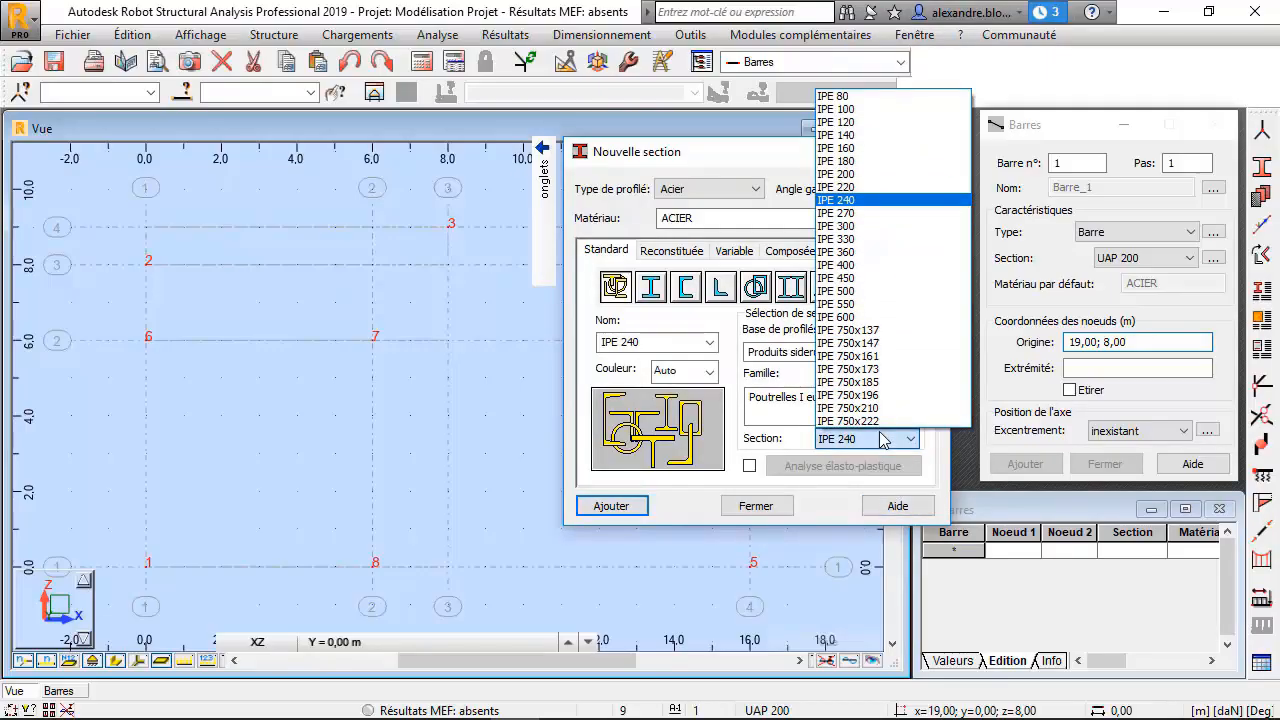
{"action": "left_click", "coordinate": [836, 187]}
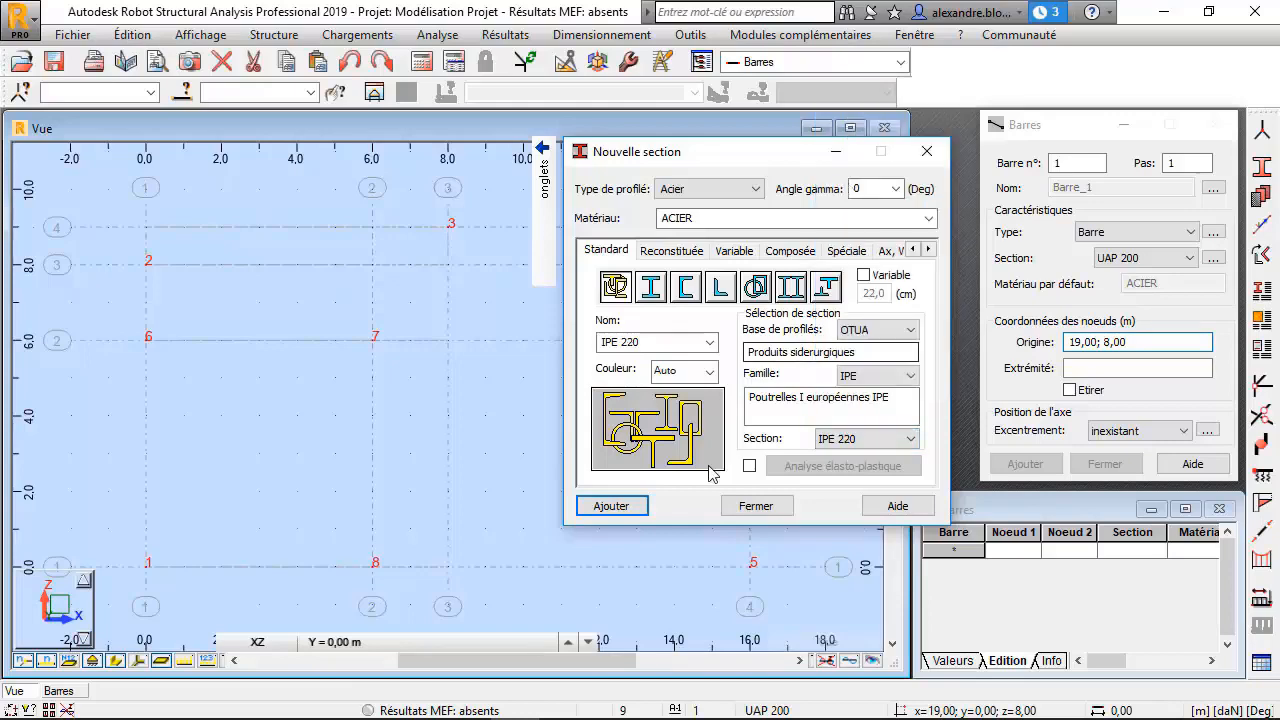
{"action": "left_click", "coordinate": [636, 506]}
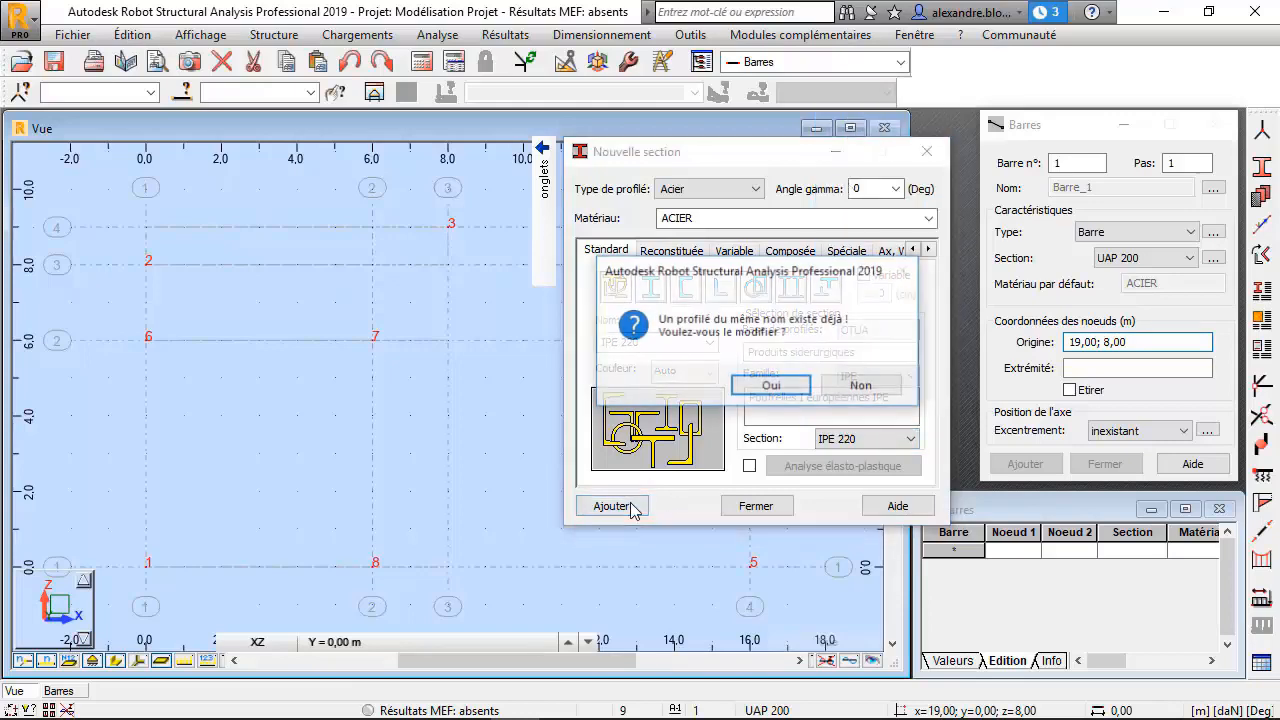
{"action": "left_click", "coordinate": [764, 396]}
- Add the IPE 200 section from the IPE family and close the new section definition
{"action": "left_click", "coordinate": [910, 376]}
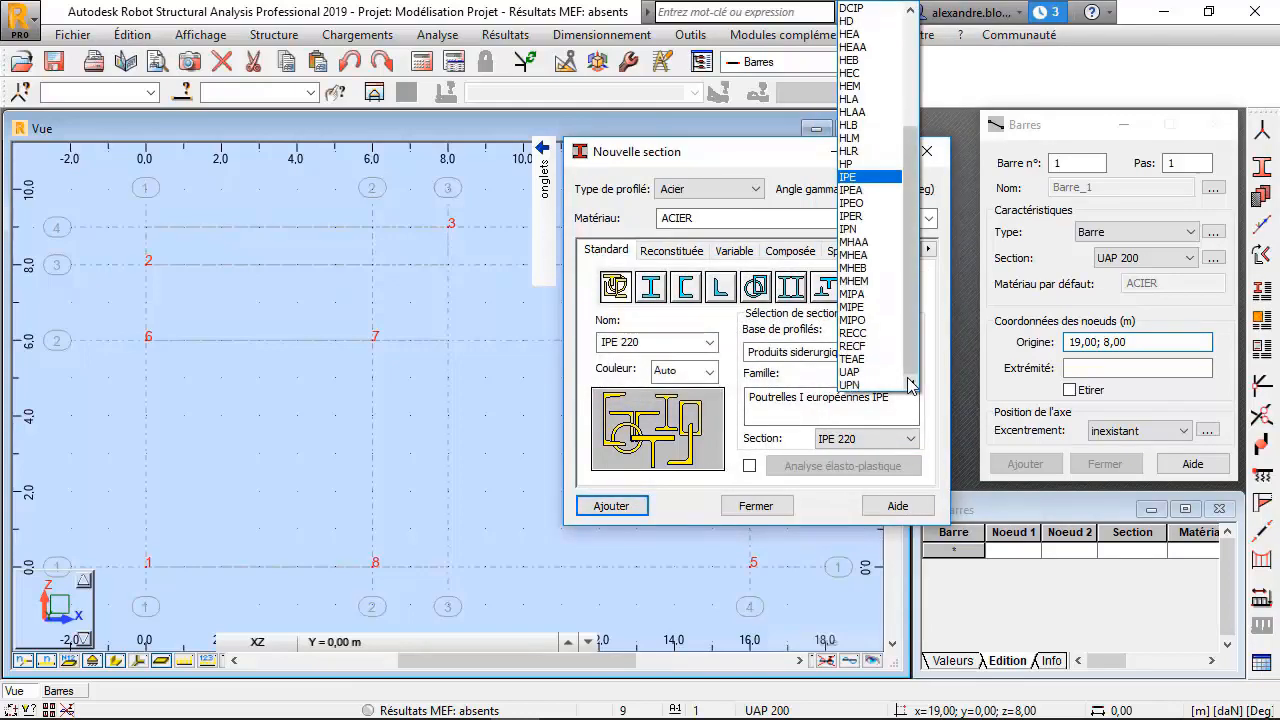
{"action": "left_click", "coordinate": [868, 177]}
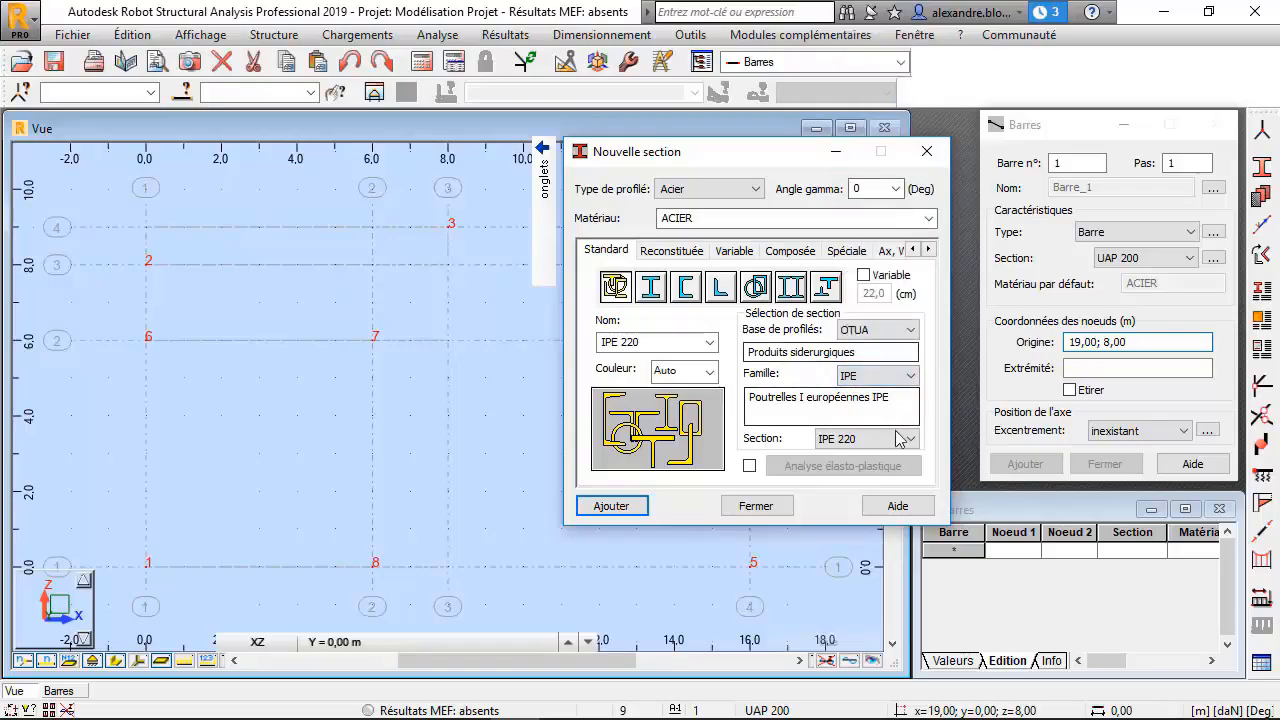
{"action": "left_click", "coordinate": [900, 438]}
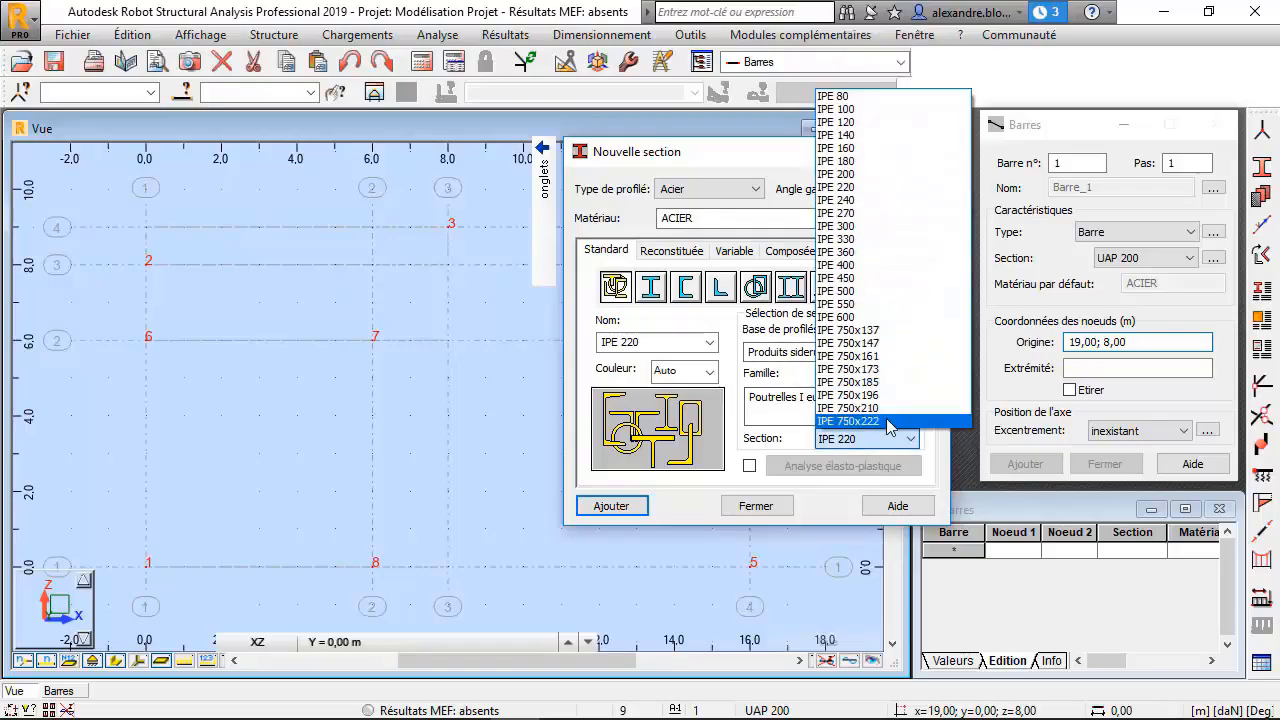
{"action": "left_click", "coordinate": [872, 174]}
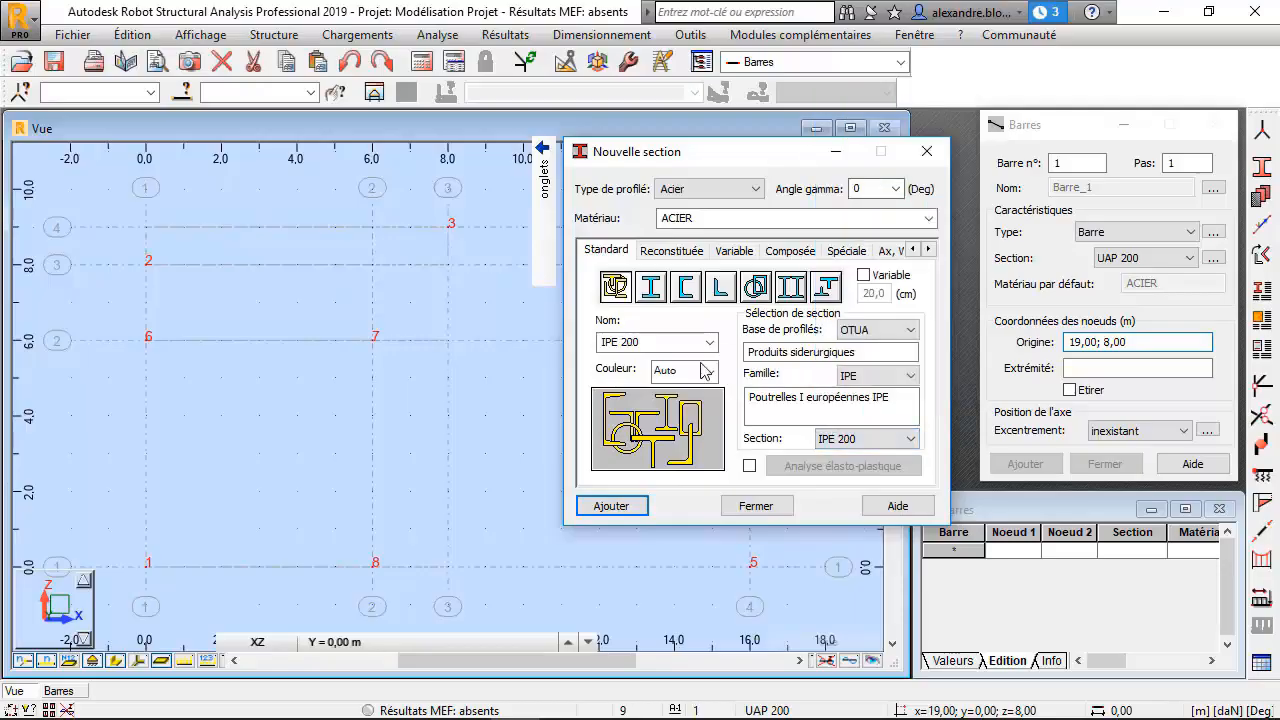
{"action": "left_click", "coordinate": [612, 506]}
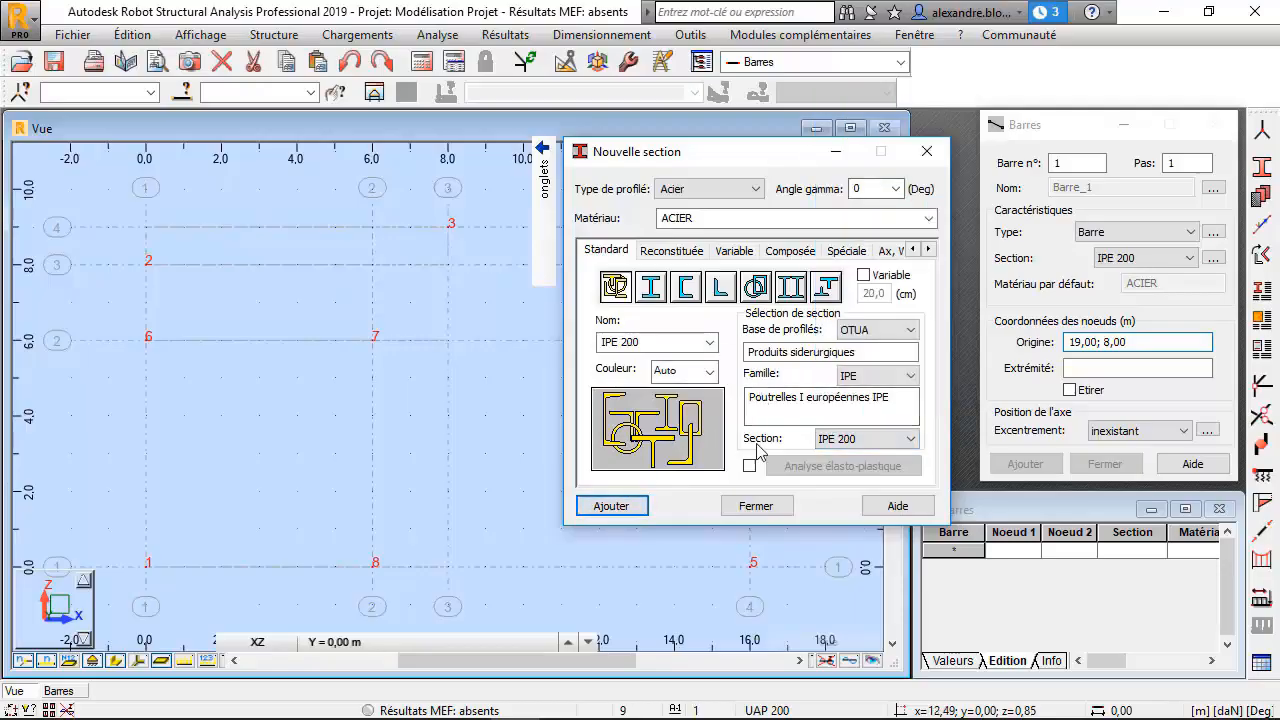
{"action": "left_click", "coordinate": [757, 507]}
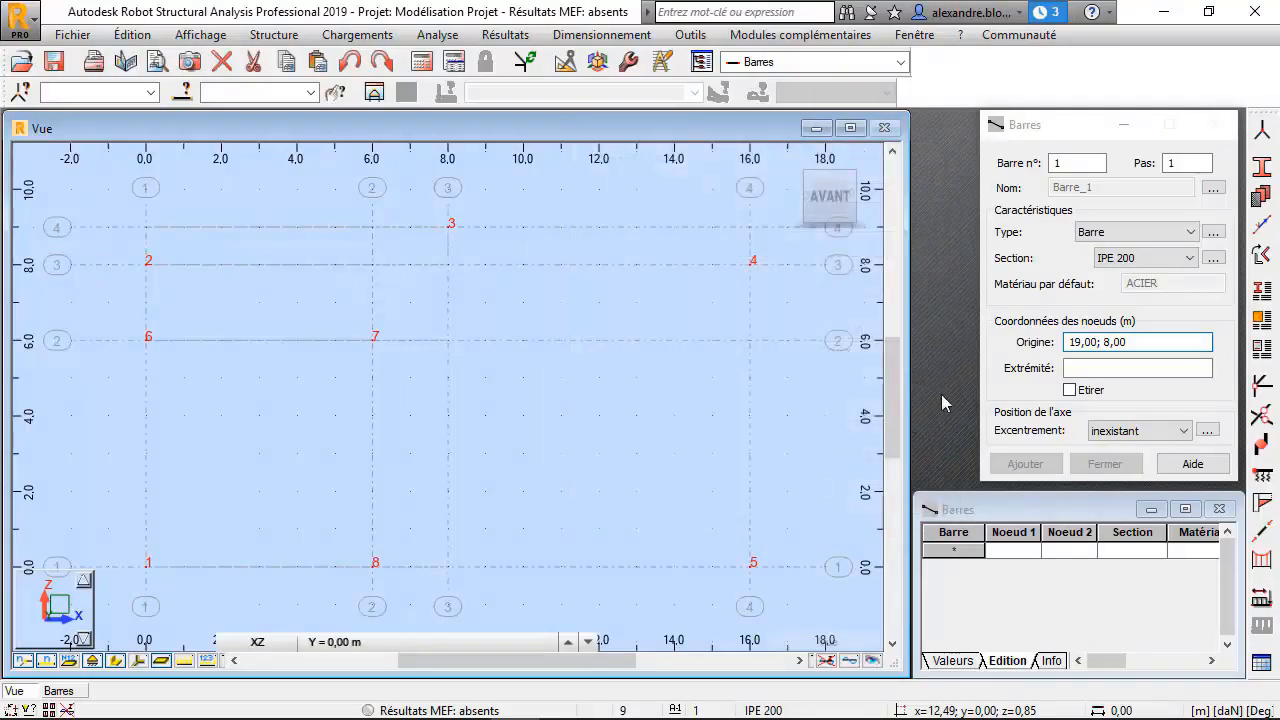
- Set the bar section to IPE 240 and draw the column from node 1 (0, 0) to node 2 (0, 8)
{"action": "left_click", "coordinate": [1190, 260]}
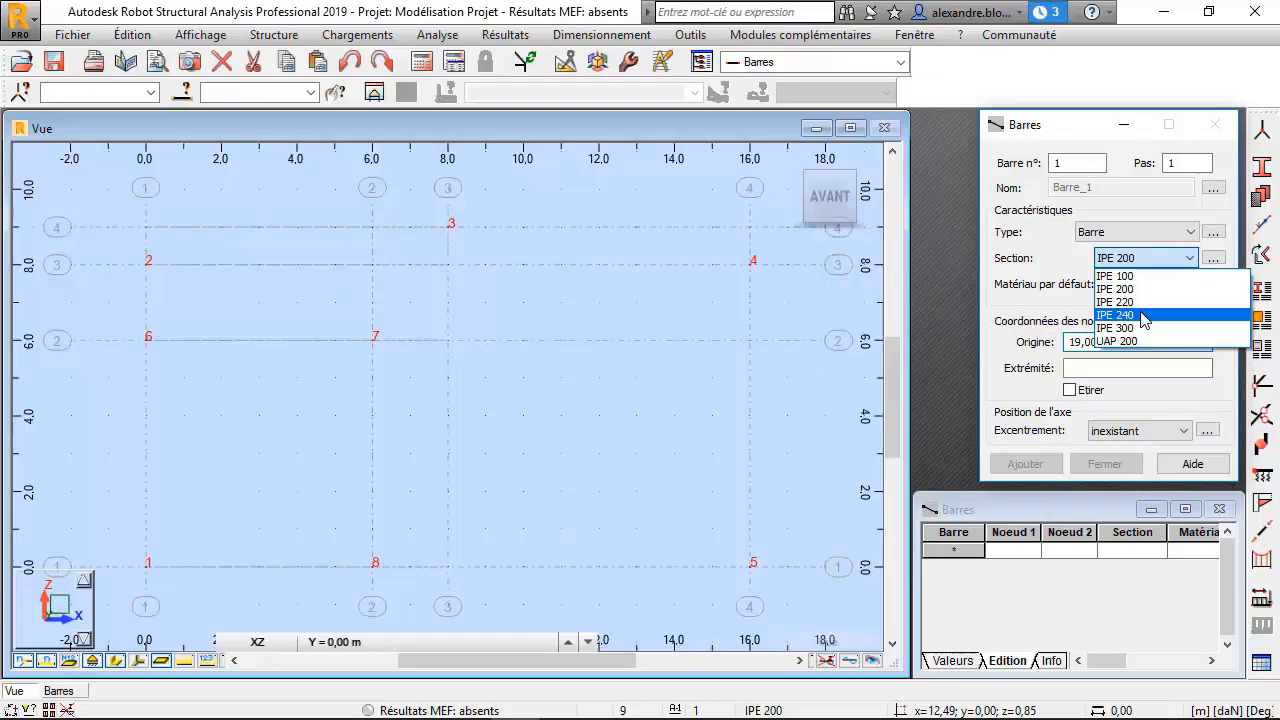
{"action": "left_click", "coordinate": [1089, 128]}
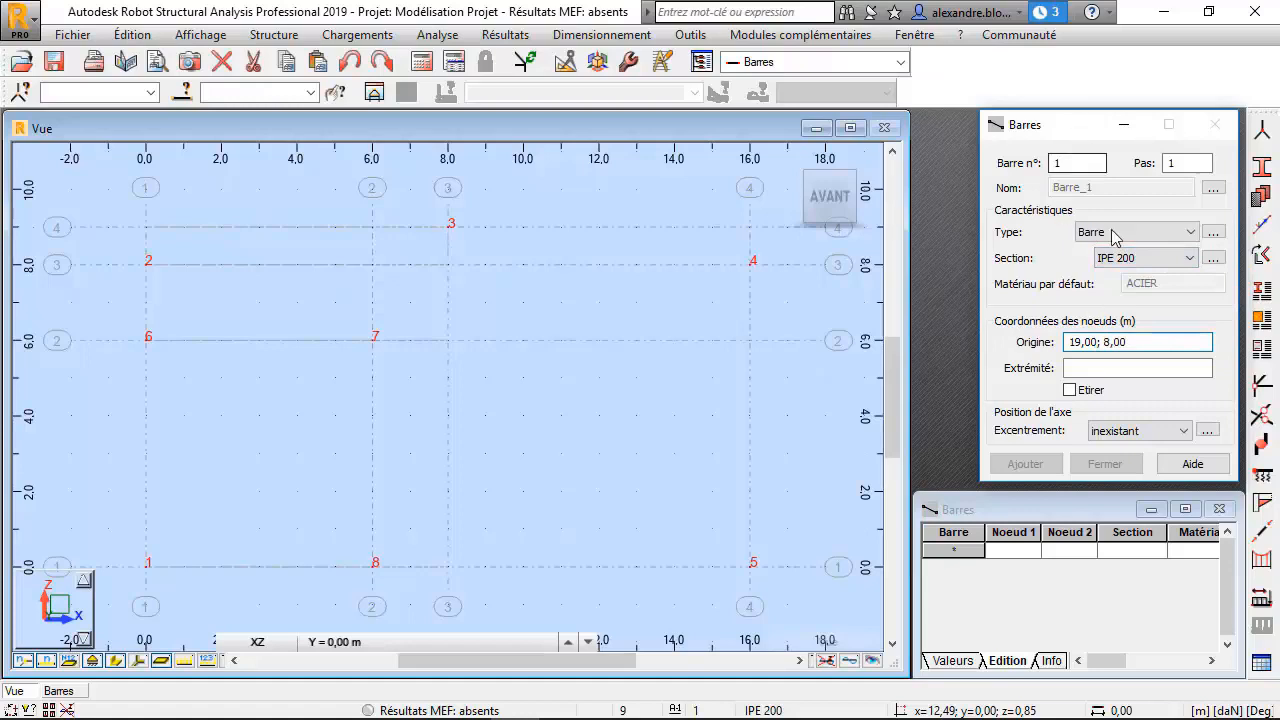
{"action": "left_click", "coordinate": [1140, 258]}
{"action": "left_click", "coordinate": [1145, 315]}
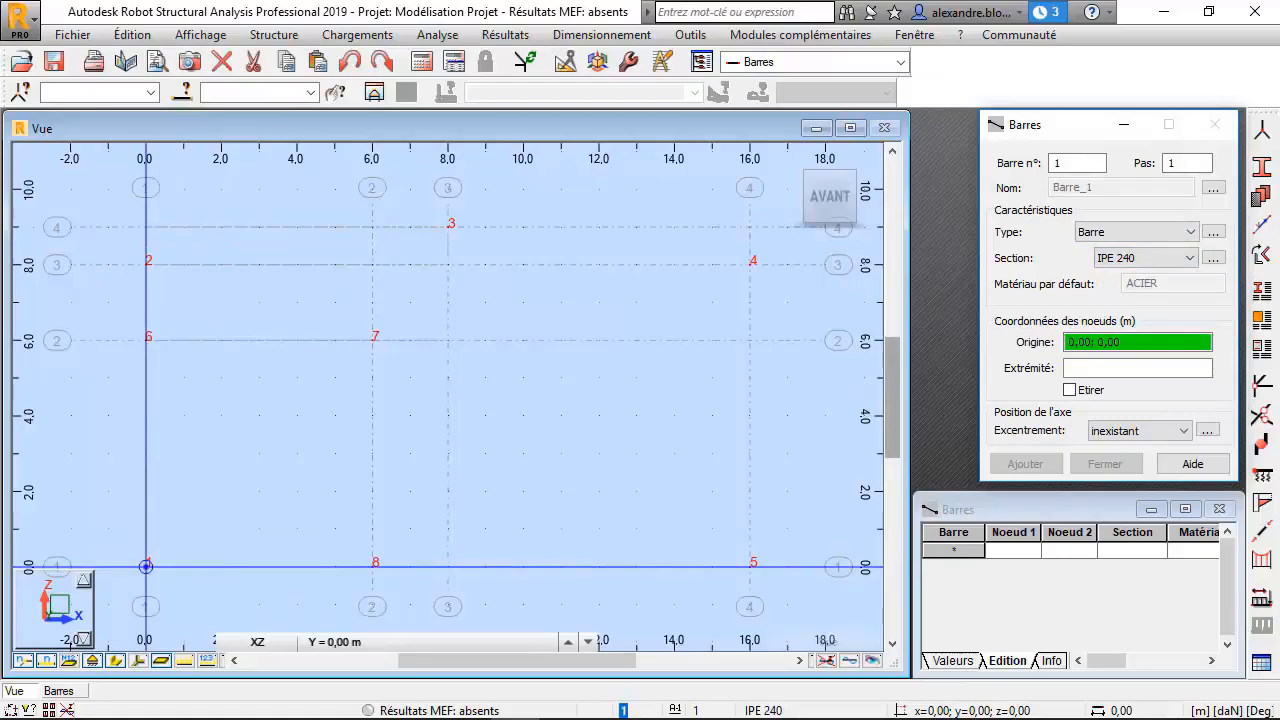
{"action": "left_click", "coordinate": [146, 567]}
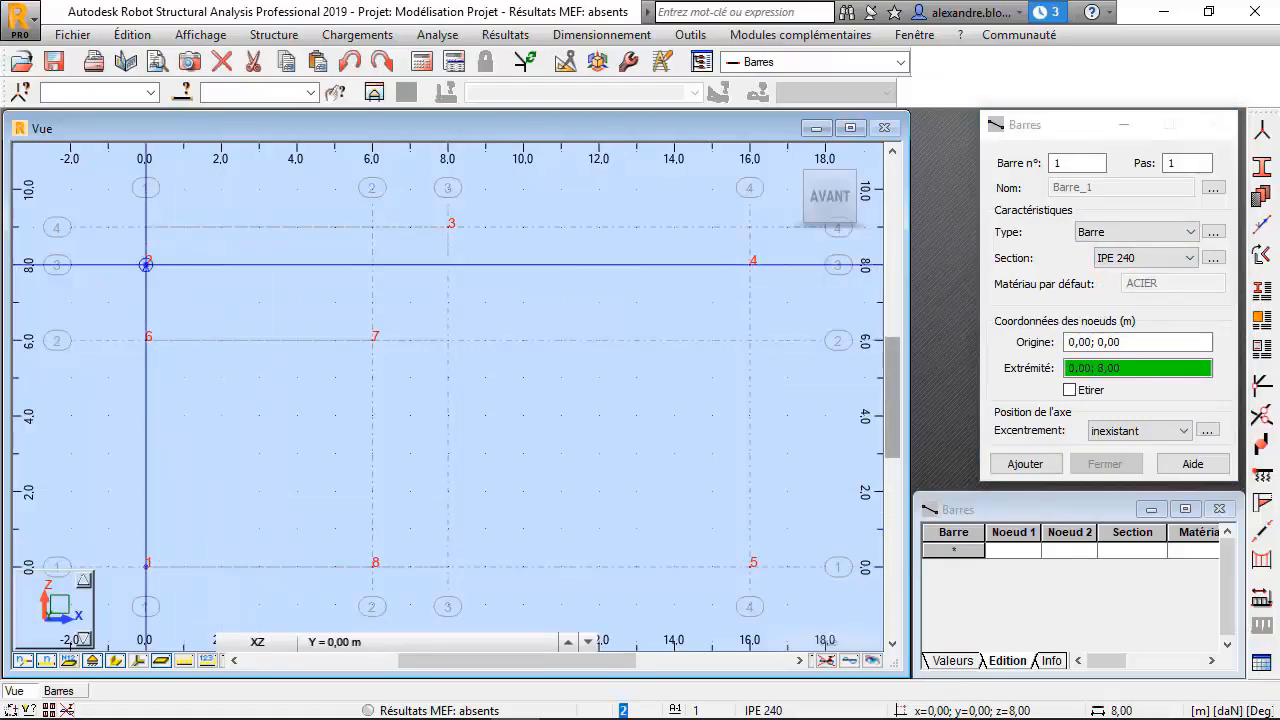
{"action": "left_click", "coordinate": [146, 264]}
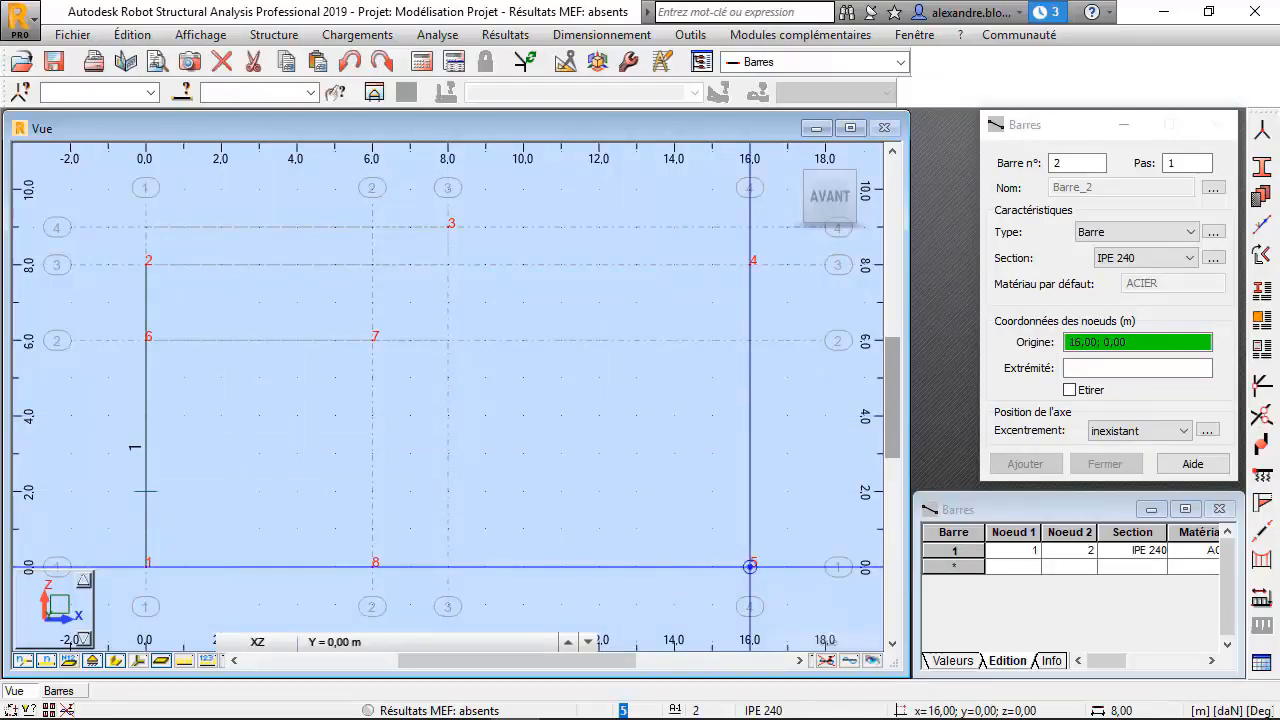
- Draw the IPE 240 column from node 5 (16, 0) to node 4 (16, 8)
{"action": "left_click", "coordinate": [750, 567]}
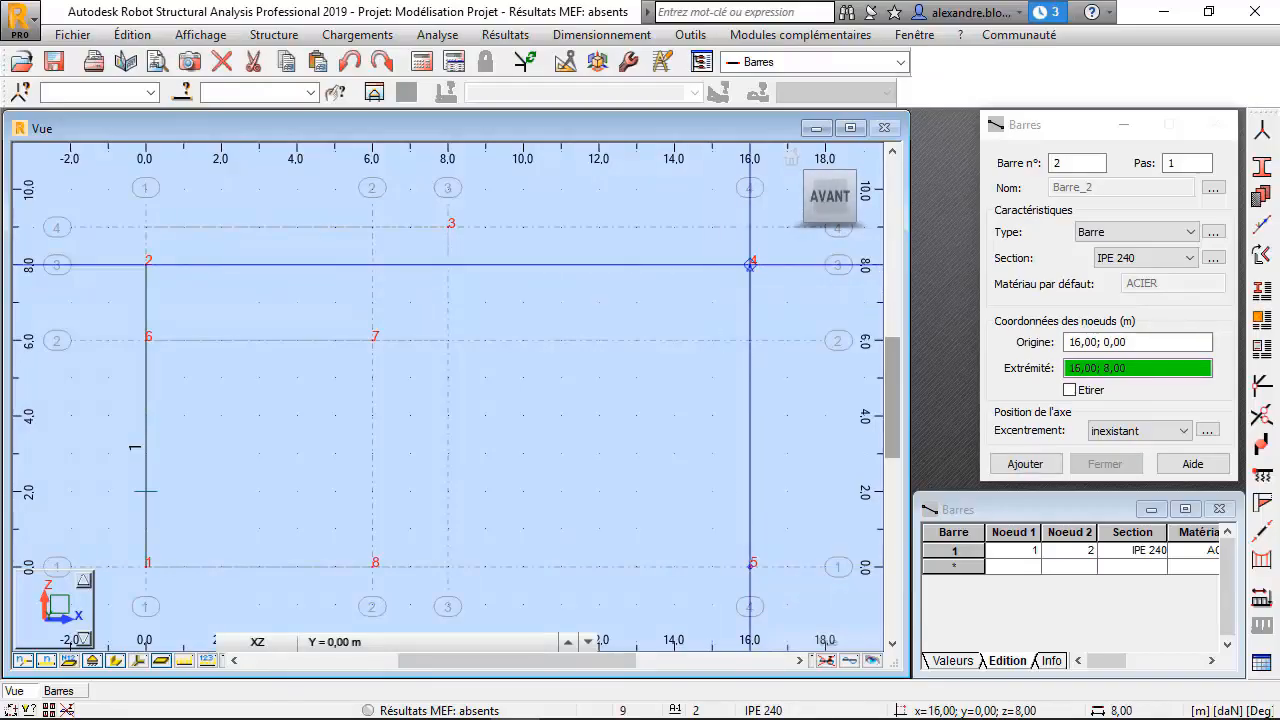
{"action": "left_click", "coordinate": [750, 264]}
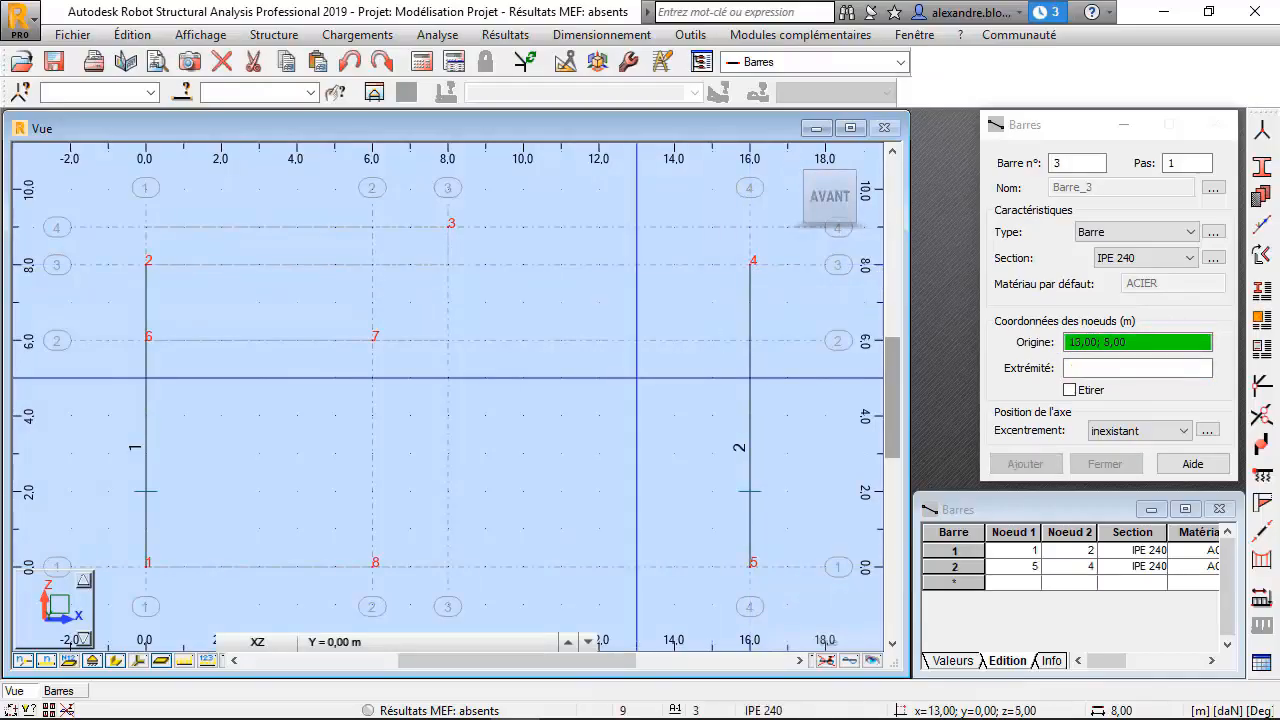
- Set the bar section to IPE 220 and draw the two rafters joining eaves nodes 2 and 4 to ridge node 3 (8, 9)
{"action": "left_click", "coordinate": [1191, 262]}
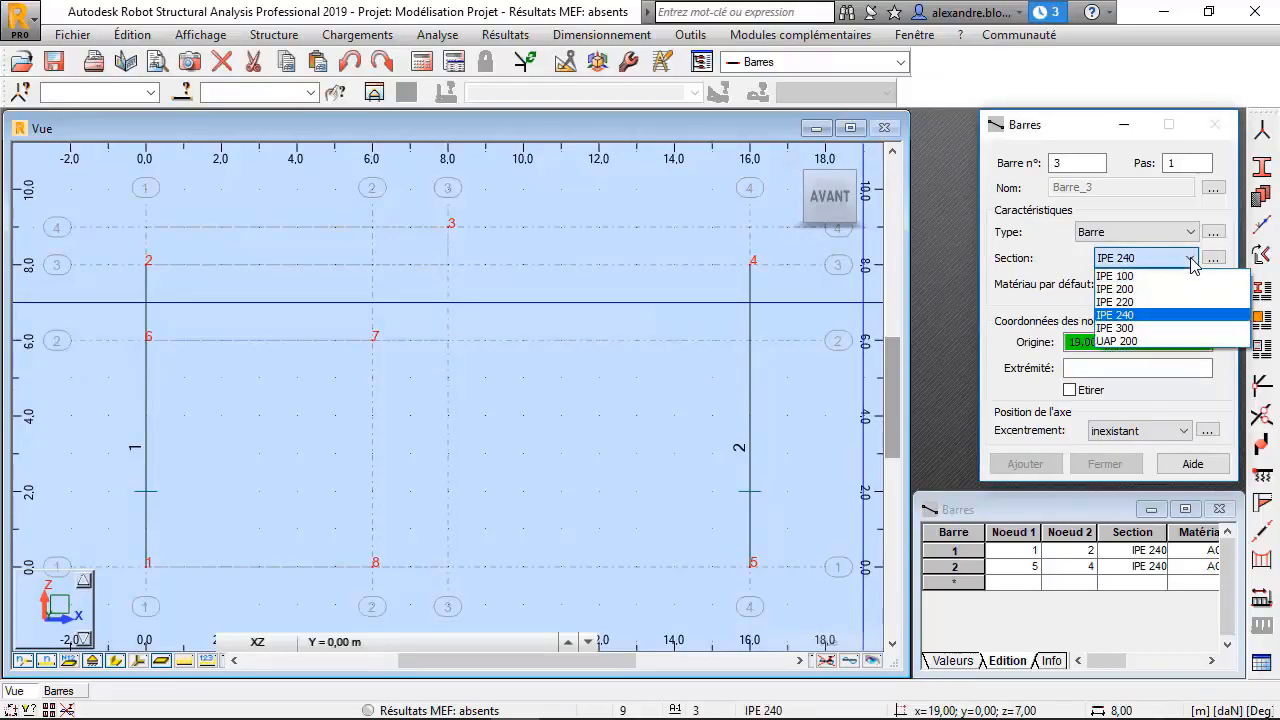
{"action": "left_click", "coordinate": [1148, 310]}
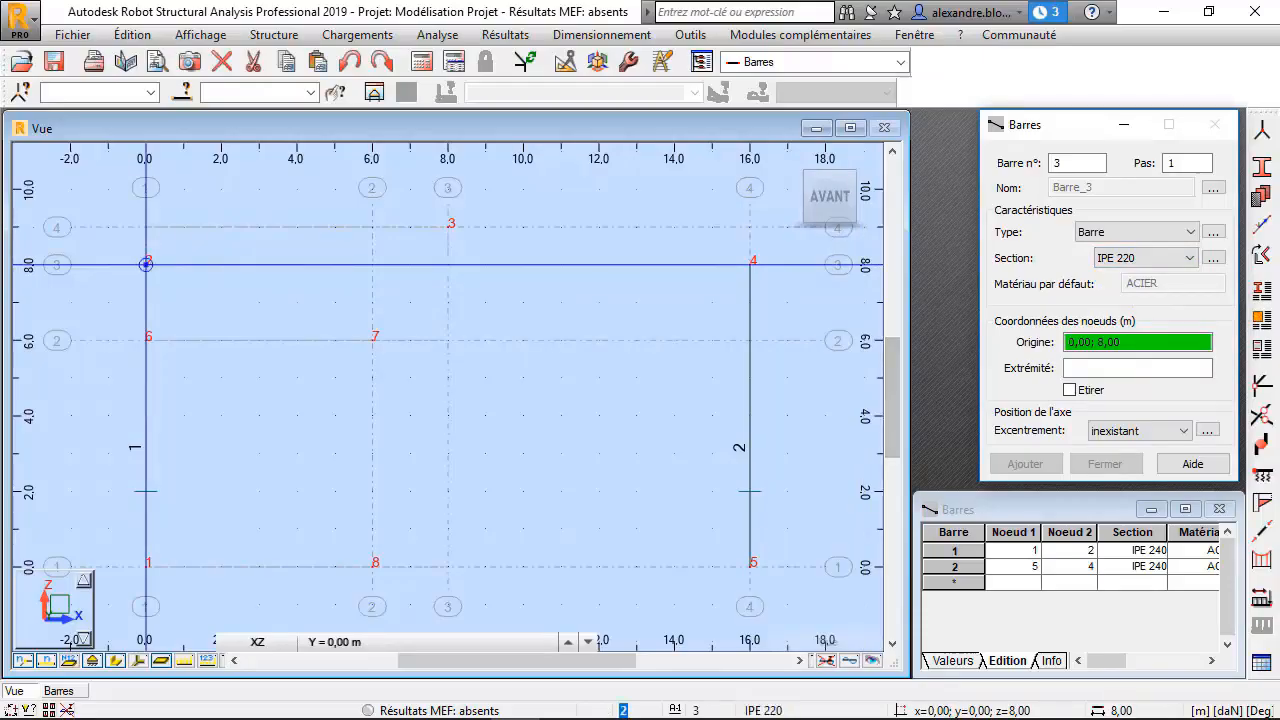
{"action": "left_click", "coordinate": [146, 264]}
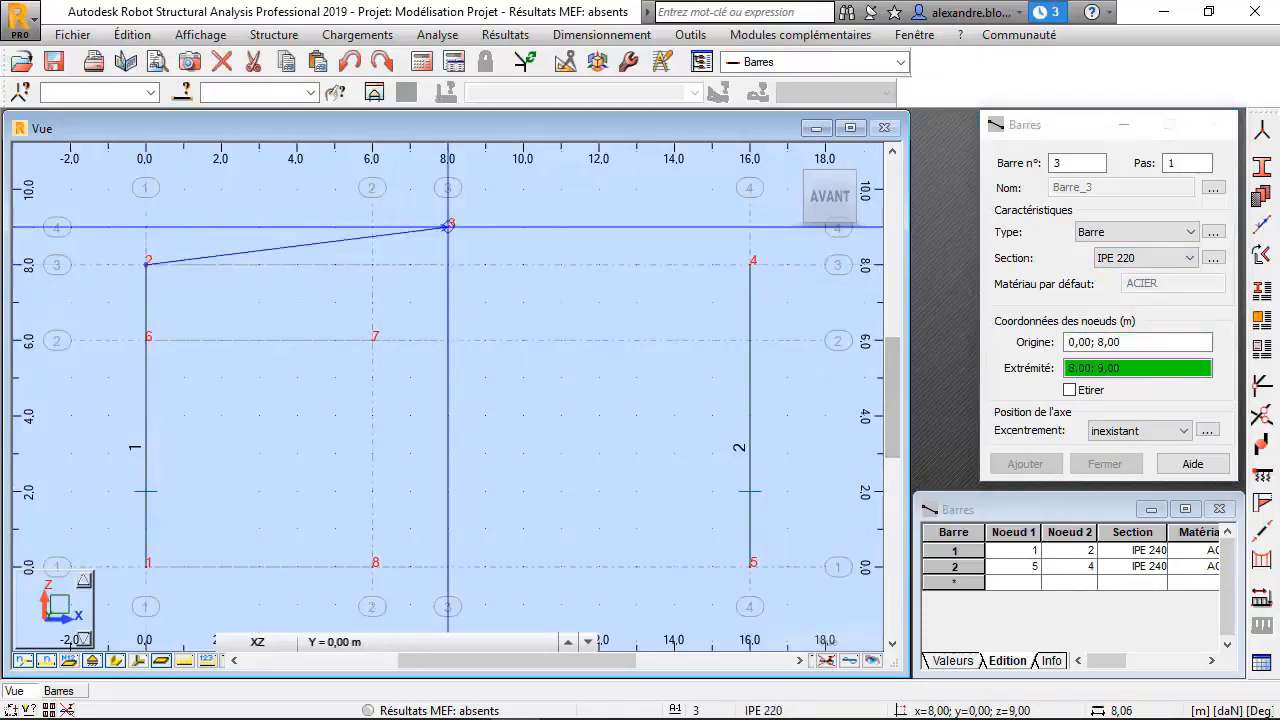
{"action": "left_click", "coordinate": [448, 226]}
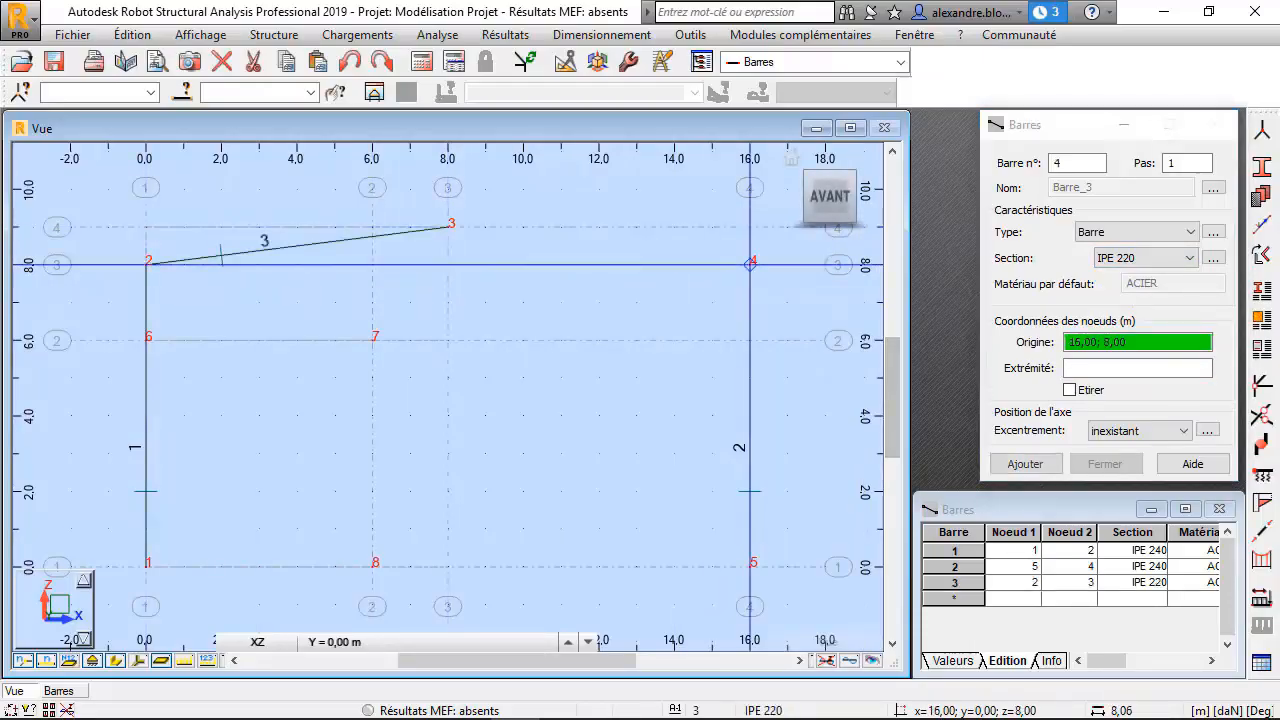
{"action": "left_click", "coordinate": [448, 226]}
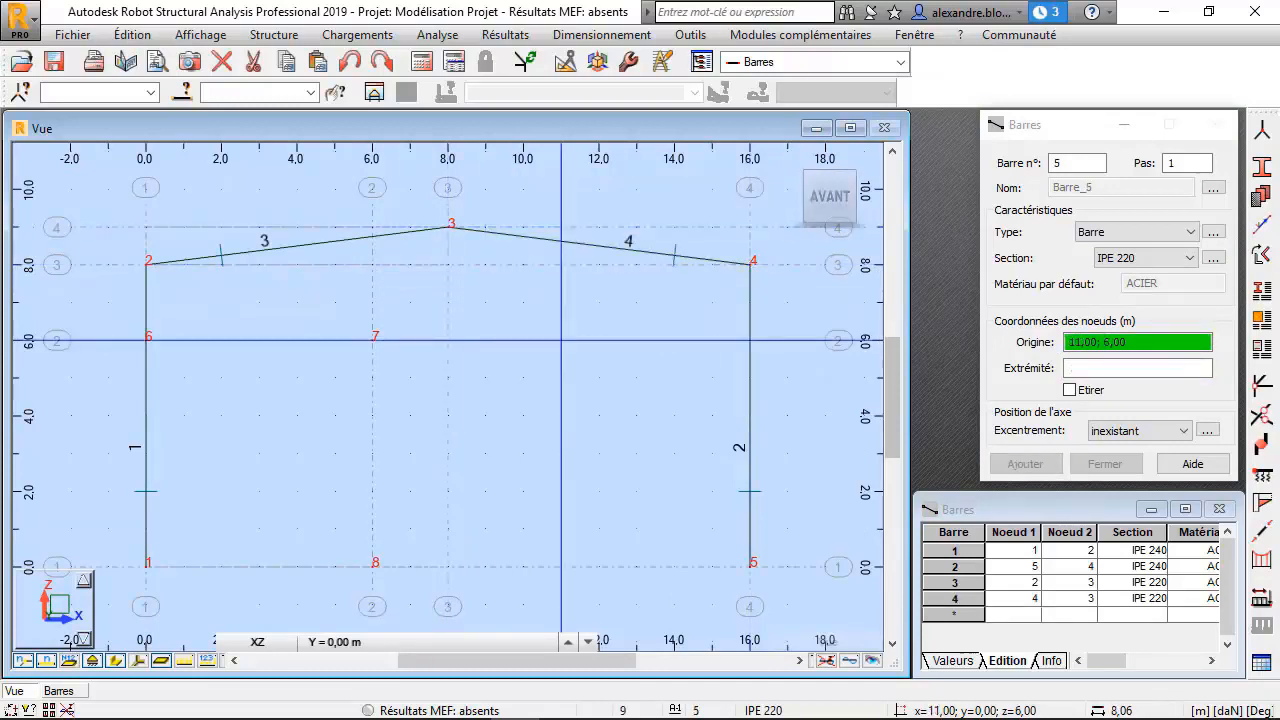
{"action": "left_click", "coordinate": [1116, 262]}
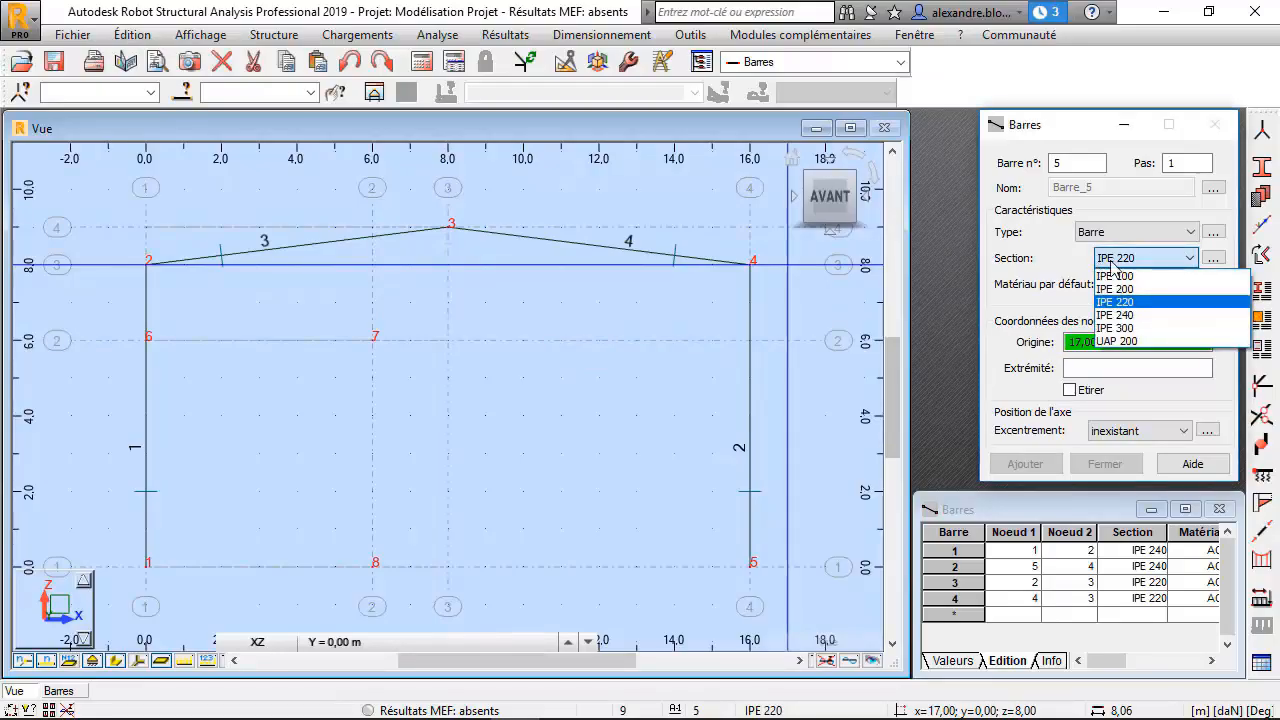
{"action": "left_click", "coordinate": [1111, 263]}
{"action": "left_click", "coordinate": [1174, 258]}
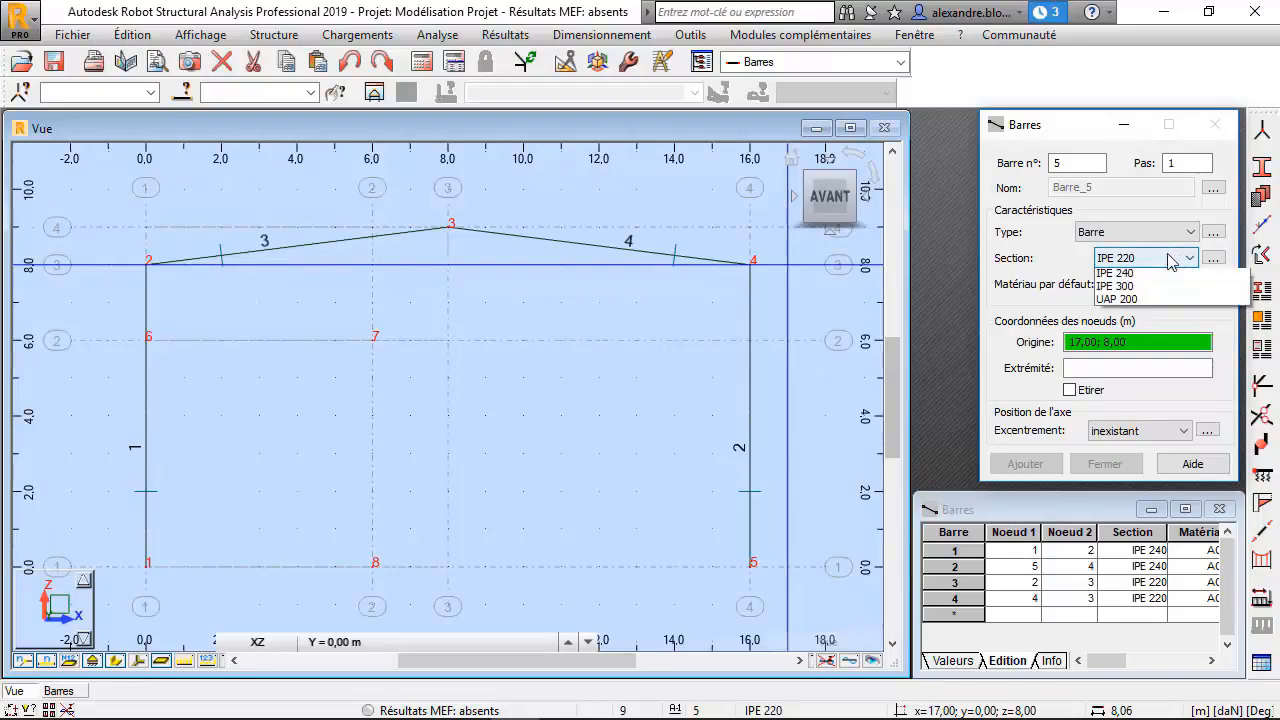
{"action": "left_click", "coordinate": [1140, 315]}
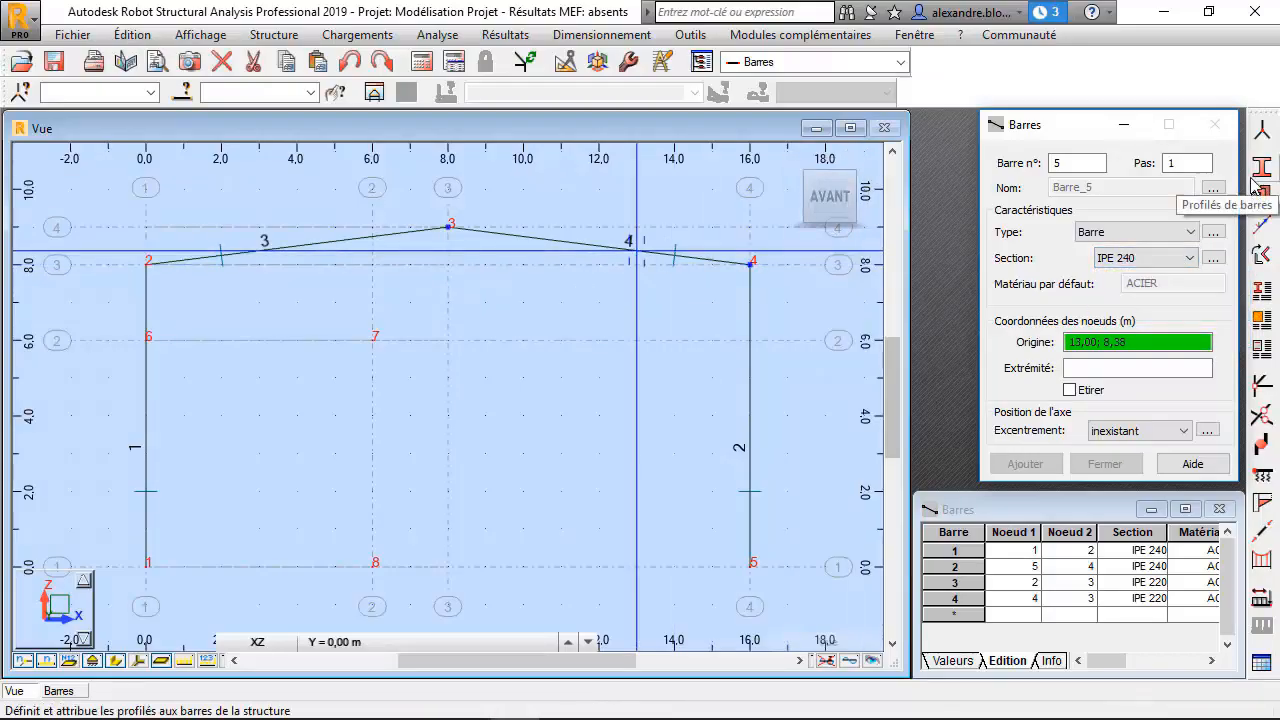
{"action": "left_click", "coordinate": [901, 62]}
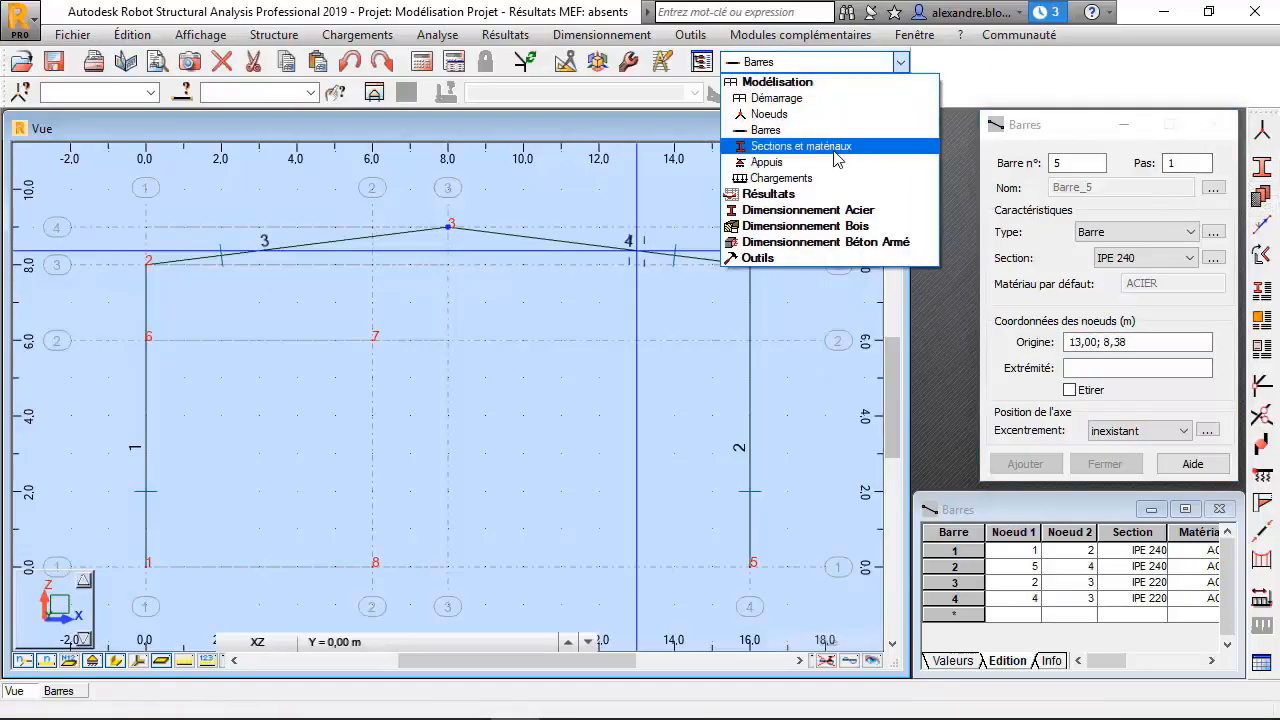
{"action": "left_click", "coordinate": [984, 86]}
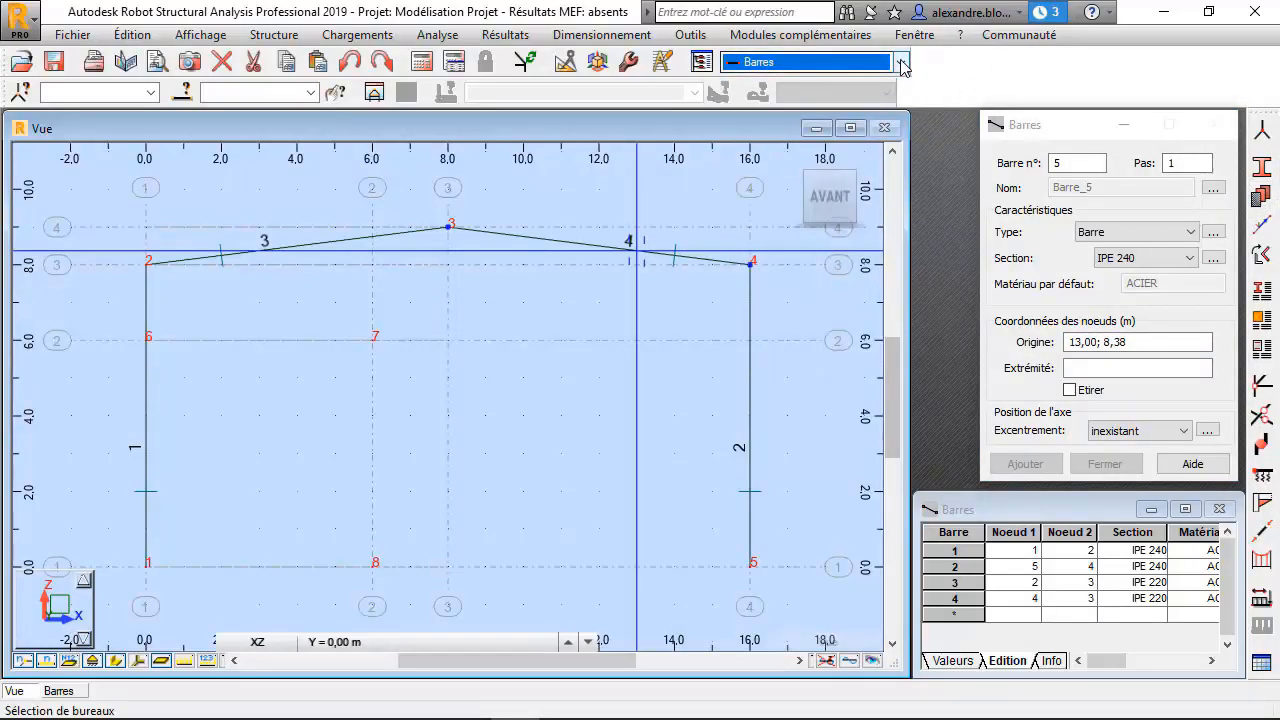
- Switch to the Sections et matériaux layout and assign the IPE 220 profile to rafter 4, between nodes 3 and 4
{"action": "left_click", "coordinate": [901, 62]}
{"action": "left_click", "coordinate": [828, 134]}
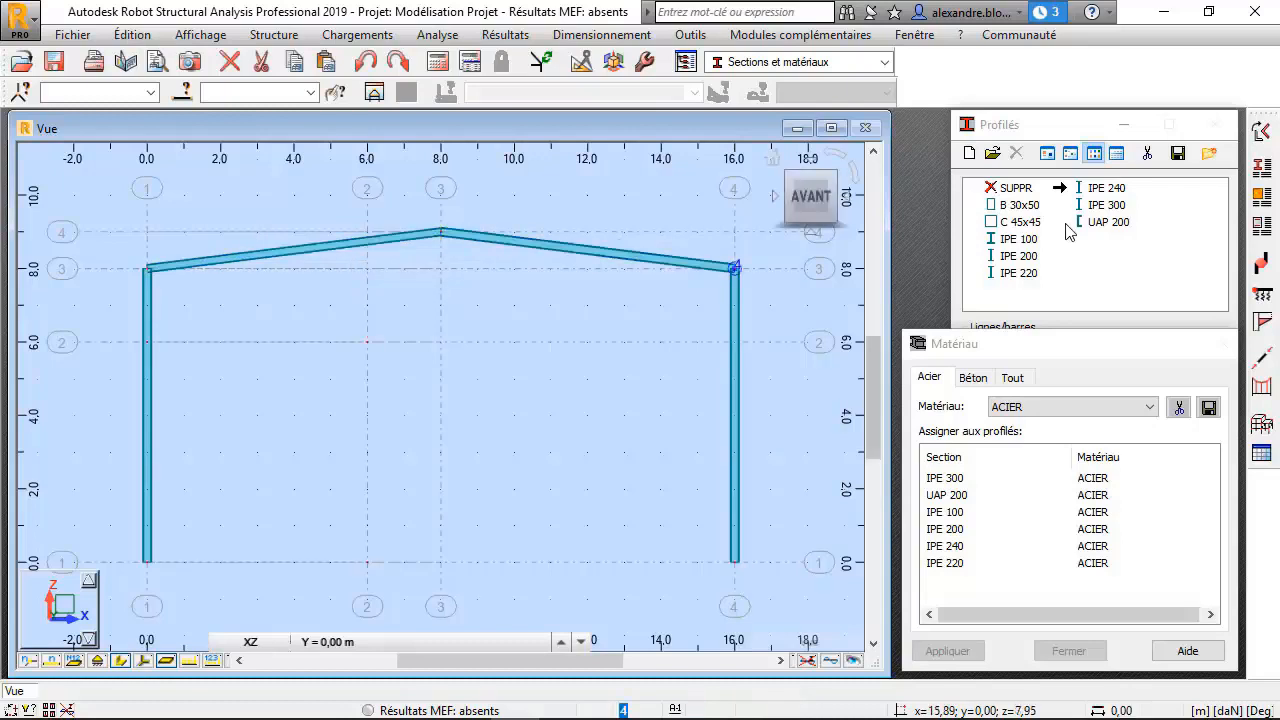
{"action": "left_click", "coordinate": [1000, 274]}
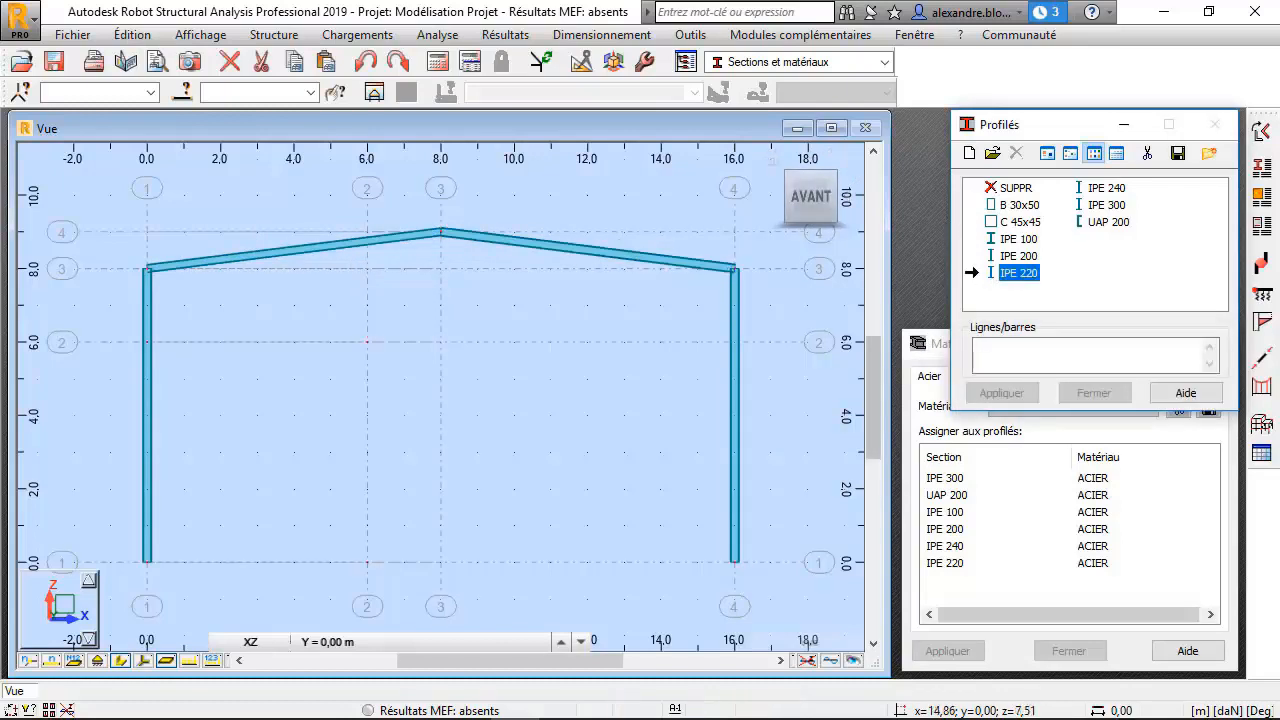
{"action": "left_click", "coordinate": [617, 253]}
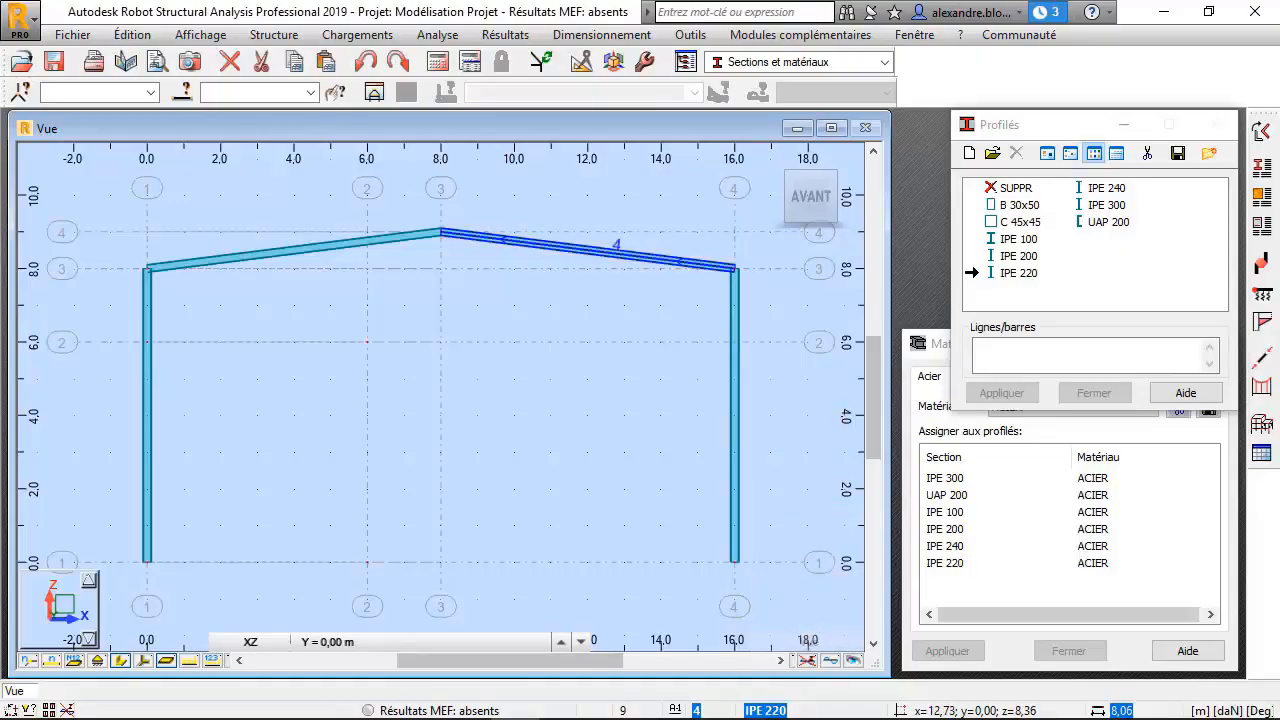
- In the Barres layout, draw IPE 200 bars: the post from node 8 to node 7 and the beam from node 6 to node 7
{"action": "left_click", "coordinate": [790, 62]}
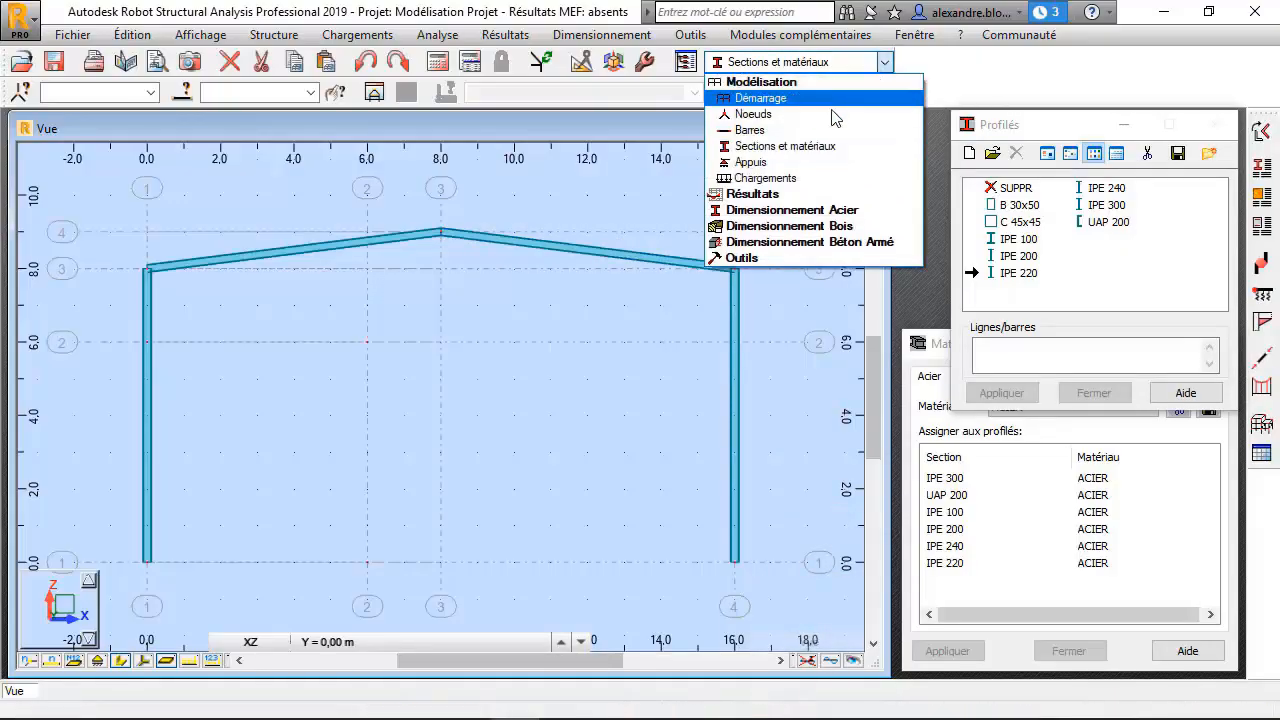
{"action": "left_click", "coordinate": [765, 132]}
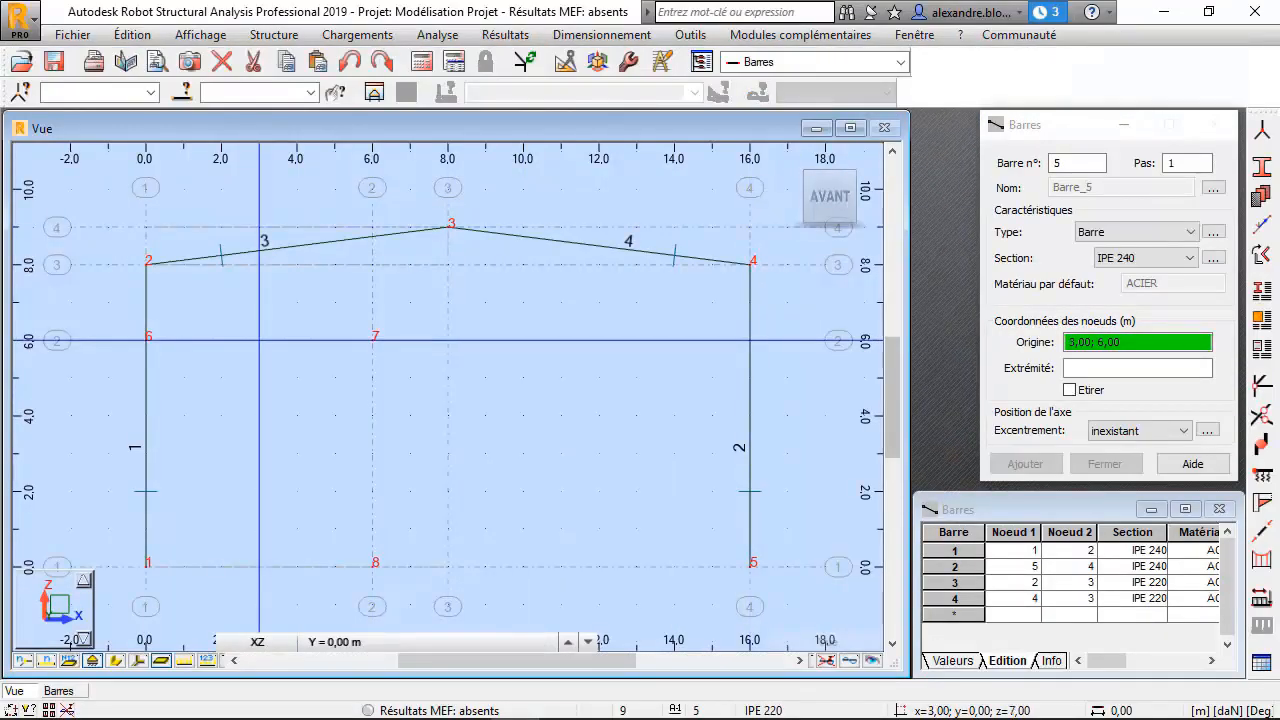
{"action": "left_click", "coordinate": [1185, 258]}
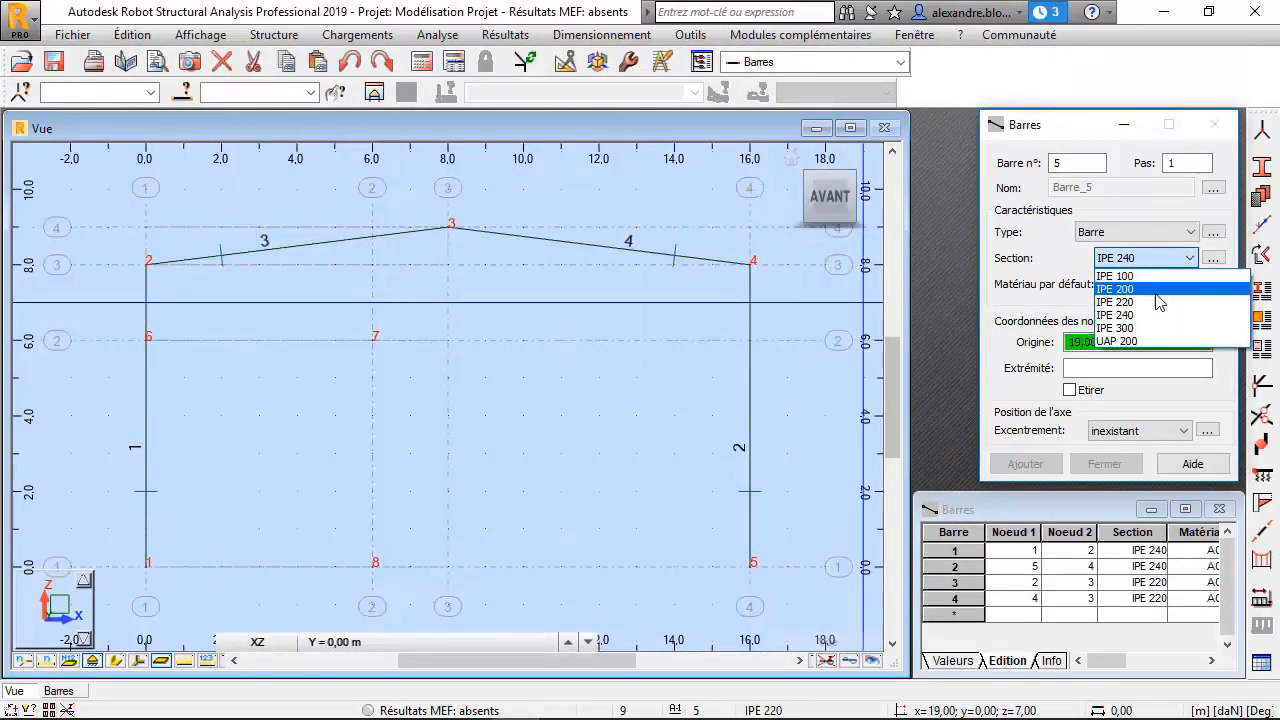
{"action": "left_click", "coordinate": [1156, 289]}
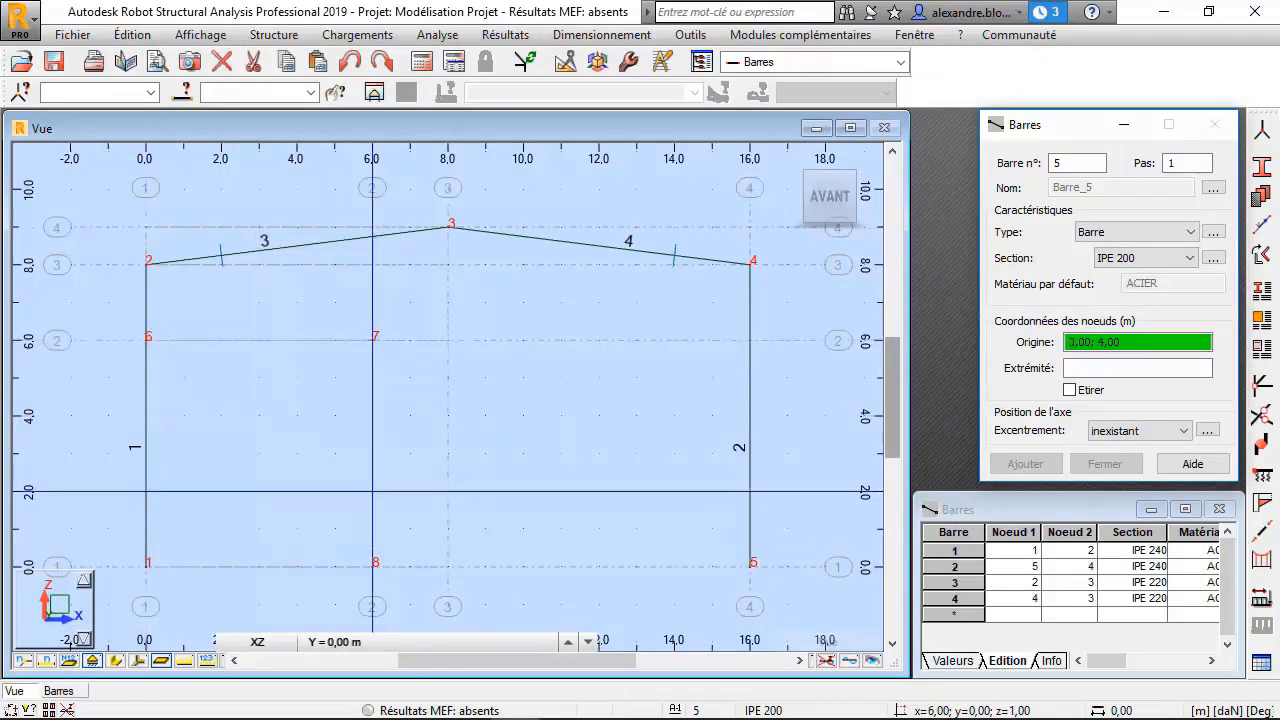
{"action": "left_click", "coordinate": [372, 566]}
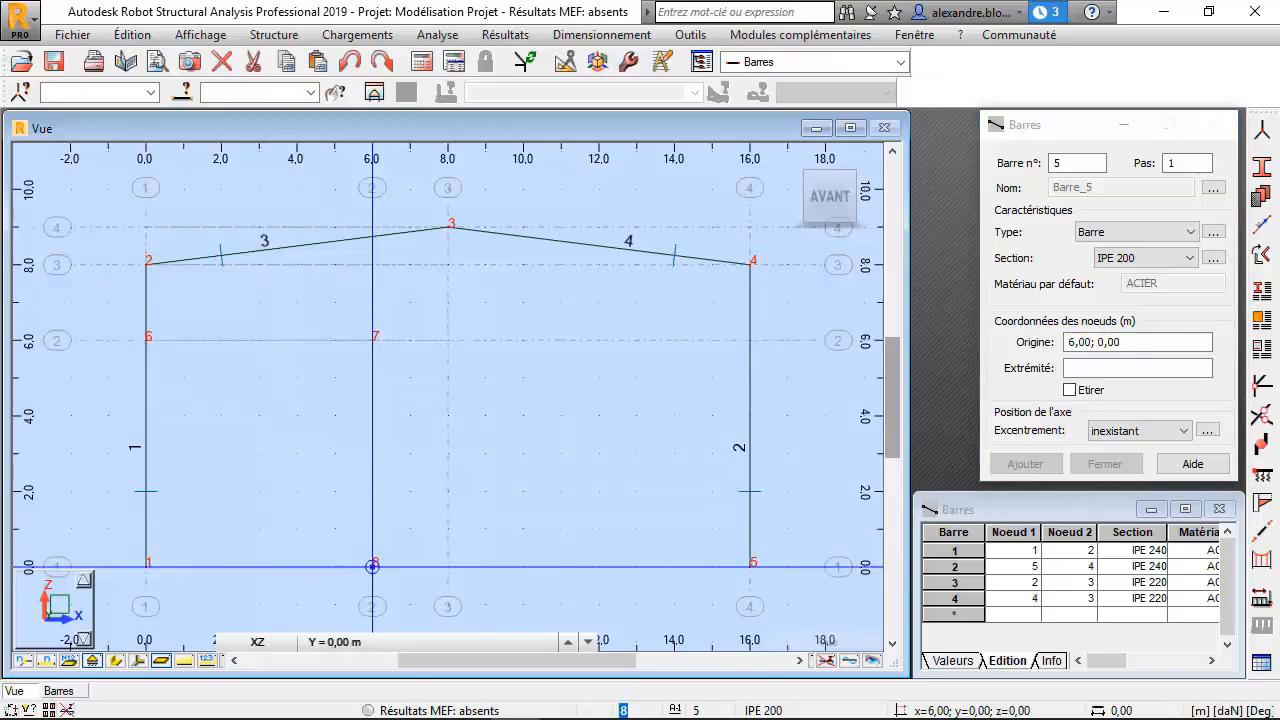
{"action": "left_click", "coordinate": [372, 340]}
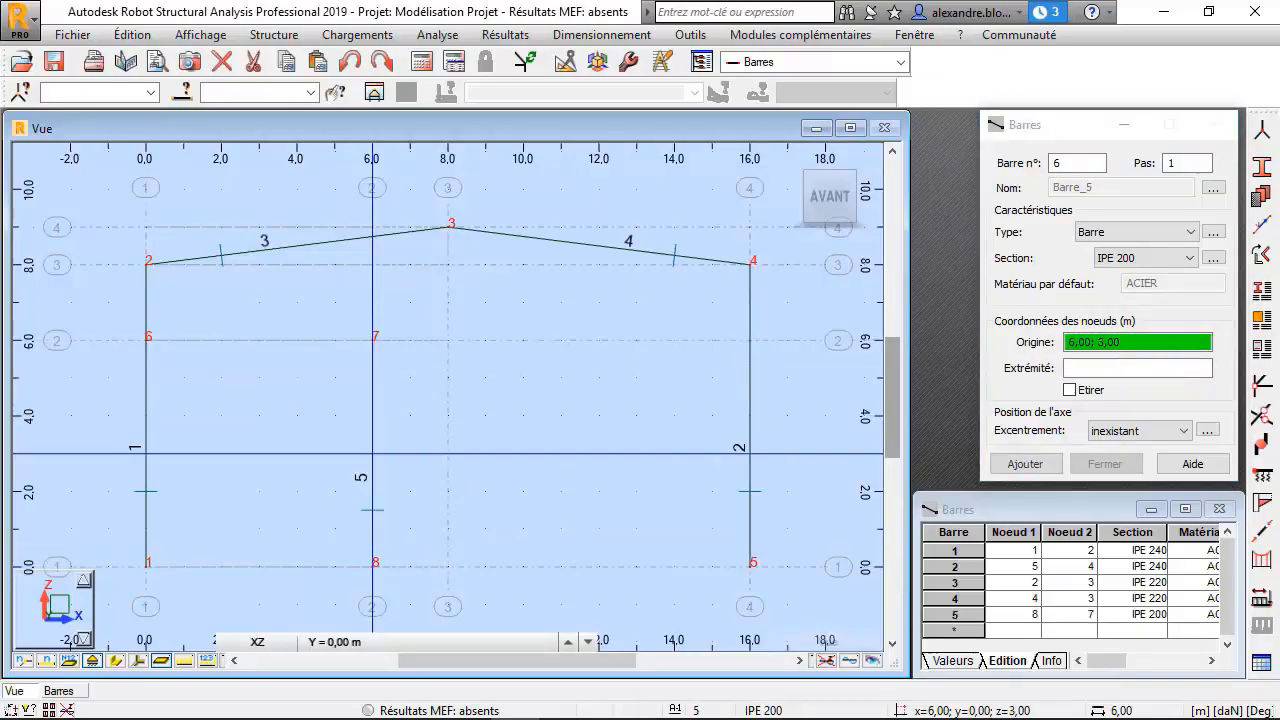
{"action": "left_click", "coordinate": [146, 340]}
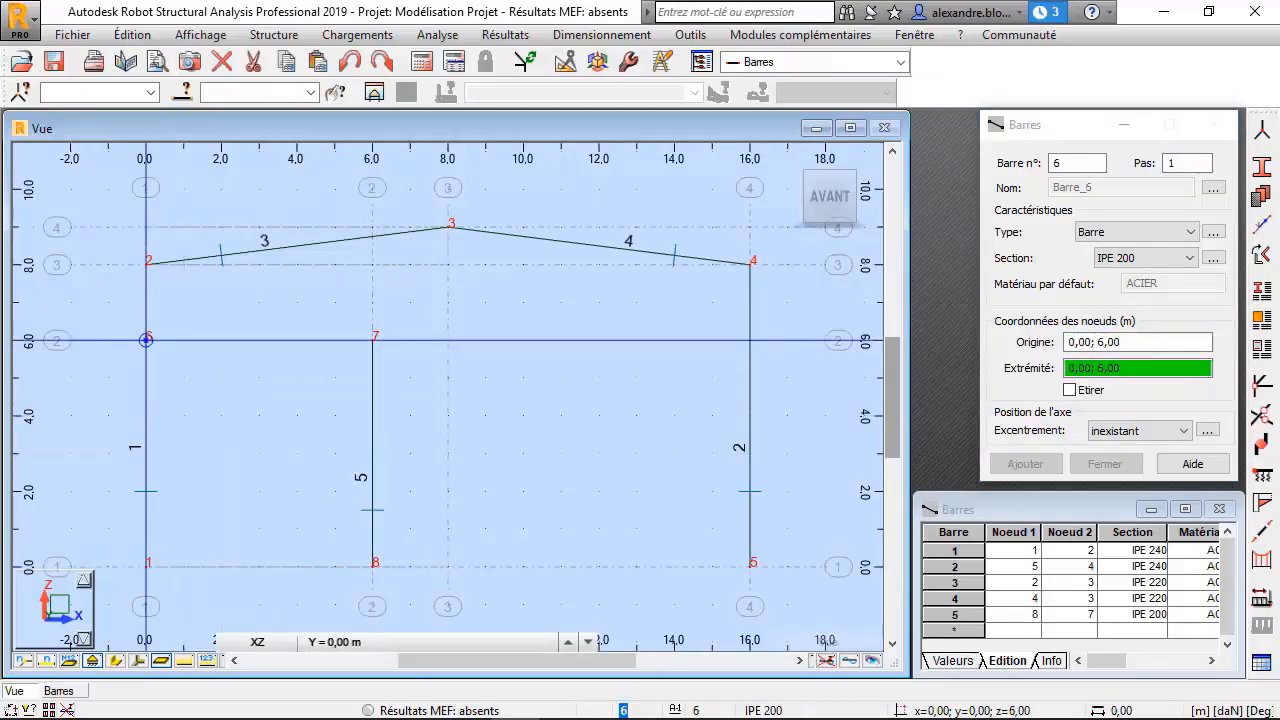
{"action": "left_click", "coordinate": [372, 340]}
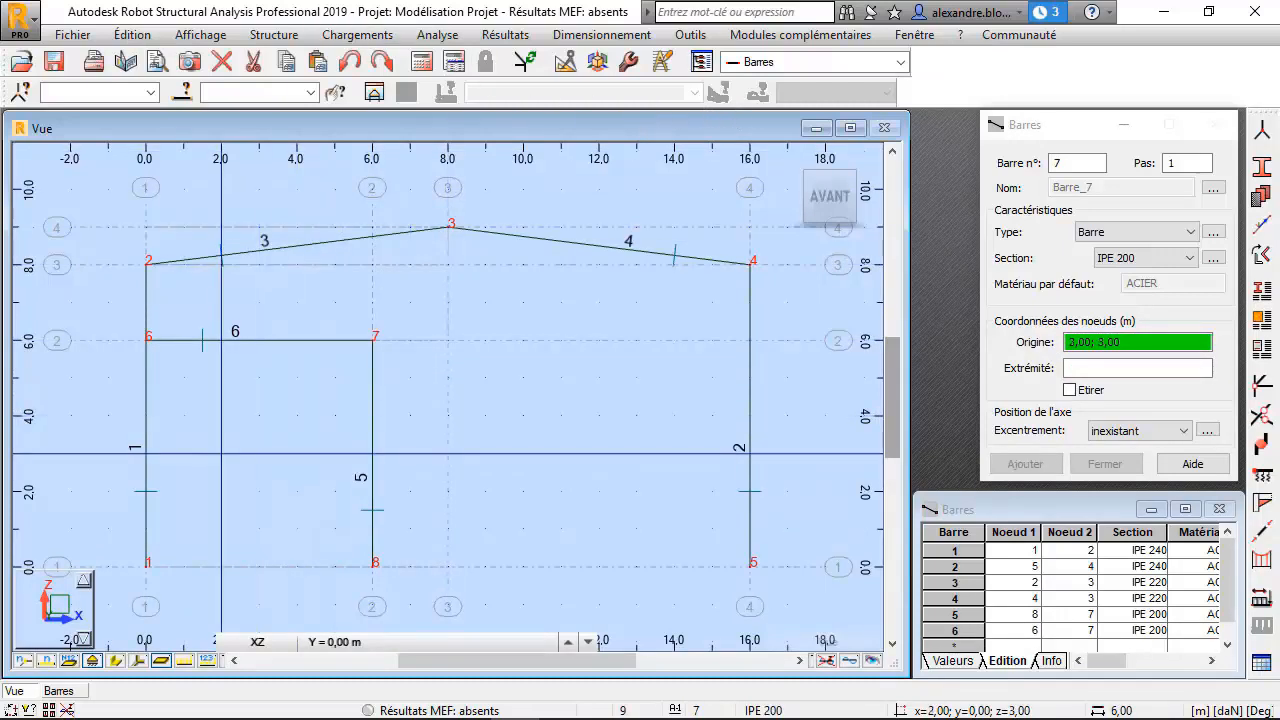
- Display the section shapes and apply the Jarret_0.1x1 haunch to rafters 3 and 4 at their eaves ends
{"action": "left_click", "coordinate": [116, 661]}
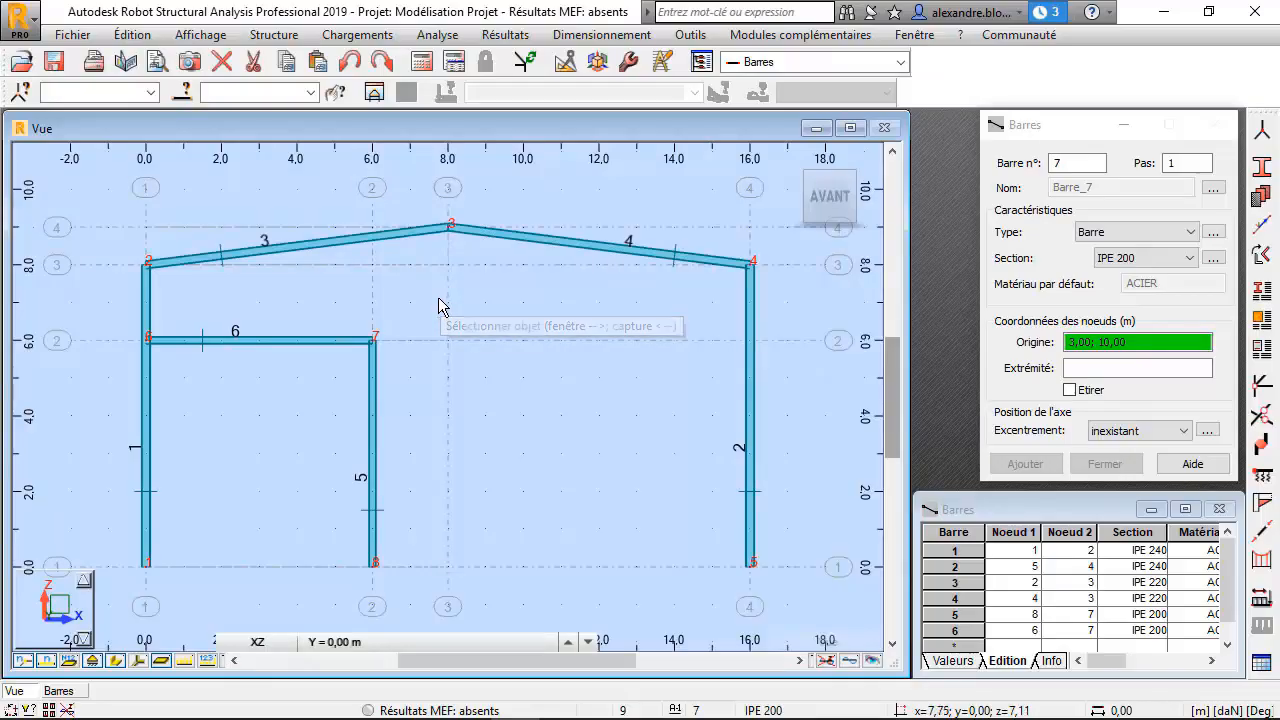
{"action": "left_click", "coordinate": [286, 36]}
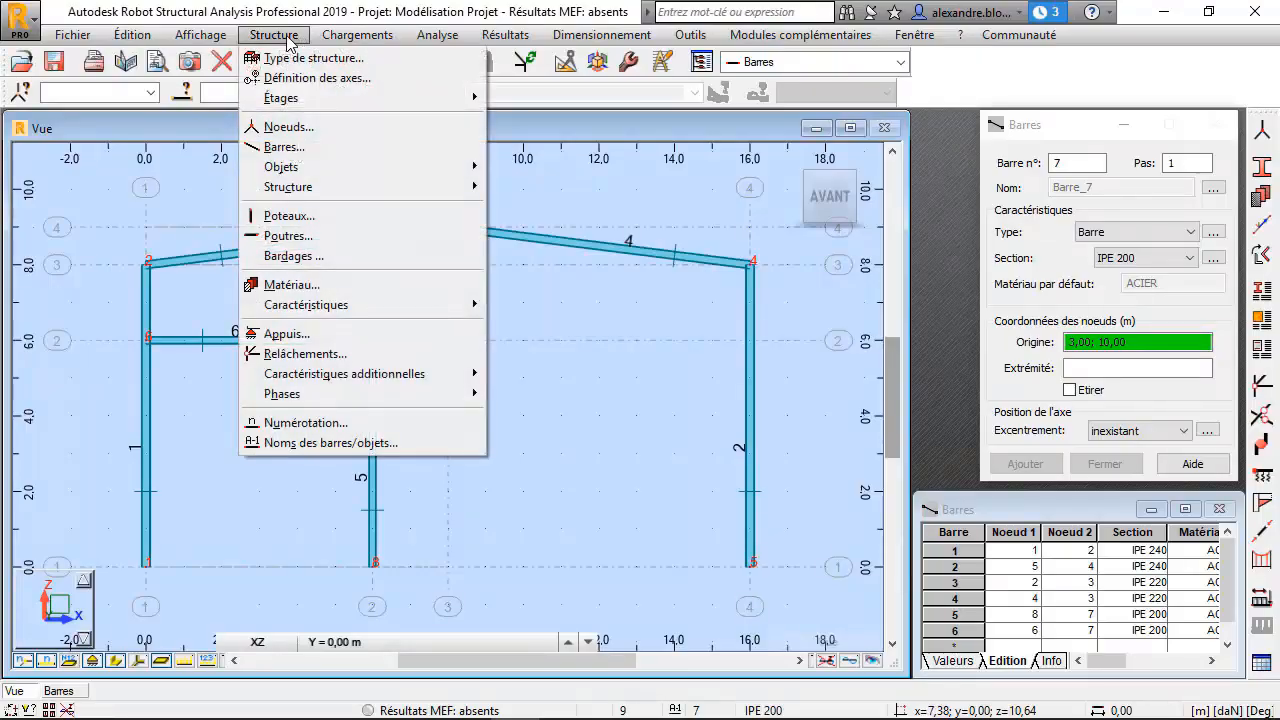
{"action": "mouse_move", "coordinate": [322, 376]}
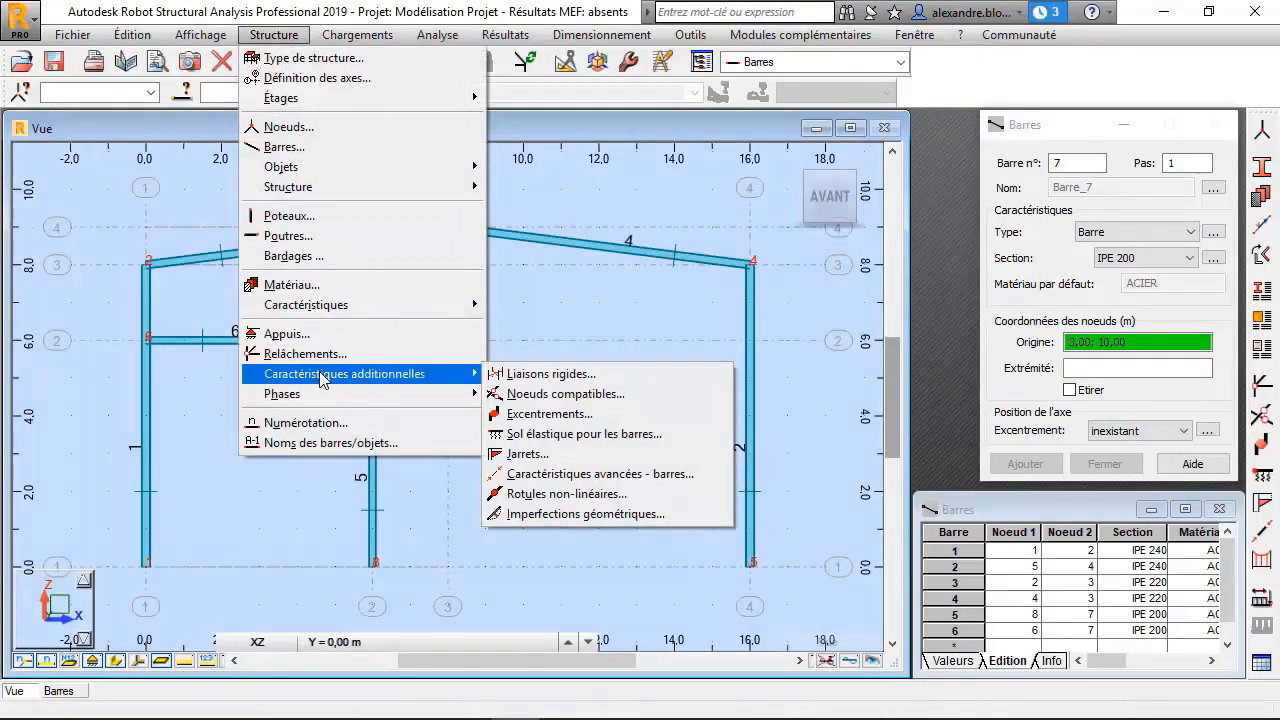
{"action": "left_click", "coordinate": [535, 454]}
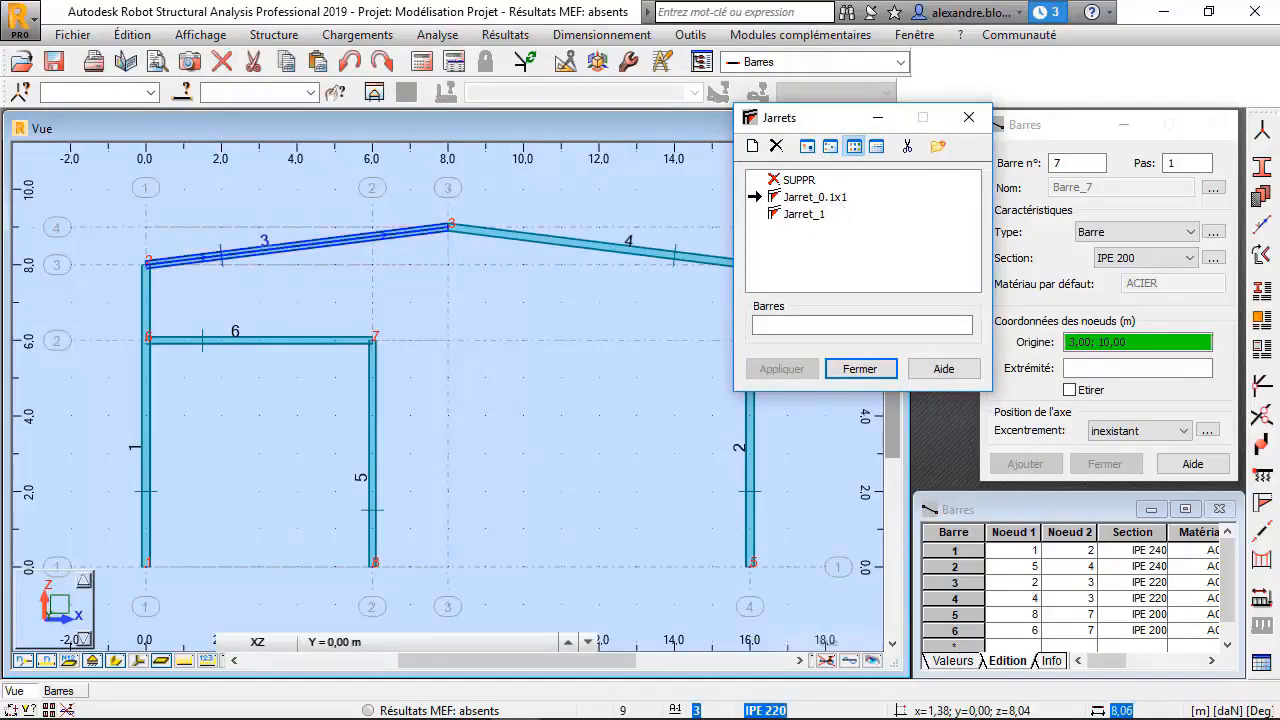
{"action": "left_click", "coordinate": [175, 262]}
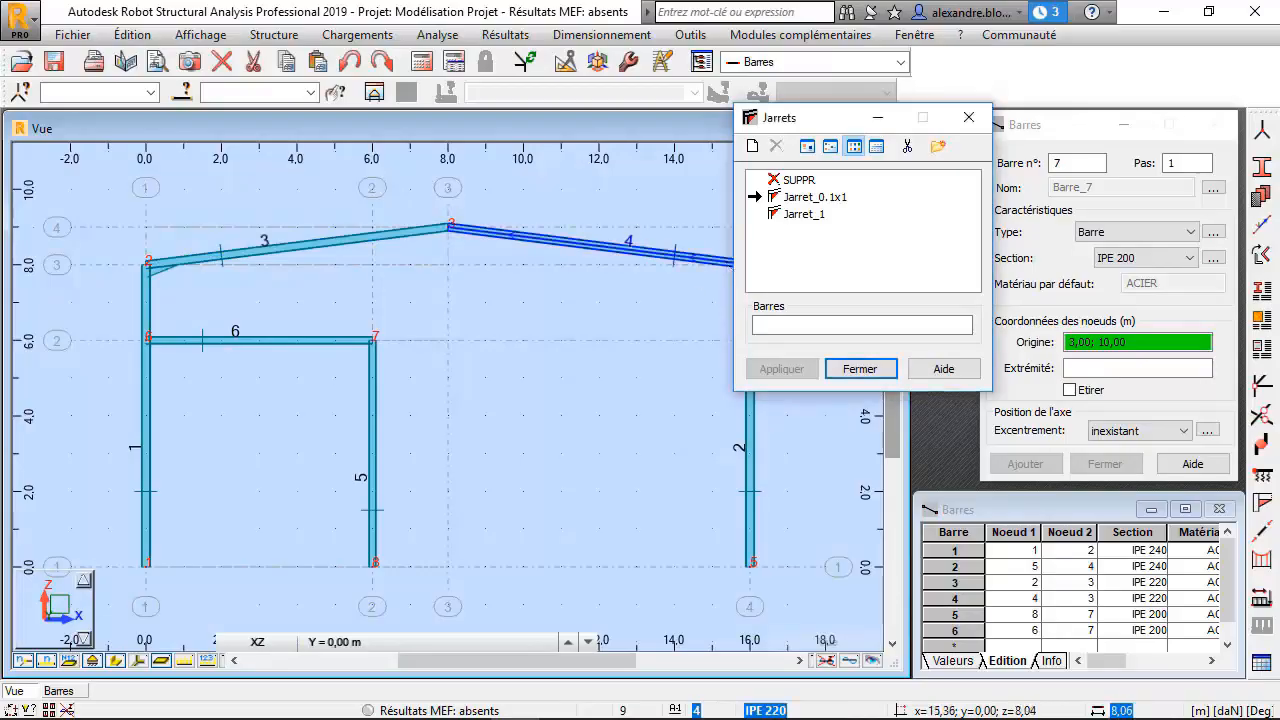
{"action": "left_click_drag", "start_coordinate": [812, 123], "coordinate": [947, 166]}
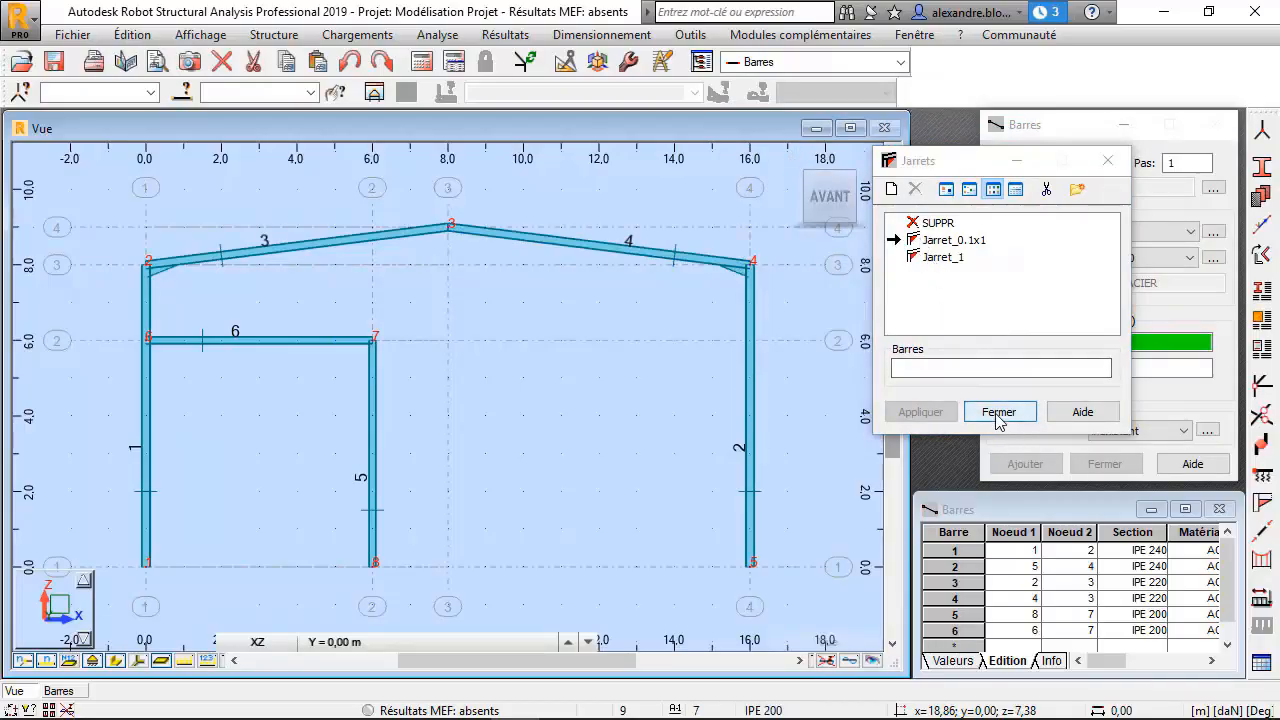
- Apply the Jarret_1 haunch to rafter 4 at node 4
{"action": "left_click", "coordinate": [943, 259]}
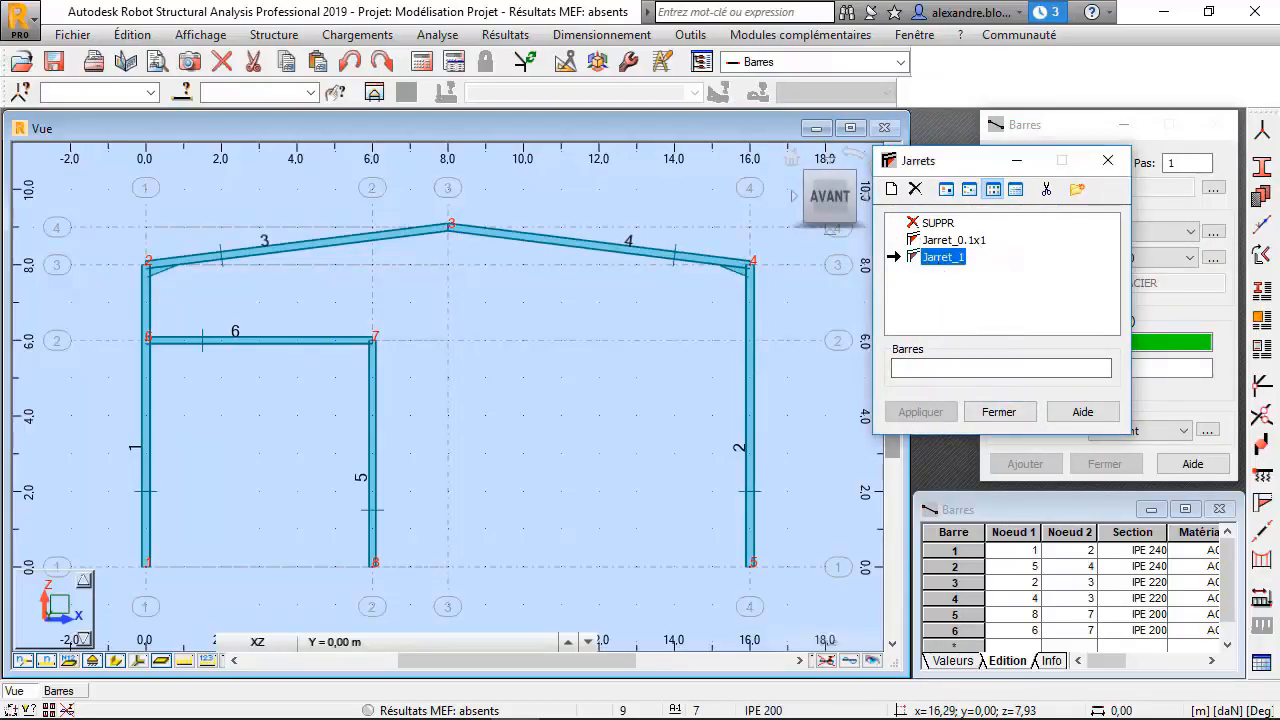
{"action": "left_click", "coordinate": [740, 269]}
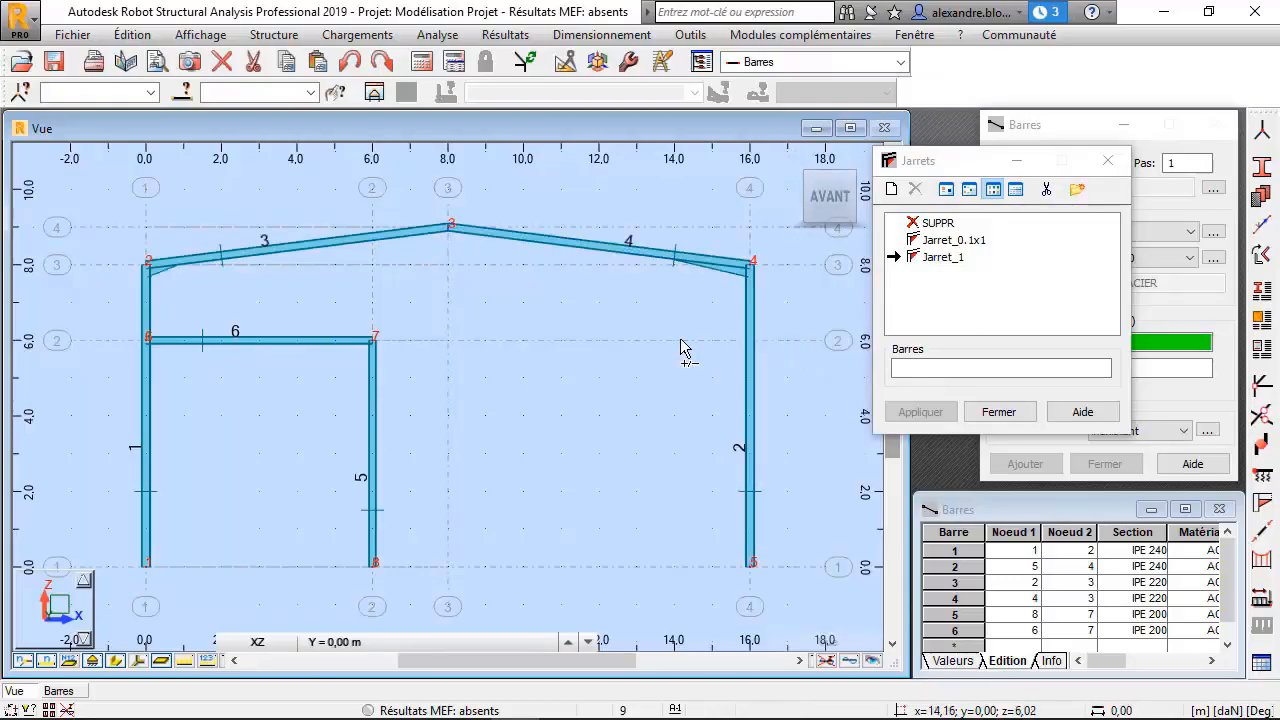
- Reapply the Jarret_0.1x1 haunch to the eaves ends of both rafters and close the haunch definition
{"action": "left_click", "coordinate": [950, 240]}
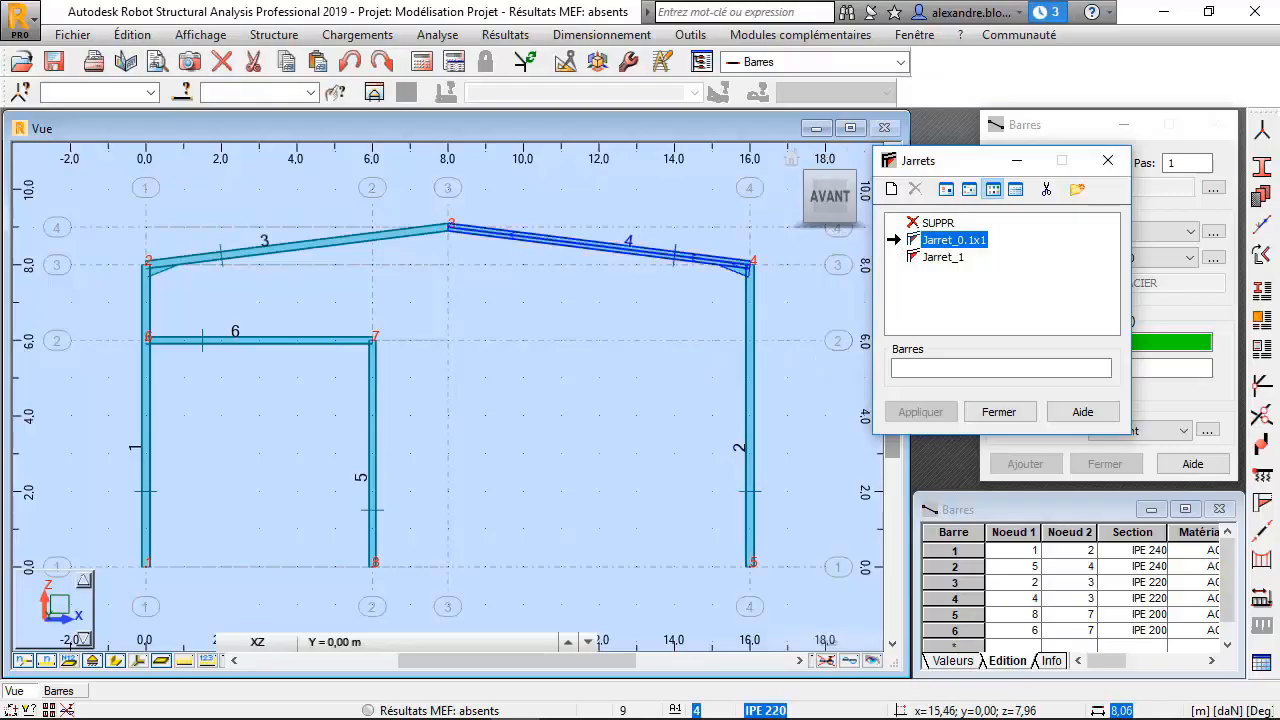
{"action": "left_click", "coordinate": [180, 264]}
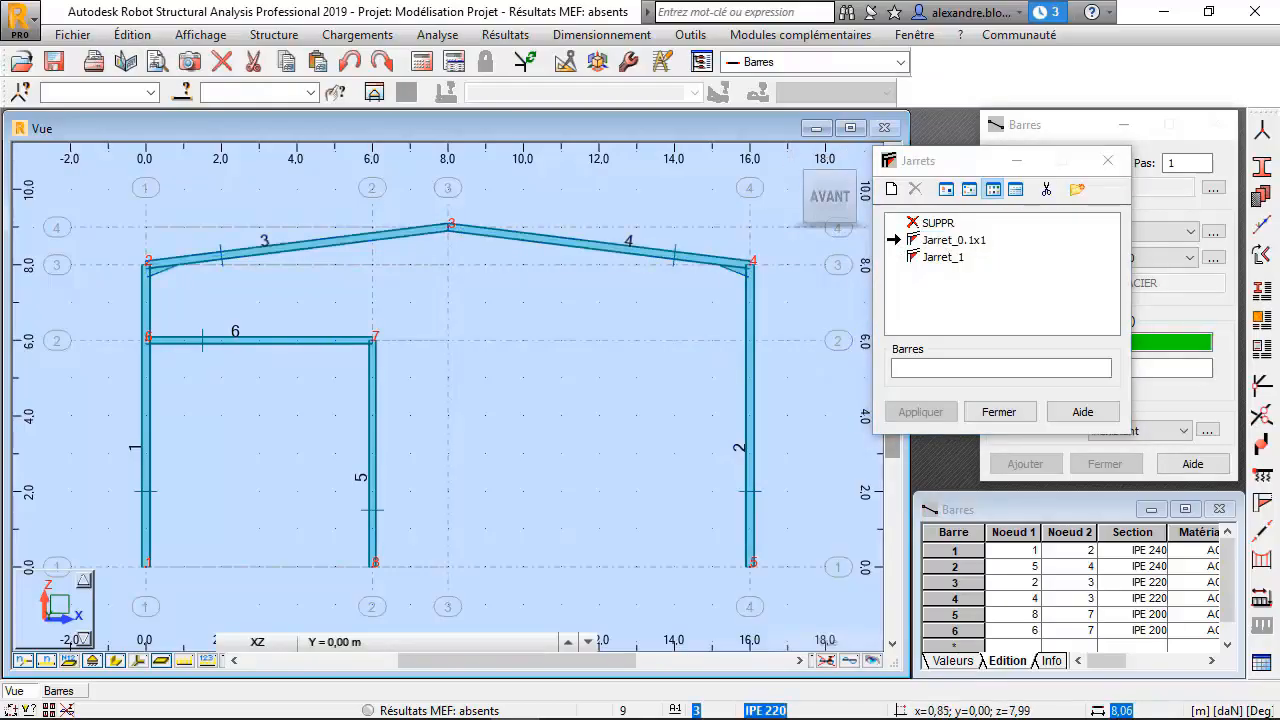
{"action": "left_click", "coordinate": [1000, 412]}
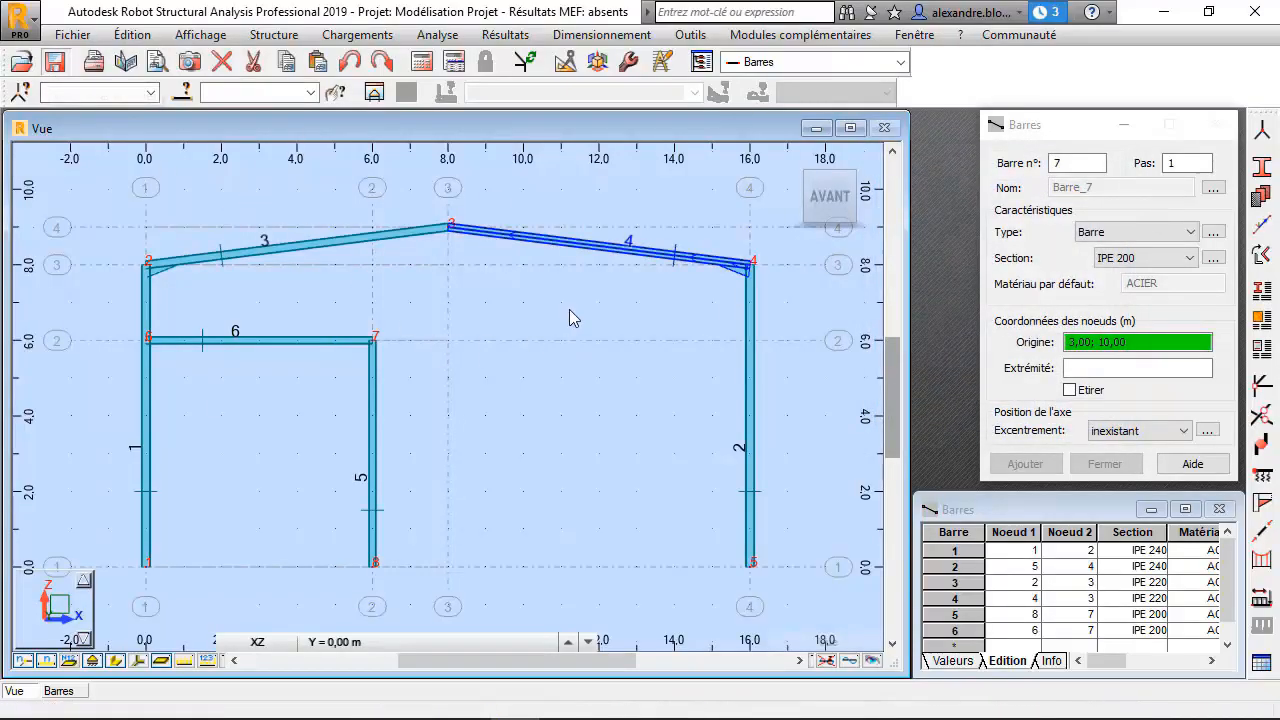
- Display the Sections et matériaux layout to review the defined profiles and their assigned materials
{"action": "left_click", "coordinate": [900, 62]}
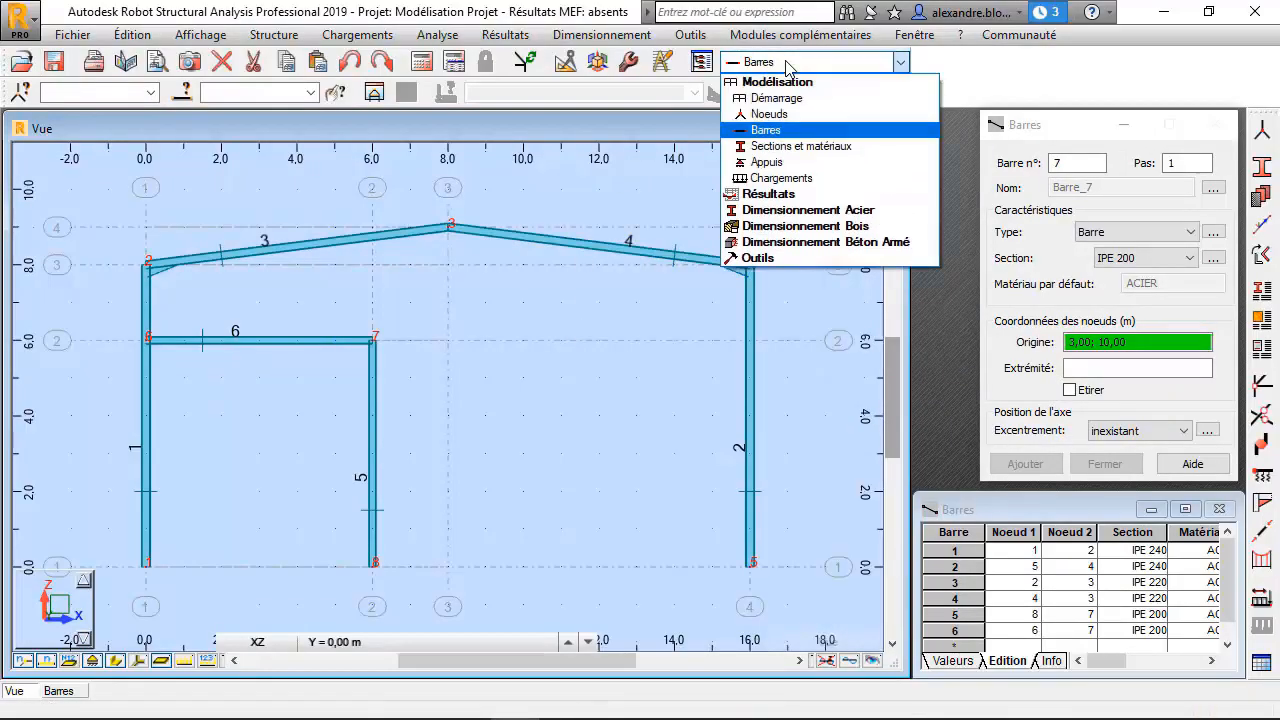
{"action": "left_click", "coordinate": [786, 147]}
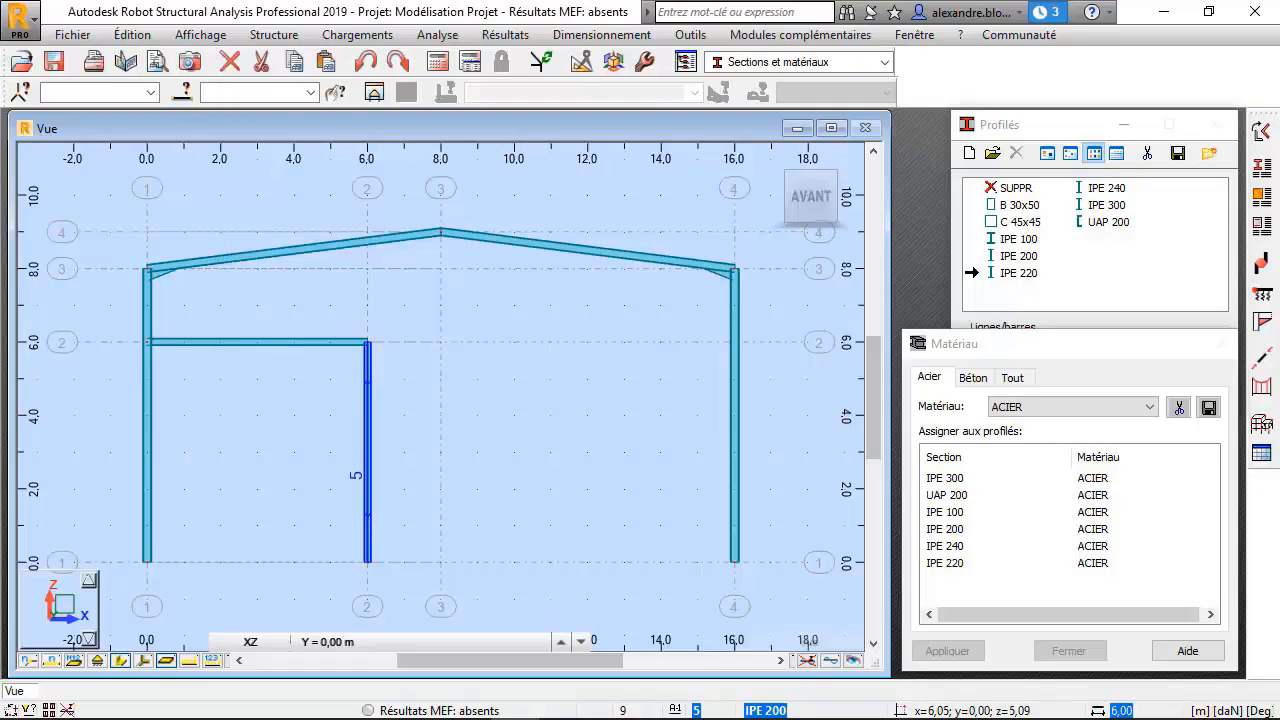
- In the Appuis layout, assign Rotule supports to the column base nodes 1, 8 and 5, and save the project
{"action": "left_click", "coordinate": [838, 62]}
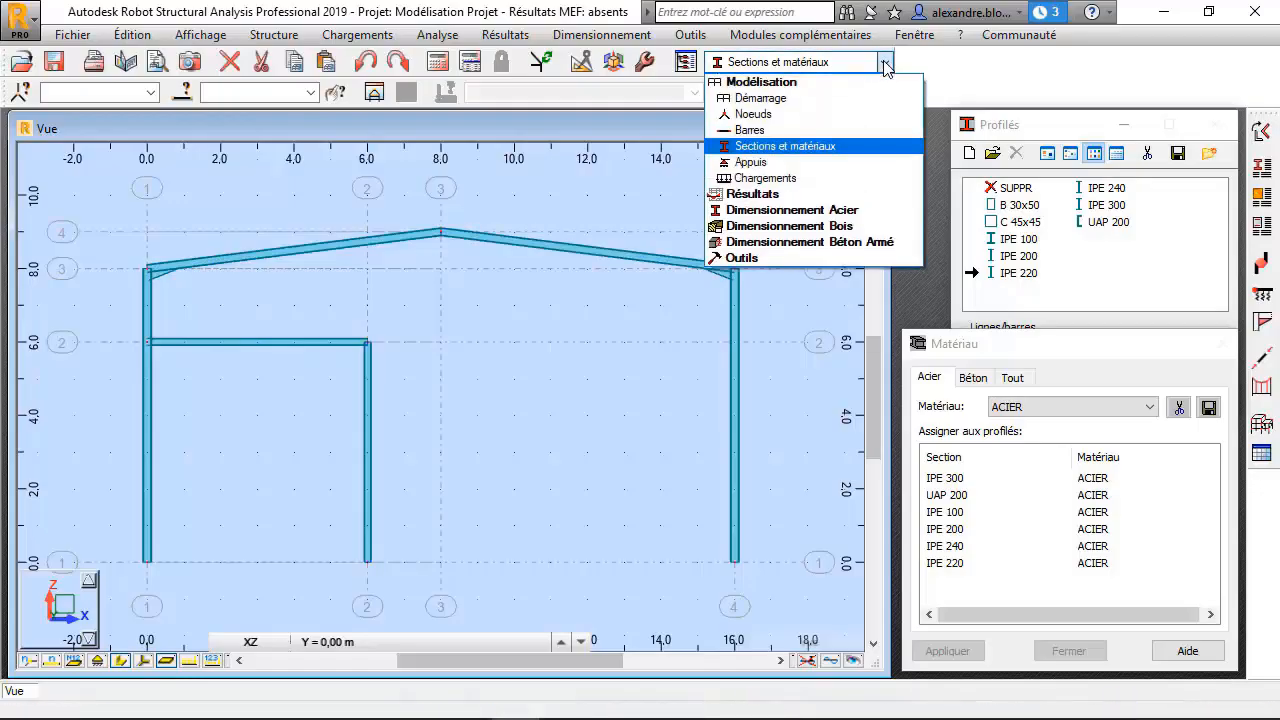
{"action": "left_click", "coordinate": [828, 163]}
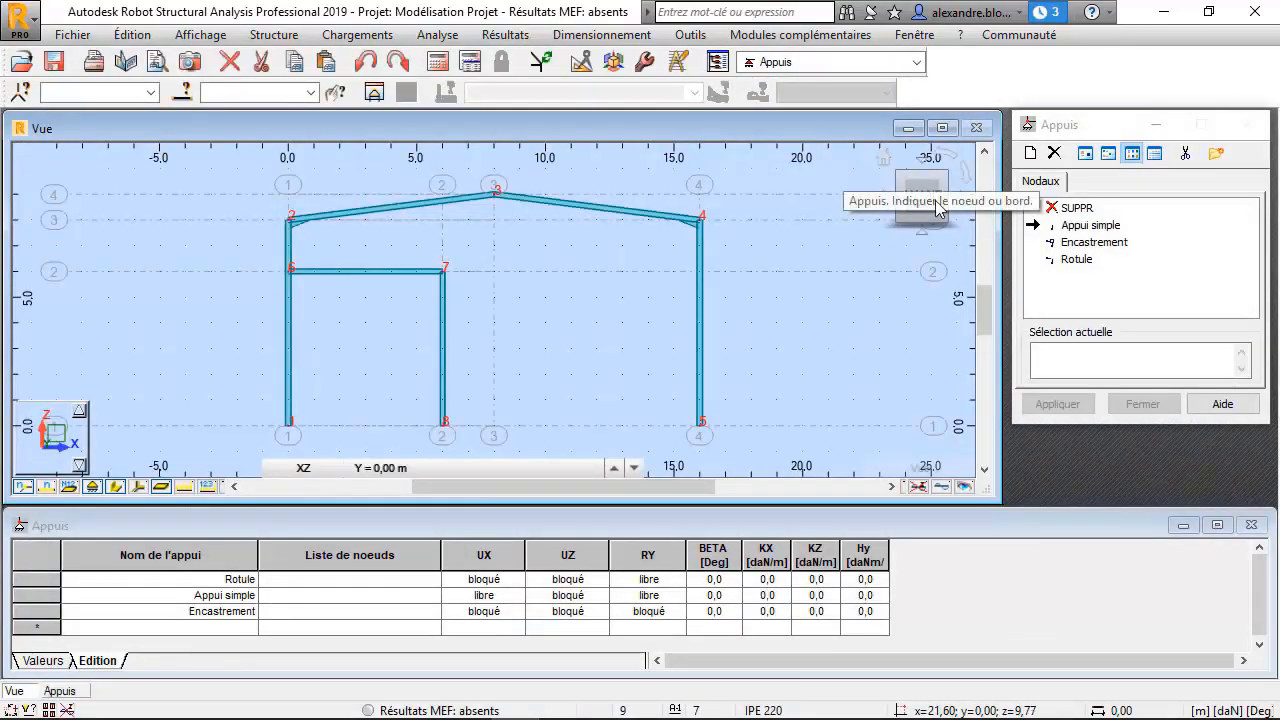
{"action": "left_click", "coordinate": [1076, 260]}
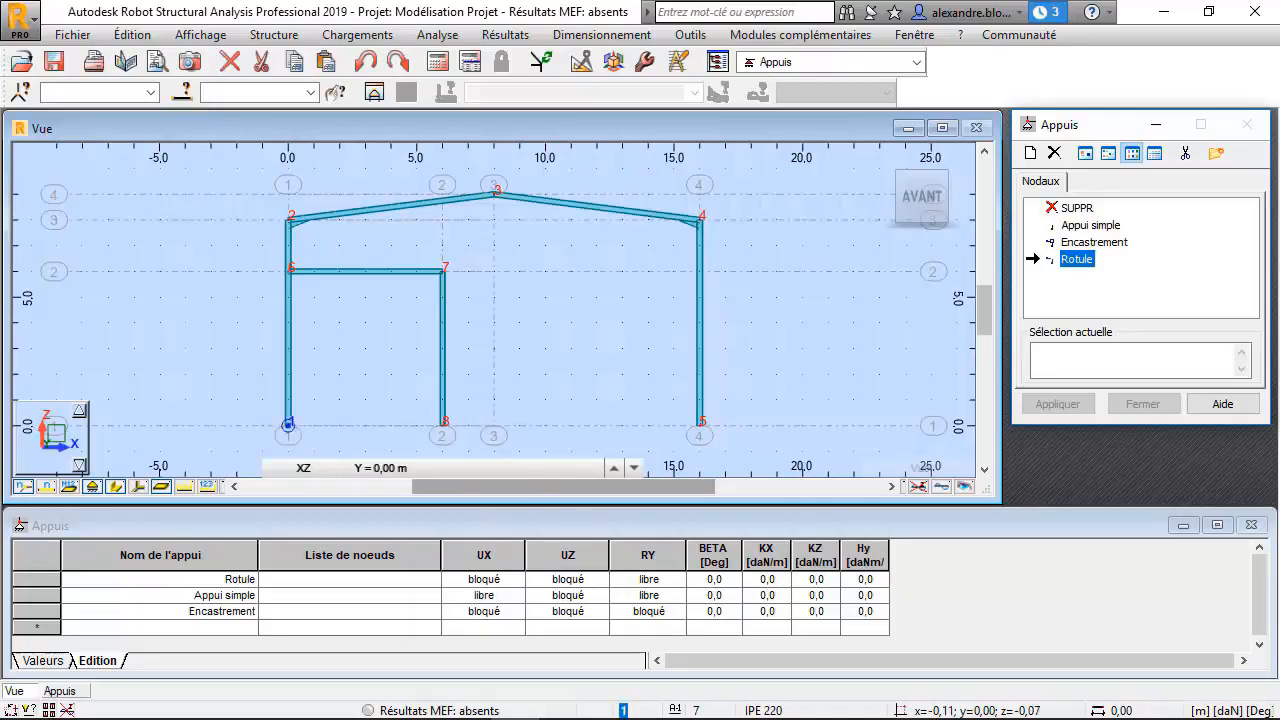
{"action": "left_click", "coordinate": [288, 424]}
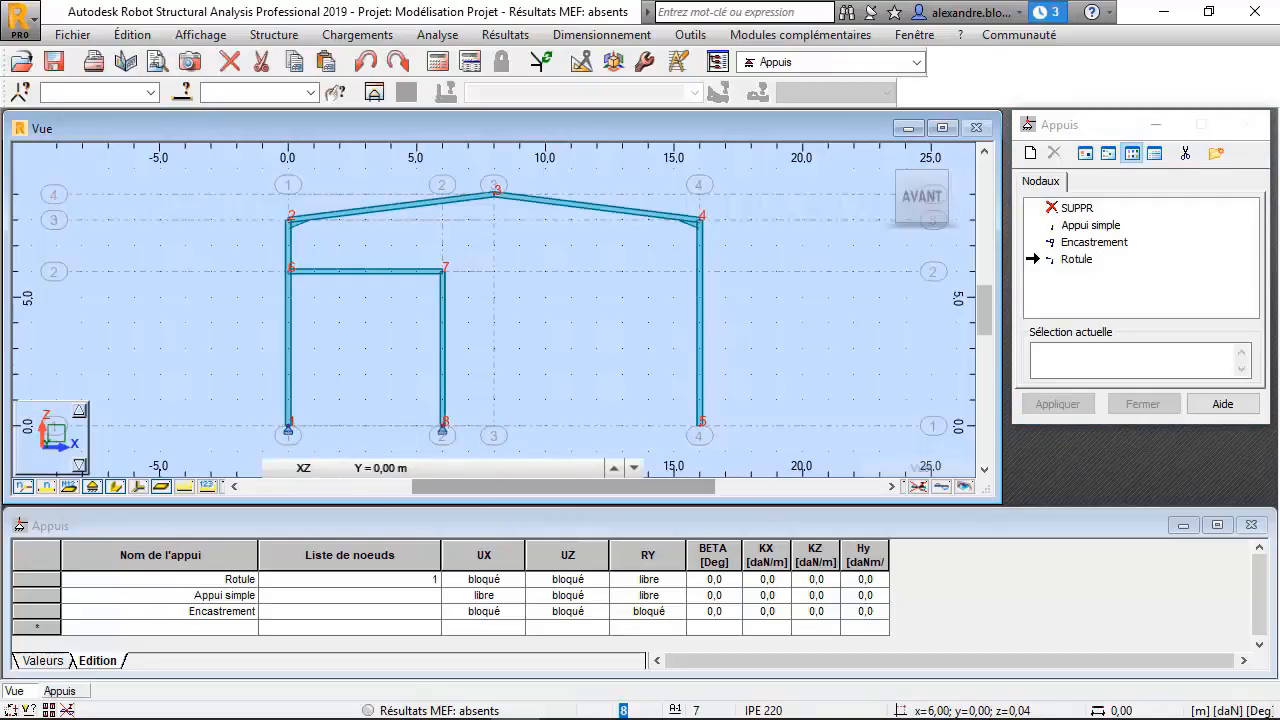
{"action": "left_click", "coordinate": [444, 424]}
{"action": "left_click", "coordinate": [700, 424]}
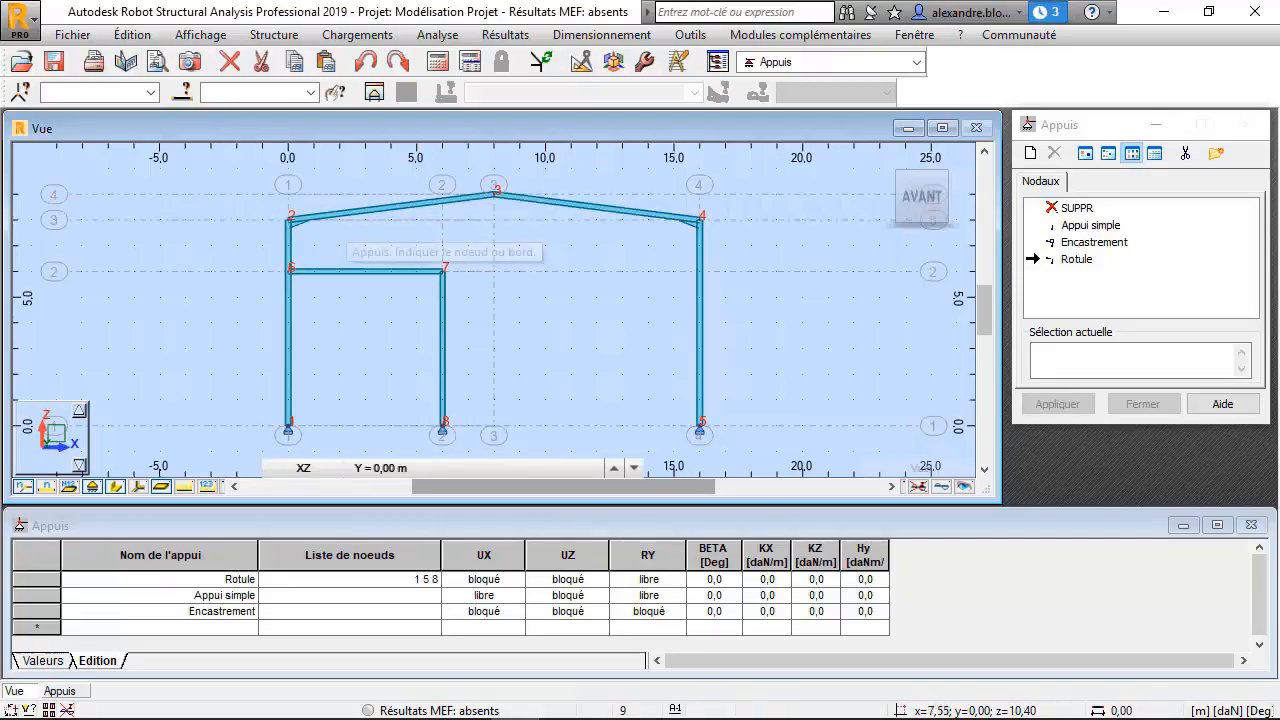
{"action": "left_click", "coordinate": [54, 62]}
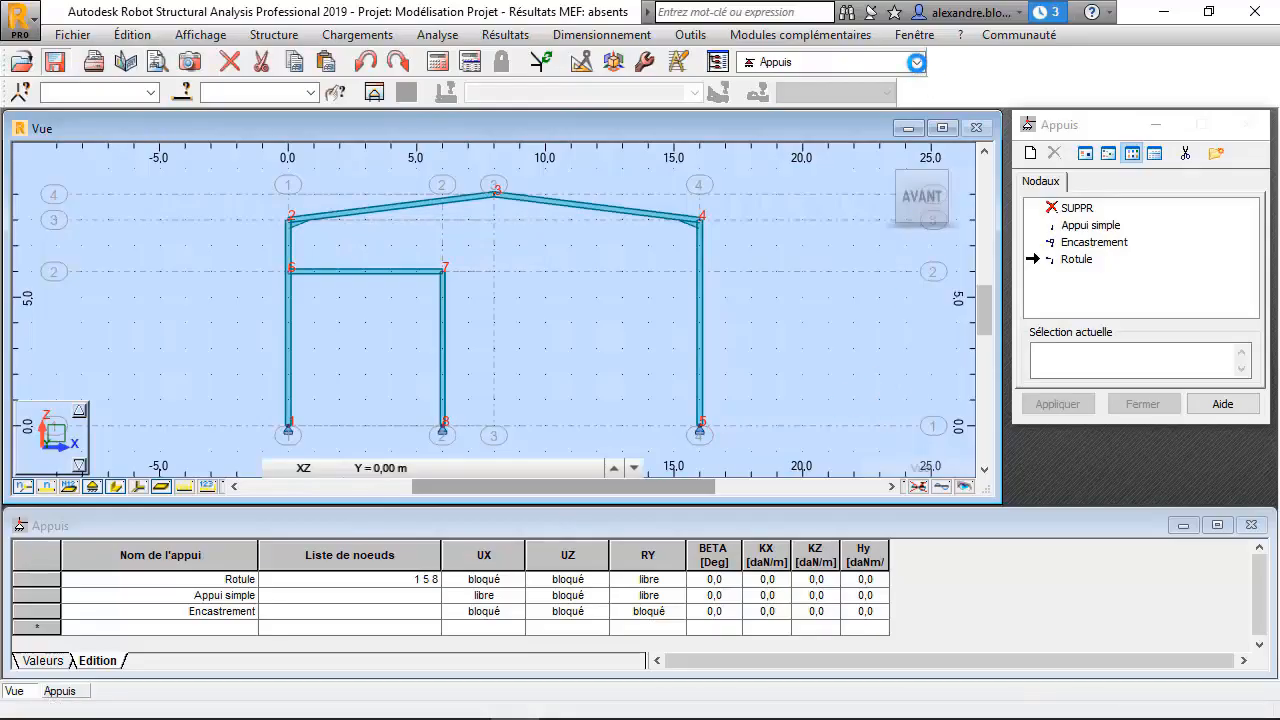
- In the Chargements layout, enlarge the loads table and add permanent load case number 1, PERM1
{"action": "left_click", "coordinate": [916, 62]}
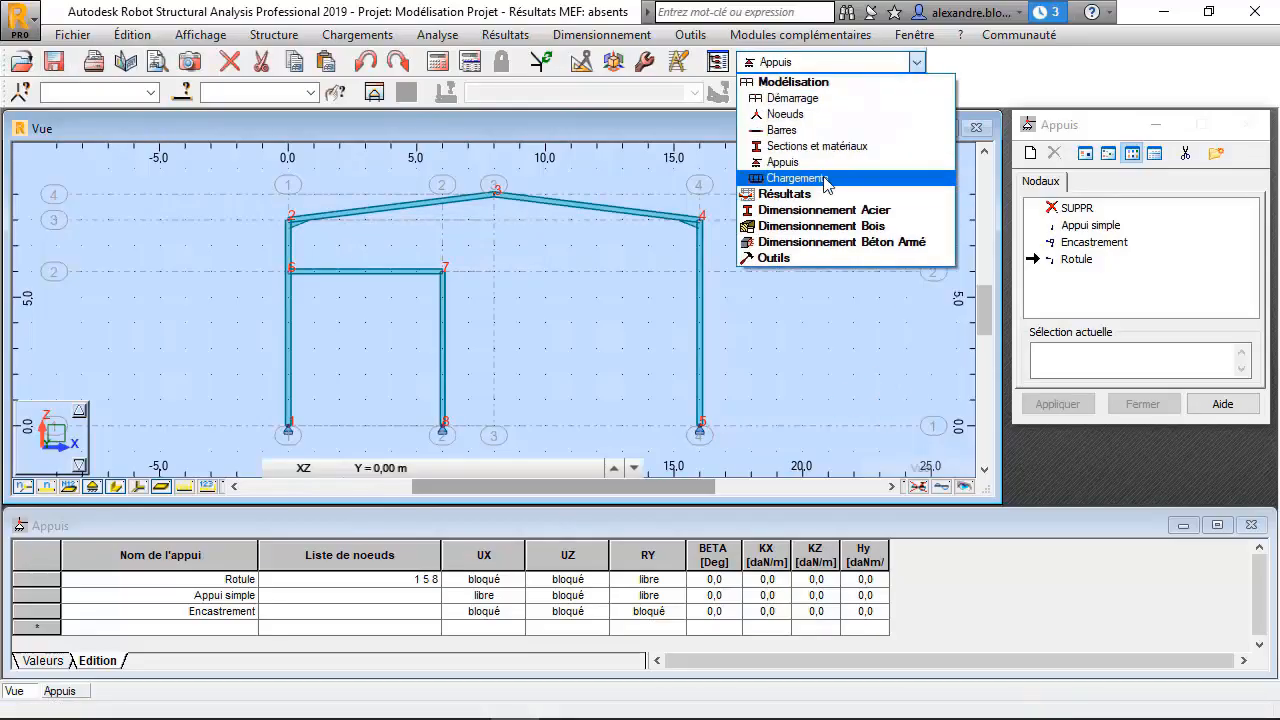
{"action": "left_click", "coordinate": [796, 178]}
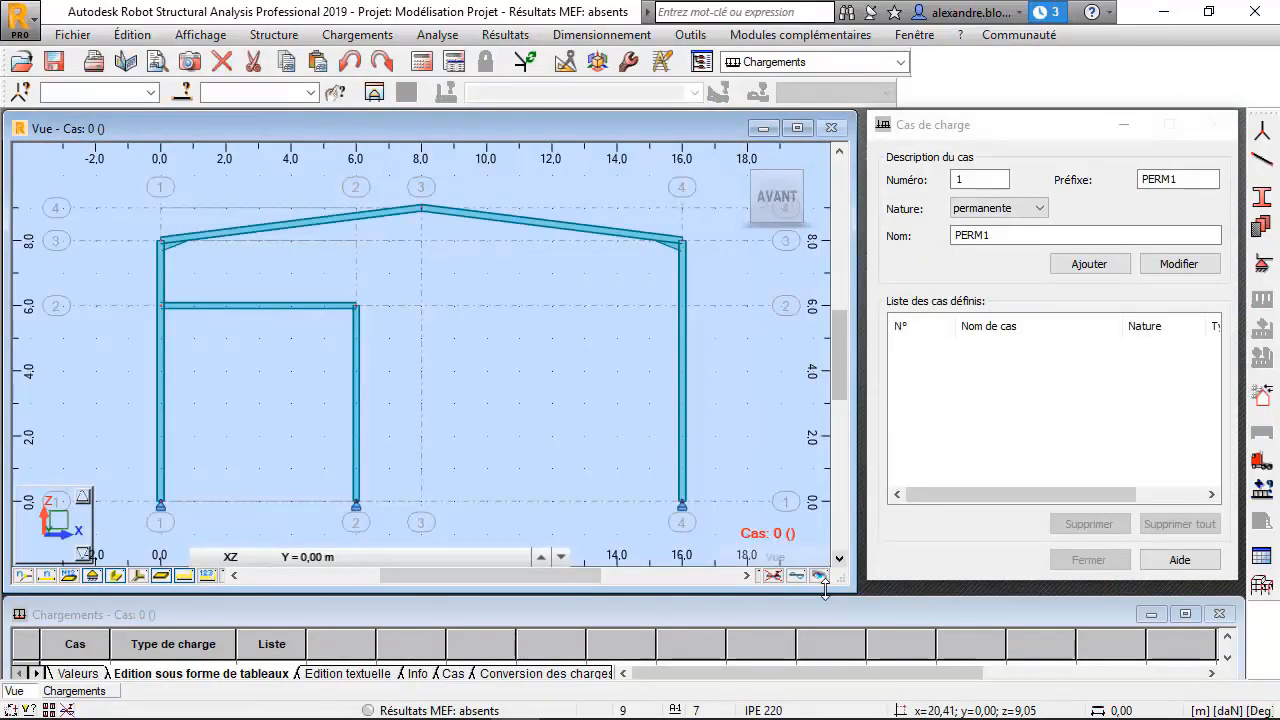
{"action": "left_click_drag", "start_coordinate": [823, 590], "coordinate": [812, 497]}
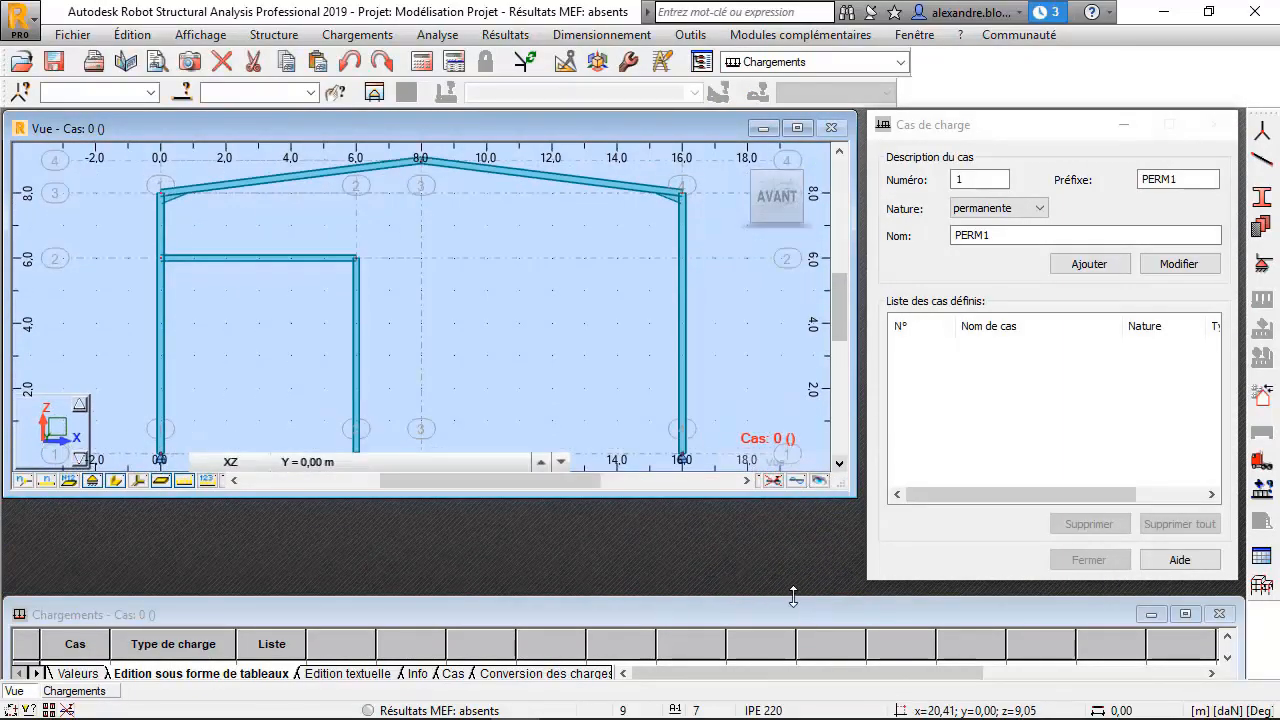
{"action": "left_click_drag", "start_coordinate": [793, 597], "coordinate": [779, 500]}
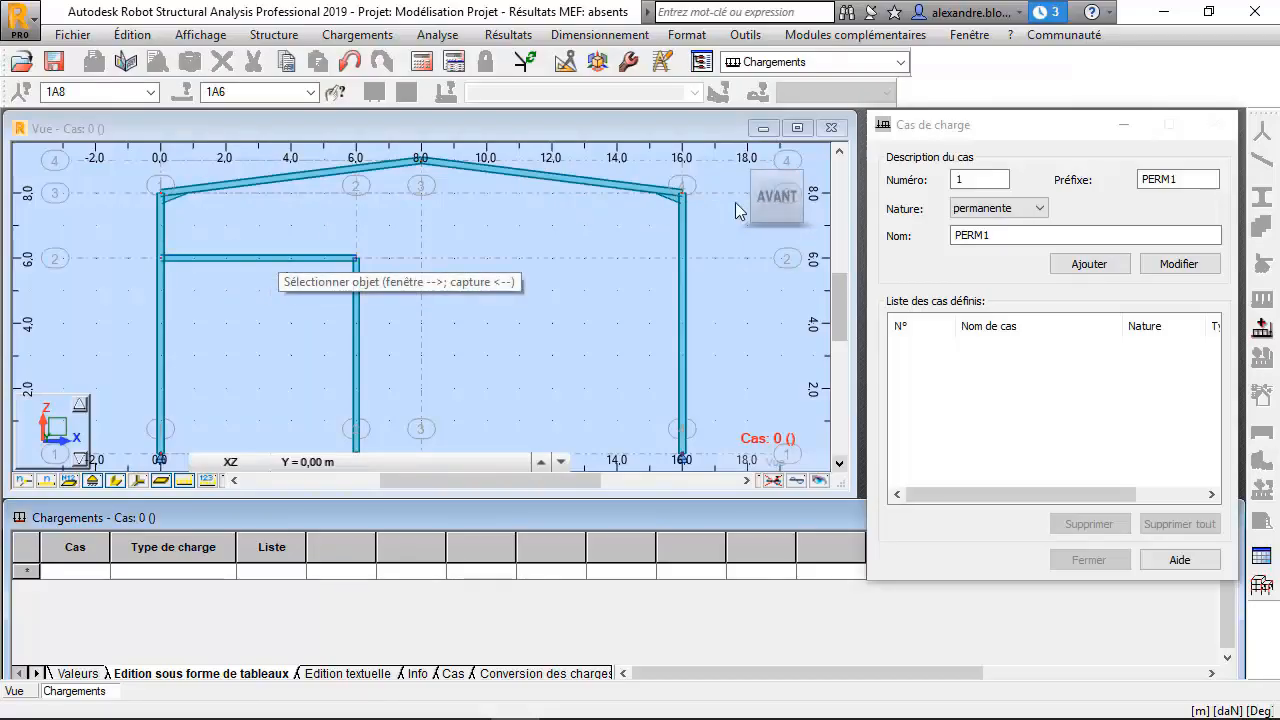
{"action": "left_click", "coordinate": [1089, 266]}
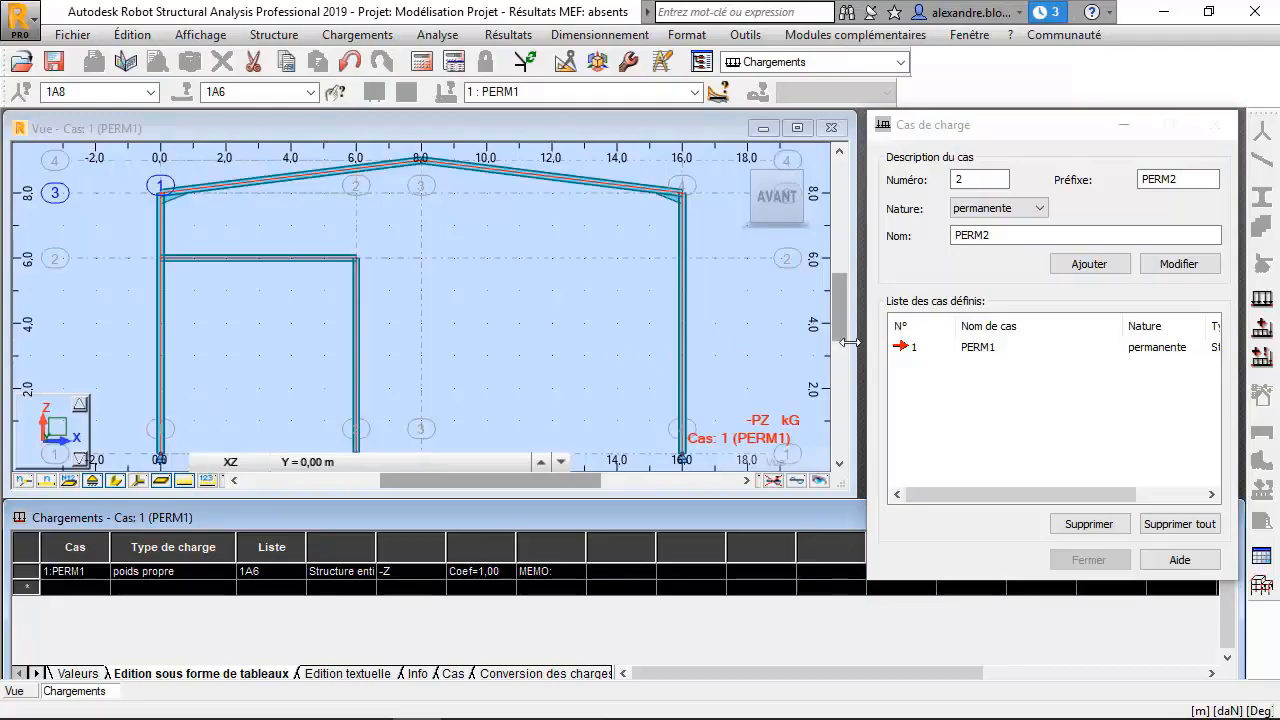
- Define a uniform bar load of 150 daN/m in global Z for case PERM1 and apply it to rafters 3 and 4
{"action": "left_click", "coordinate": [1262, 302]}
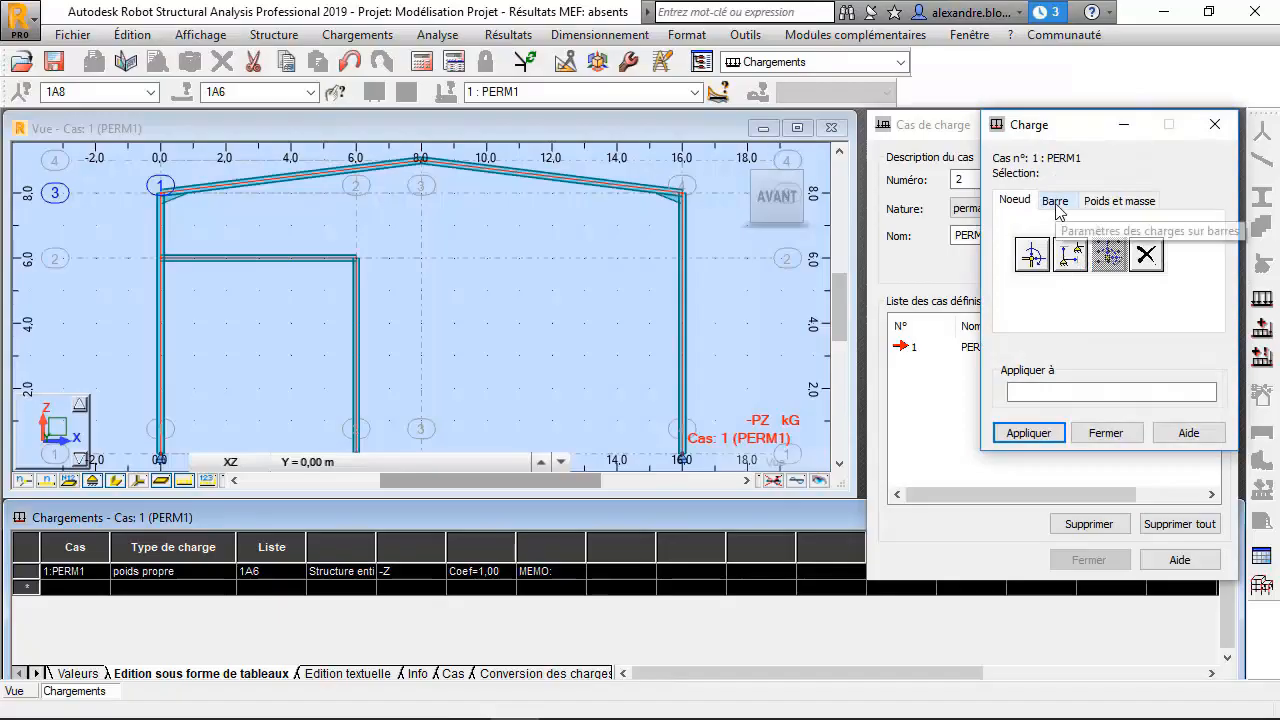
{"action": "left_click", "coordinate": [1057, 204]}
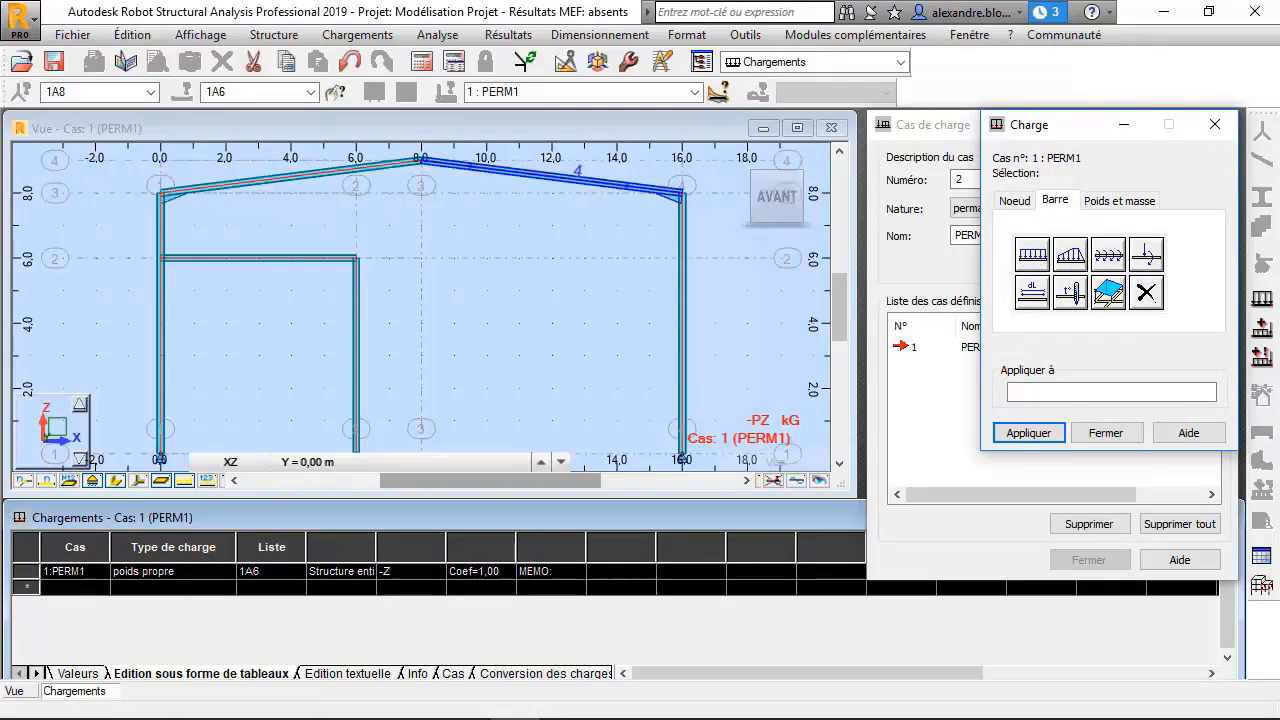
{"action": "middle_click_drag", "start_coordinate": [404, 249], "coordinate": [400, 298]}
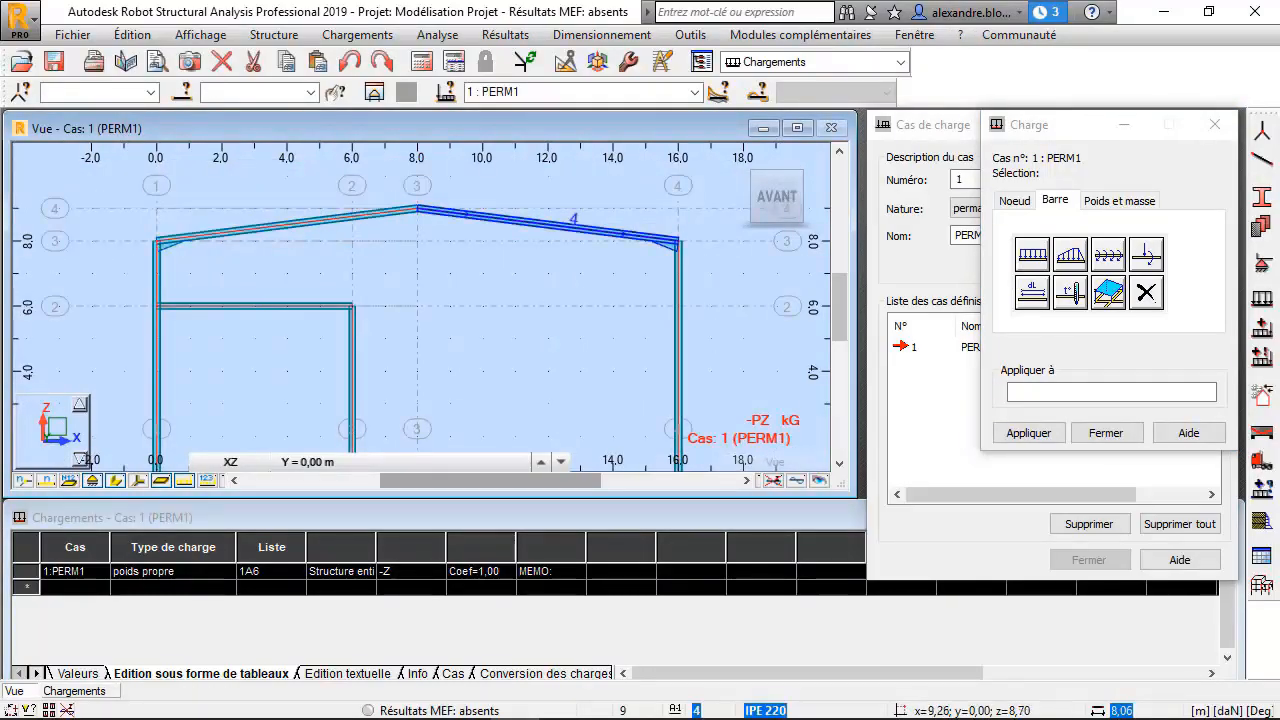
{"action": "left_click", "coordinate": [1045, 258]}
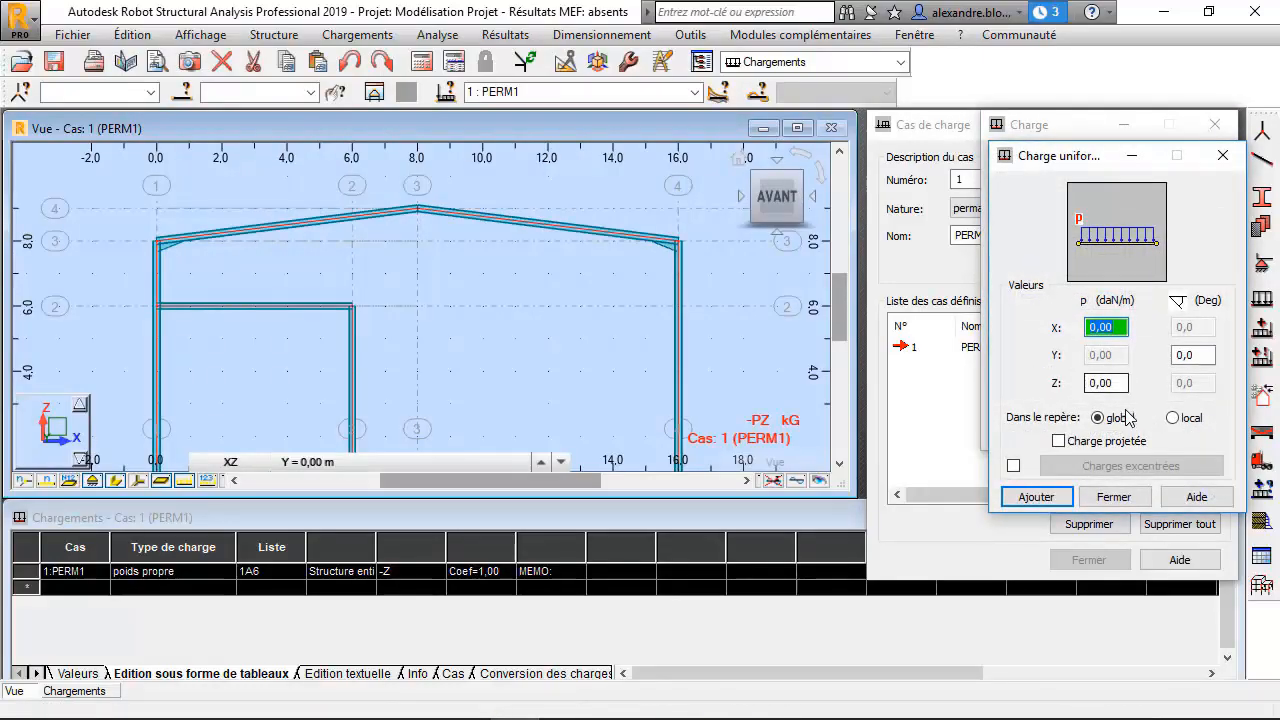
{"action": "left_click", "coordinate": [1119, 383]}
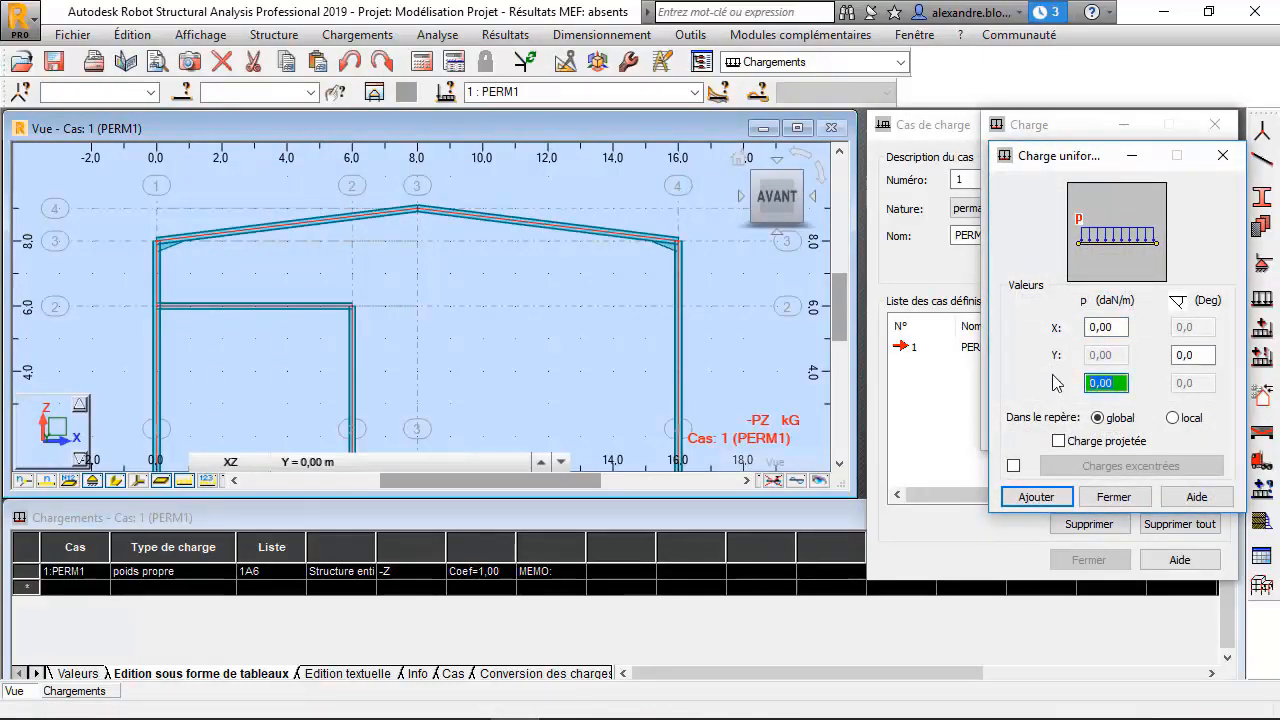
{"action": "type", "text": "150"}
{"action": "left_click", "coordinate": [1030, 496]}
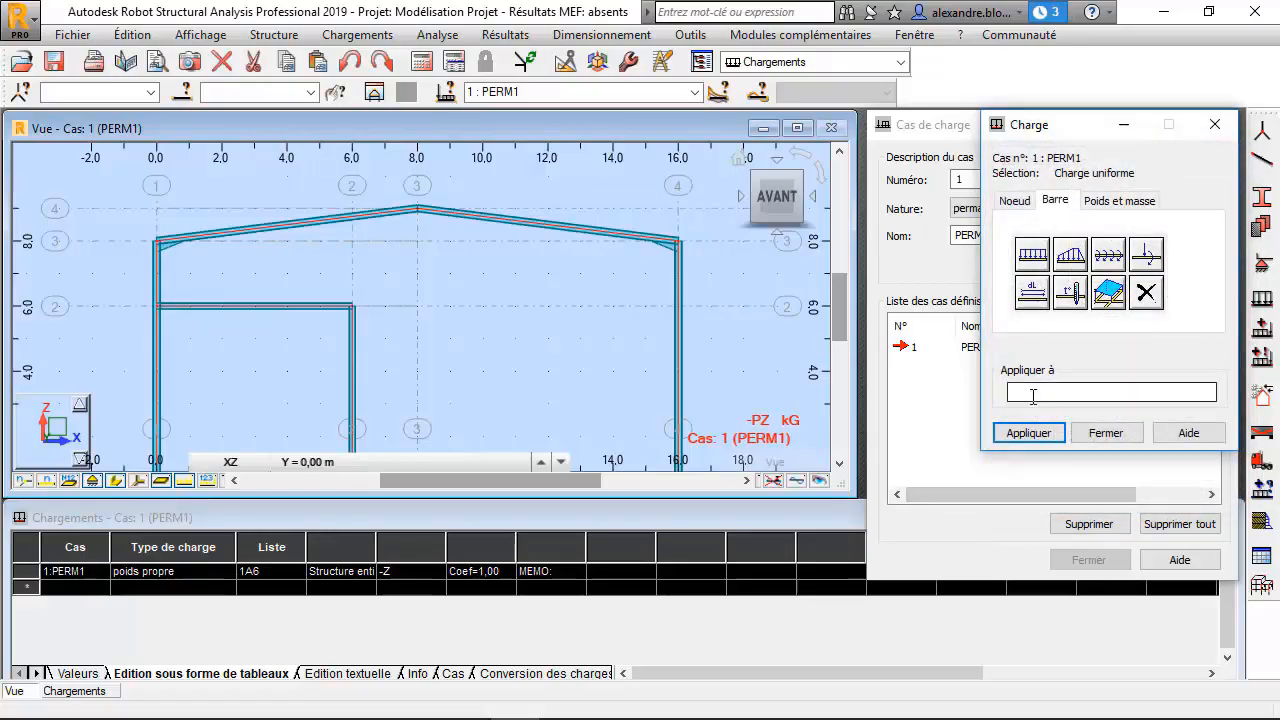
{"action": "left_click", "coordinate": [357, 222]}
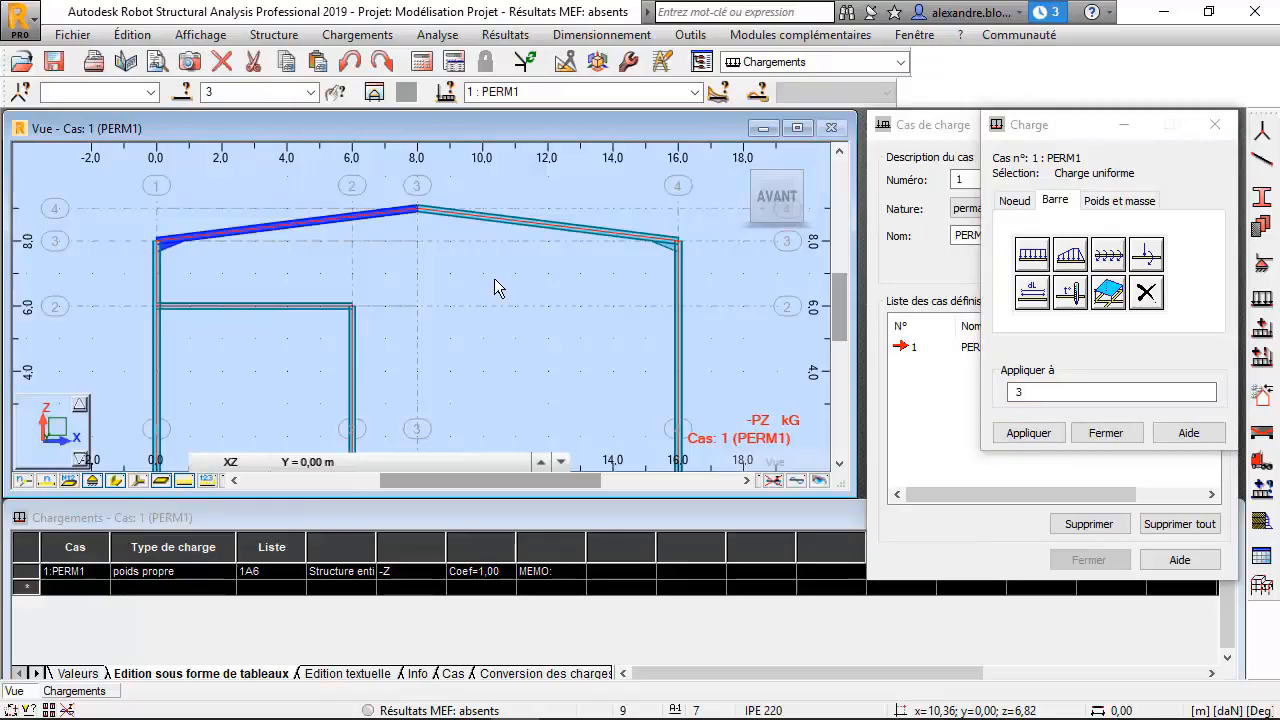
{"action": "left_click", "coordinate": [540, 232], "text": "ctrl"}
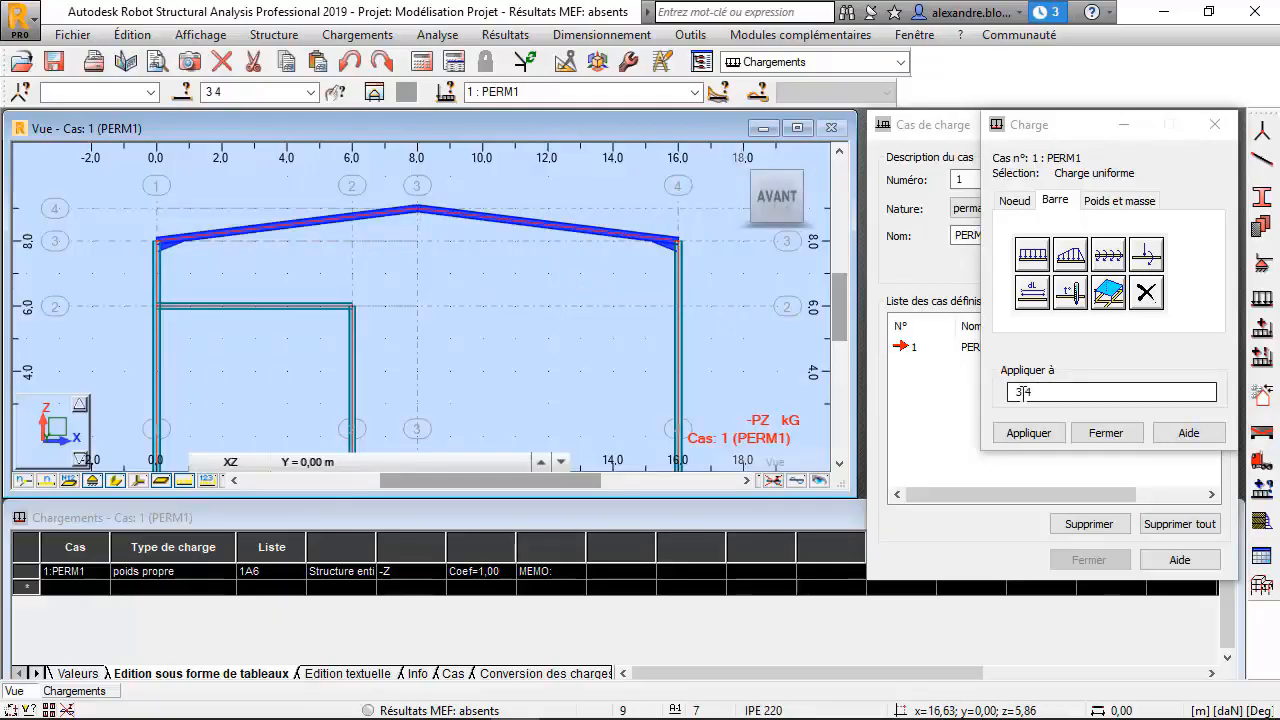
{"action": "left_click", "coordinate": [1030, 433]}
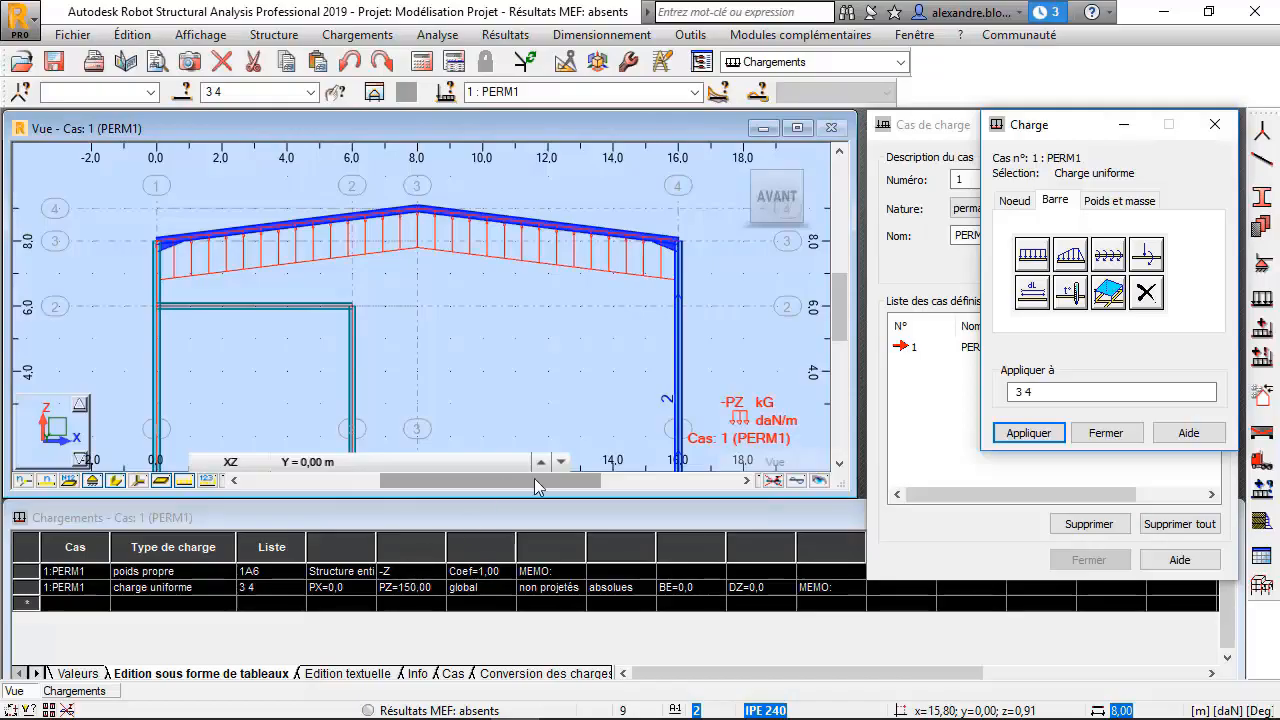
- Apply a second uniform load of 50 daN/m in global Z to rafters 3 and 4 in PERM1 and close the load definition
{"action": "left_click", "coordinate": [1036, 262]}
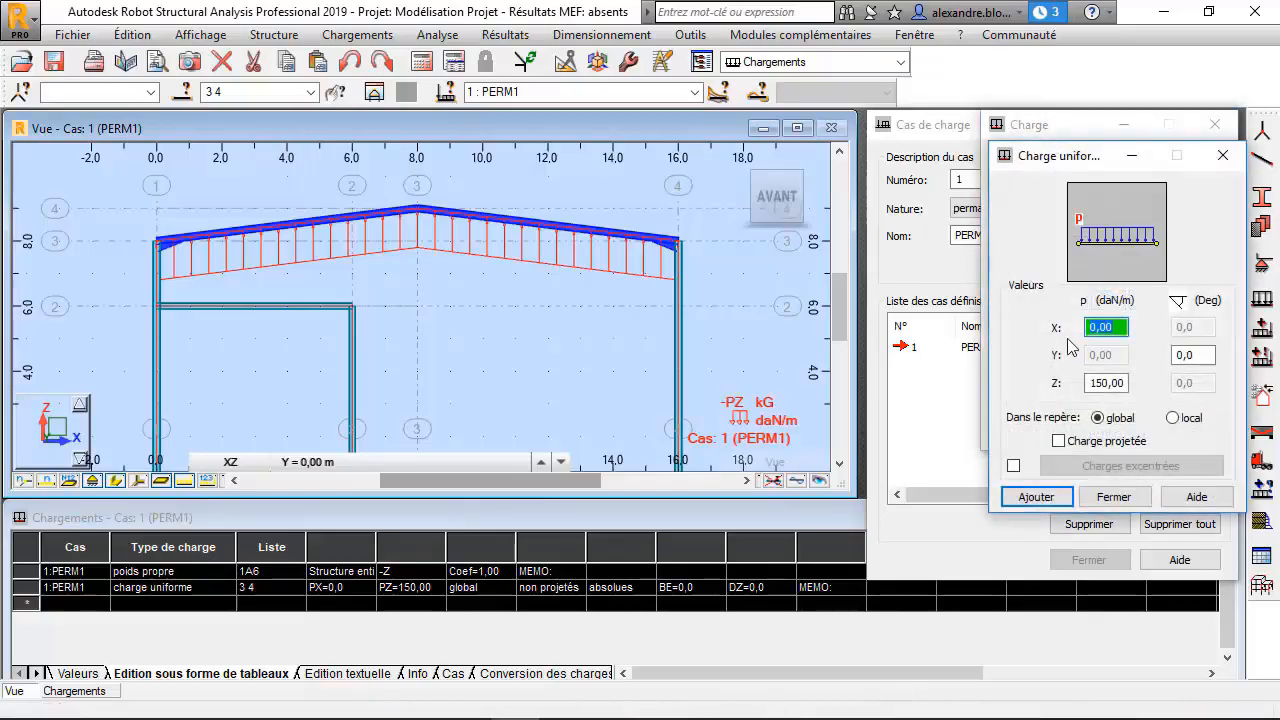
{"action": "double_click", "coordinate": [1110, 388]}
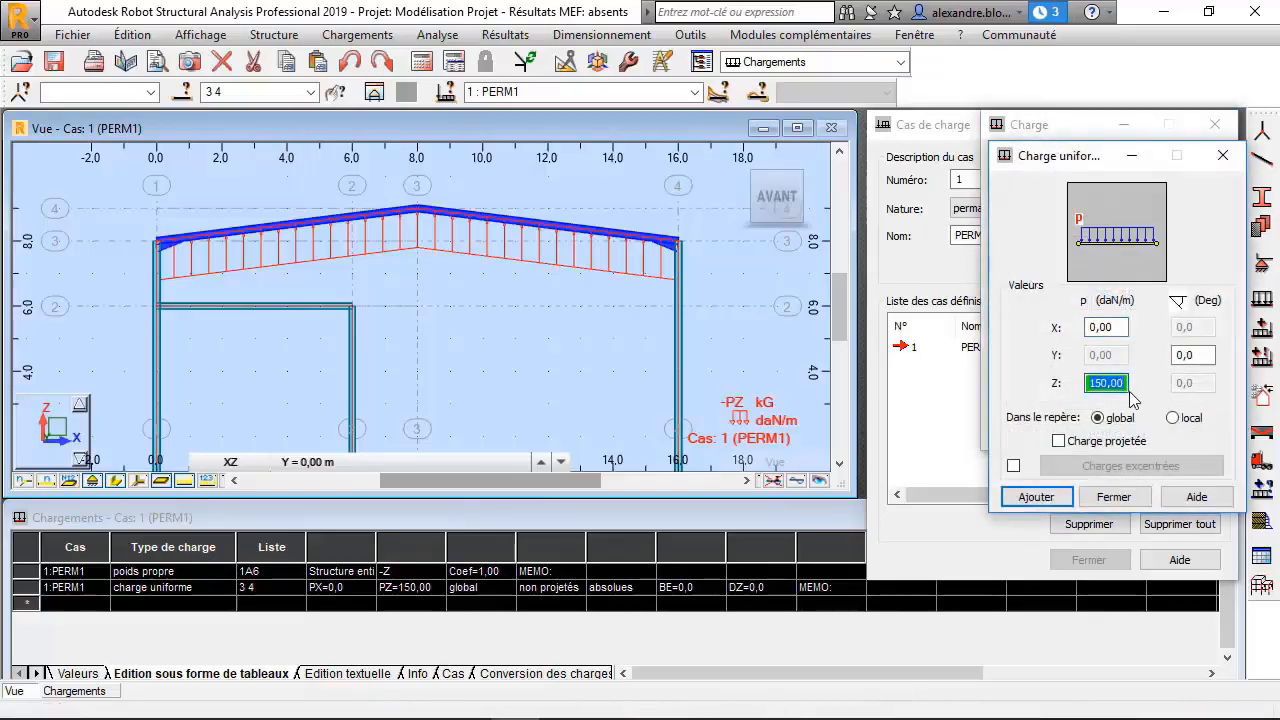
{"action": "type", "text": "50"}
{"action": "left_click", "coordinate": [1036, 497]}
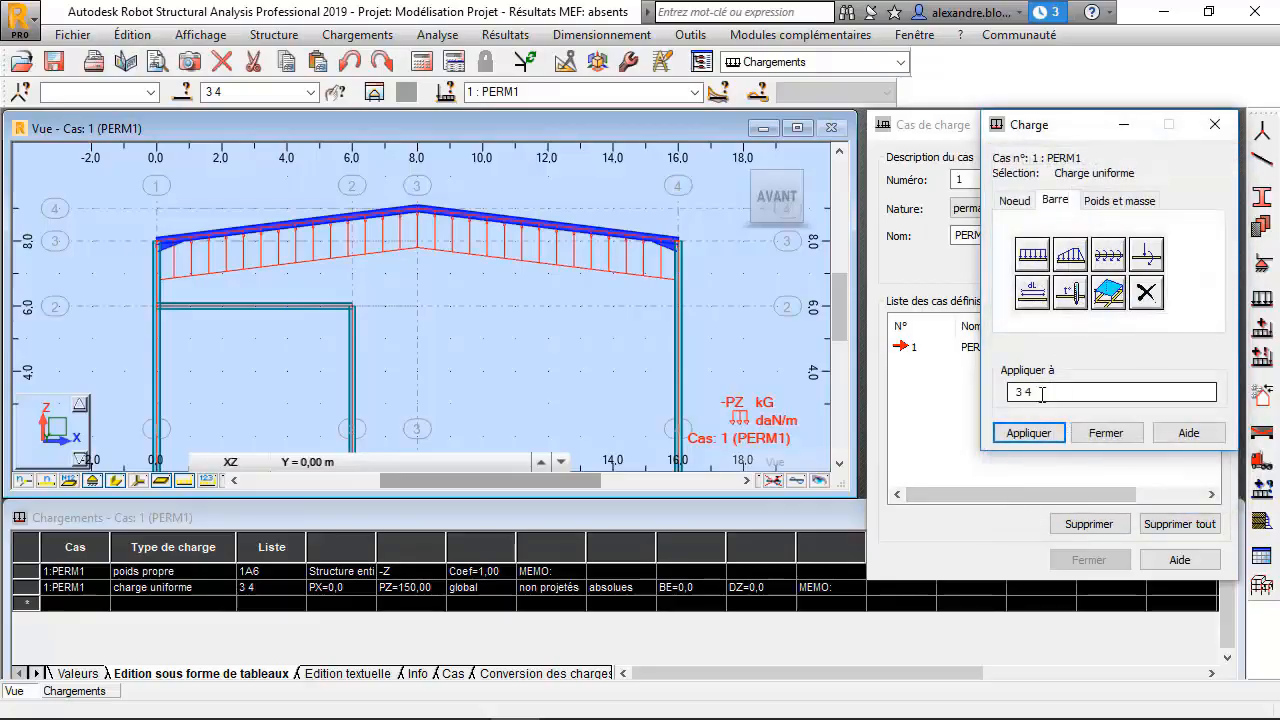
{"action": "left_click", "coordinate": [1030, 433]}
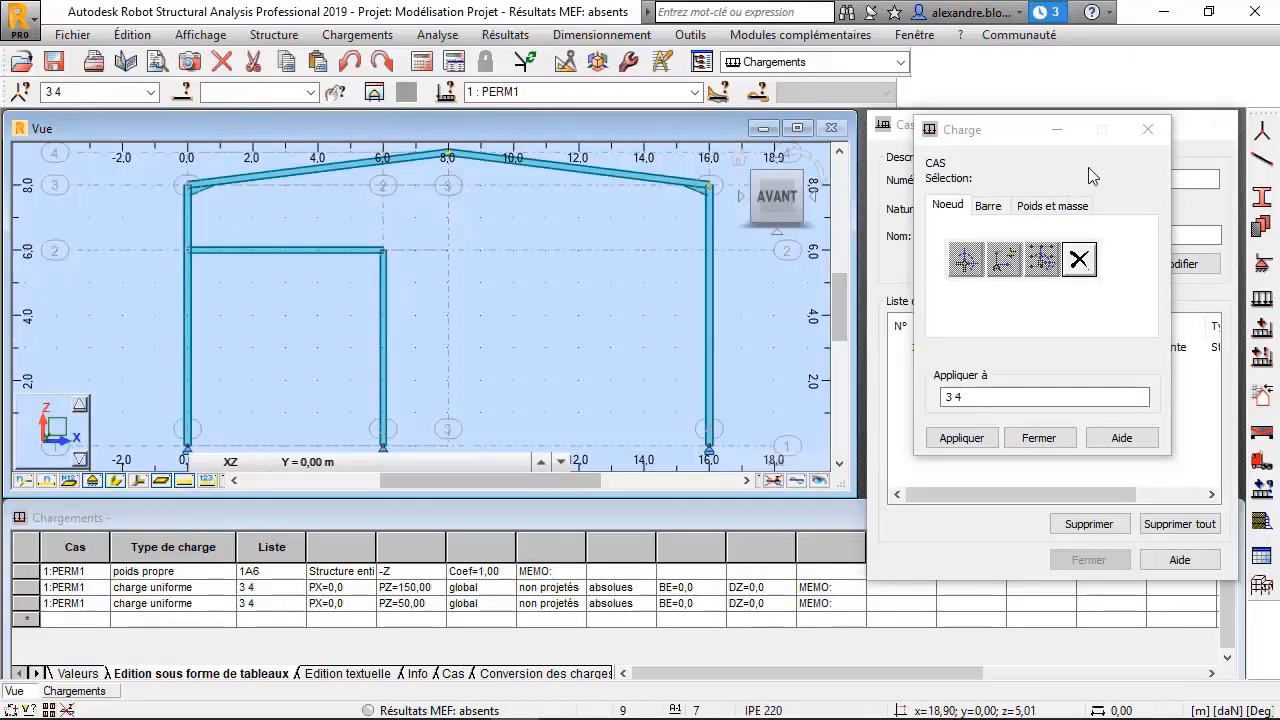
{"action": "left_click", "coordinate": [1037, 438]}
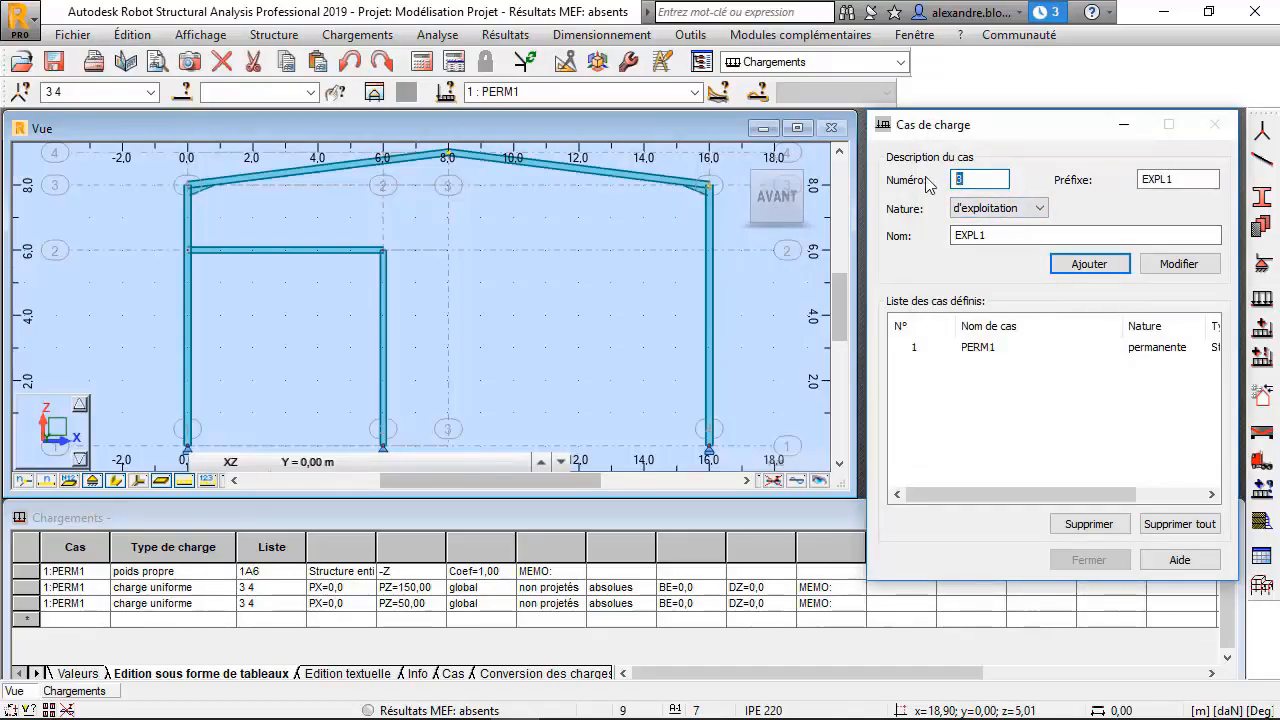
- Add load case number 2, EXPL1, with the nature d'exploitation
{"action": "type", "text": "2"}
{"action": "left_click", "coordinate": [1014, 208]}
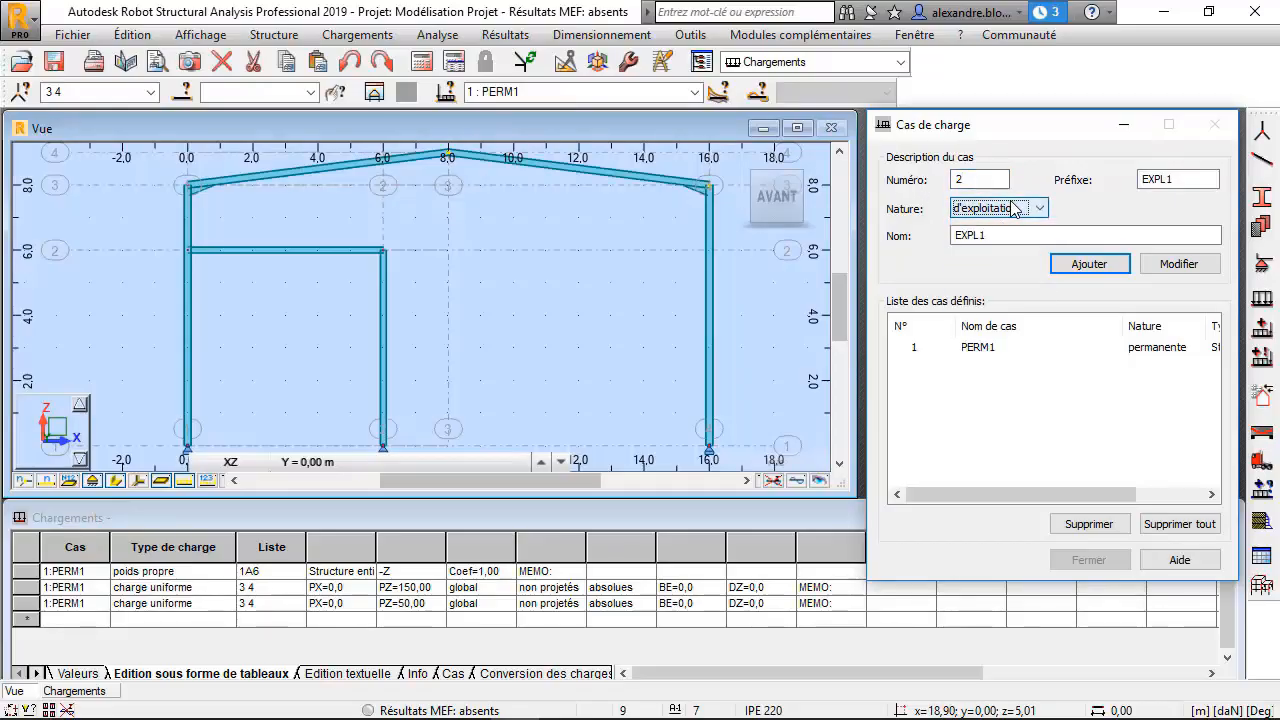
{"action": "left_click", "coordinate": [980, 179]}
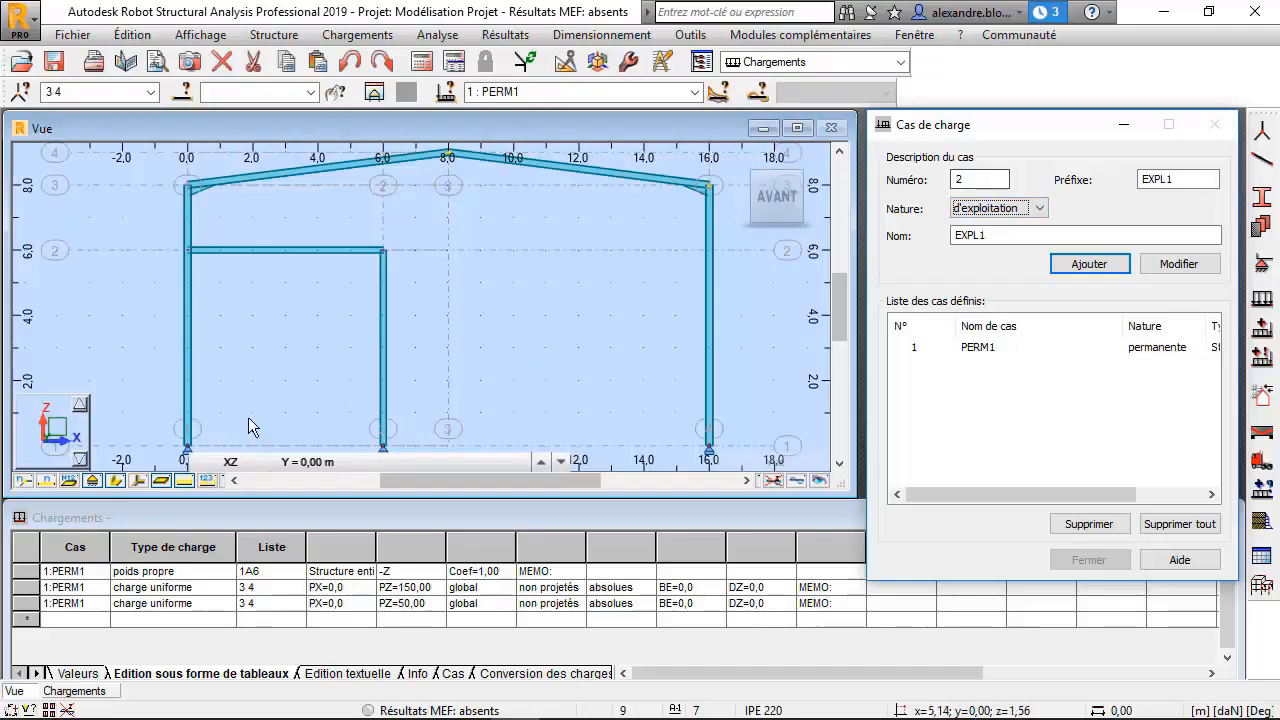
{"action": "left_click", "coordinate": [188, 432]}
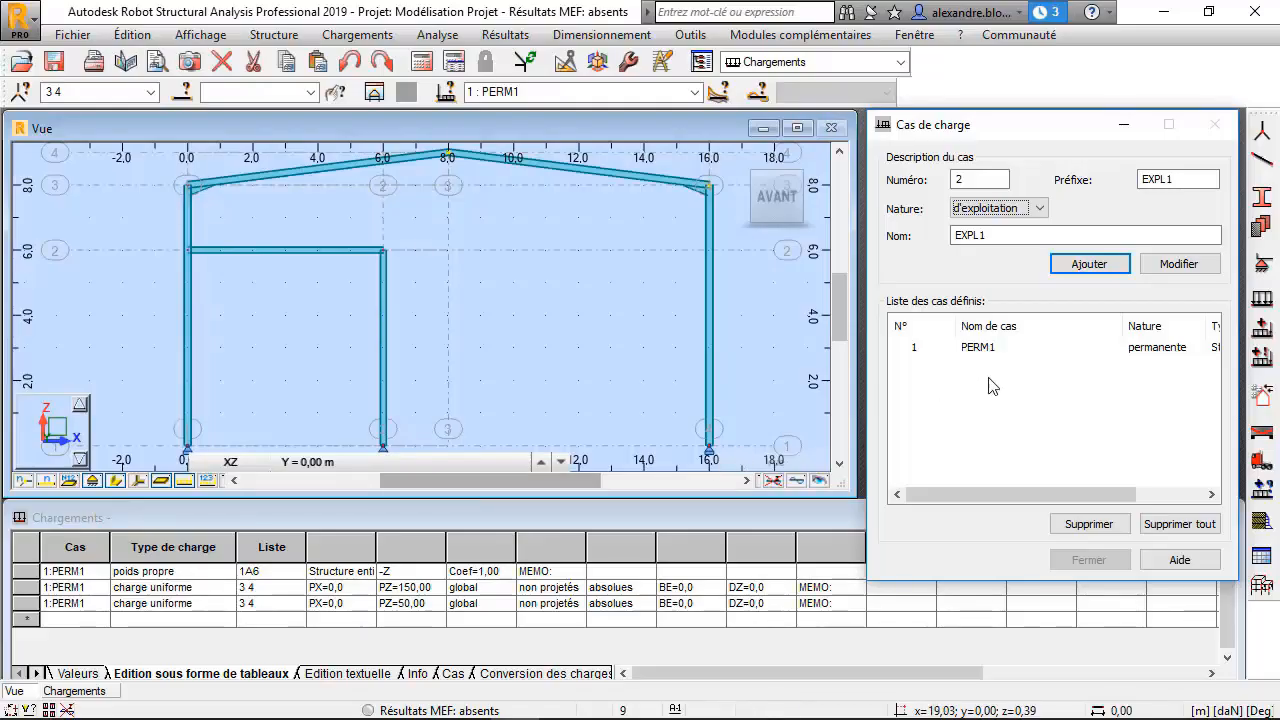
{"action": "left_click", "coordinate": [1088, 262]}
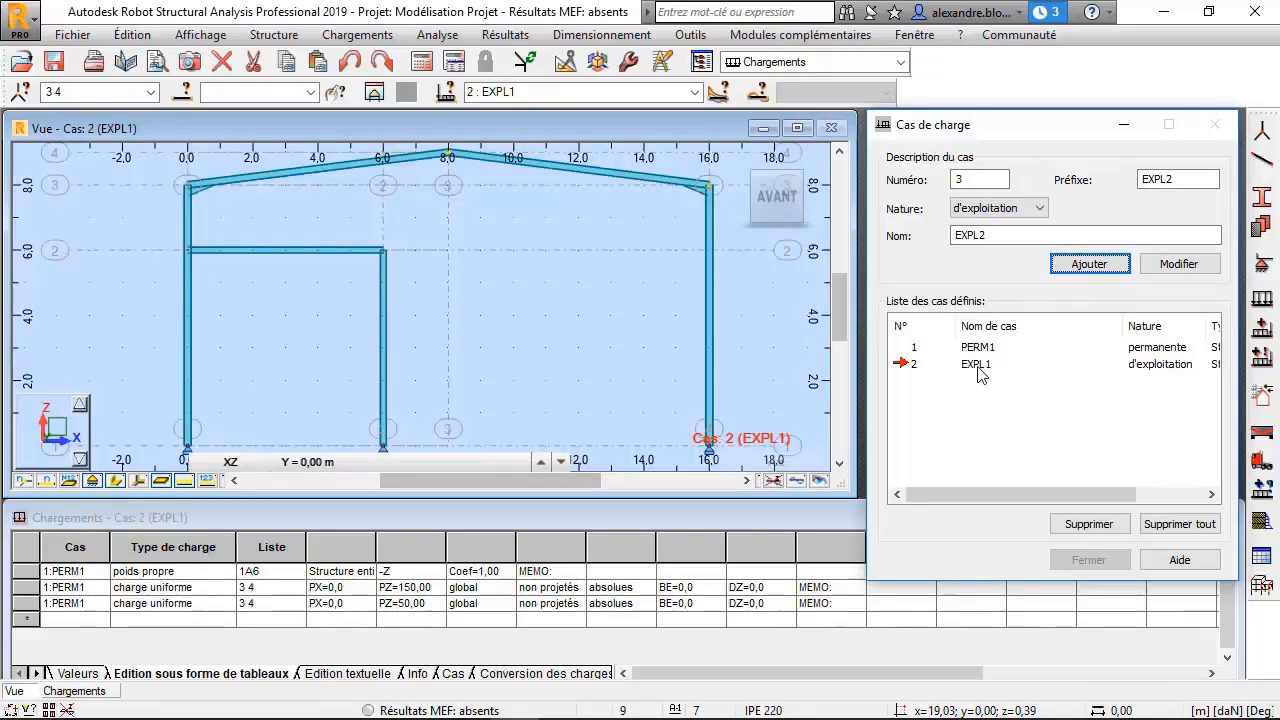
- Start defining loads for case EXPL1 and clear the list of objects the load applies to
{"action": "left_click", "coordinate": [1263, 302]}
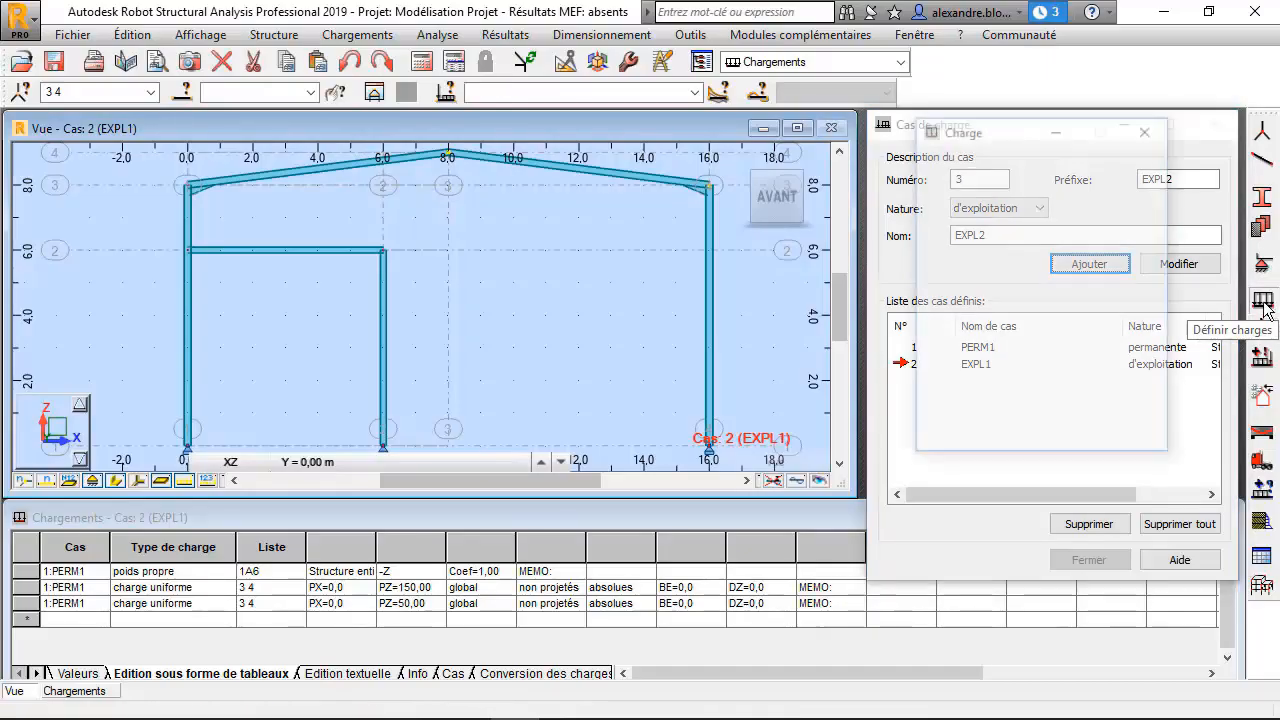
{"action": "left_click", "coordinate": [975, 397]}
{"action": "left_click_drag", "start_coordinate": [976, 397], "coordinate": [857, 390]}
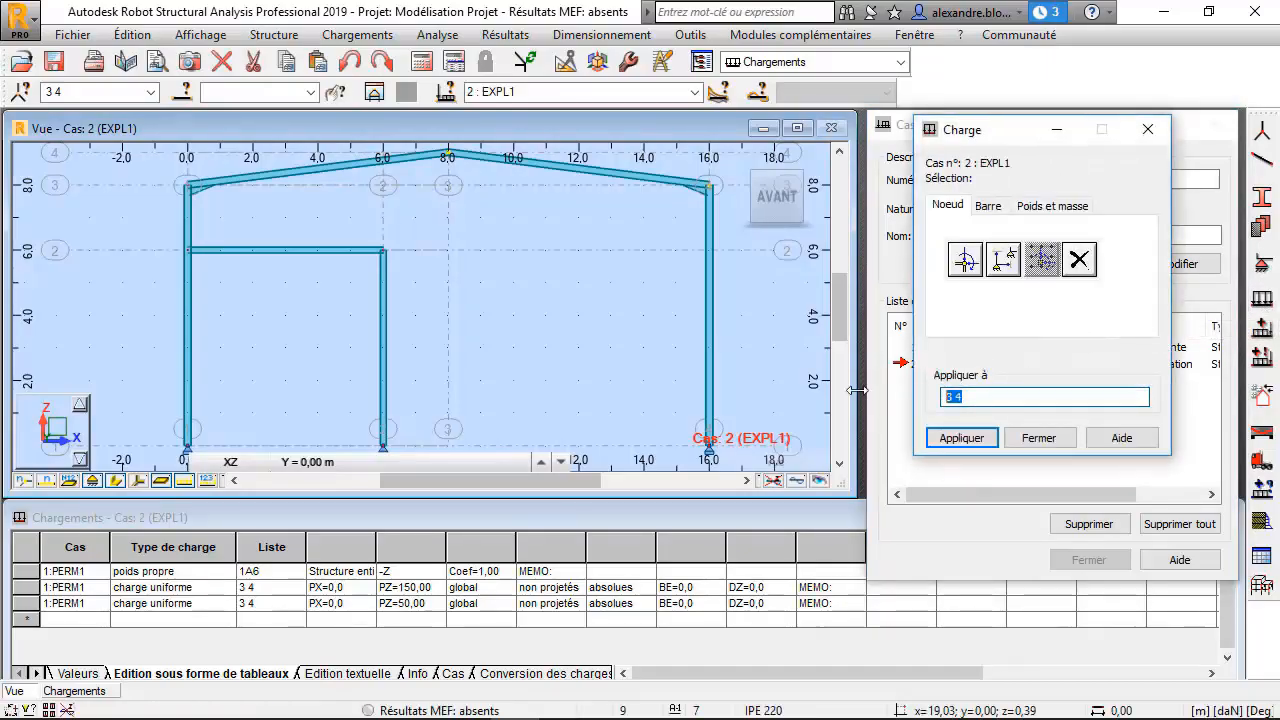
{"action": "key", "text": "BackSpace"}
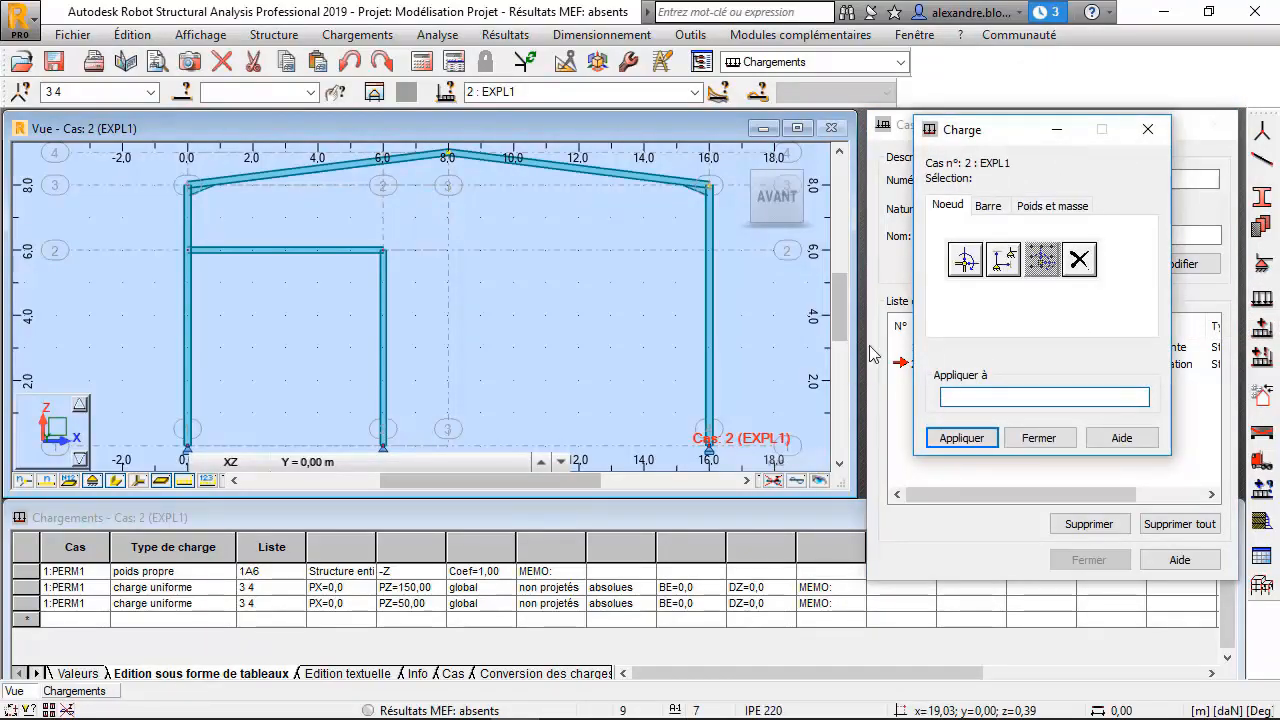
- Define a concentrated bar force of 500 daN in global Z at the absolute coordinate x = 3 m
{"action": "left_click", "coordinate": [987, 207]}
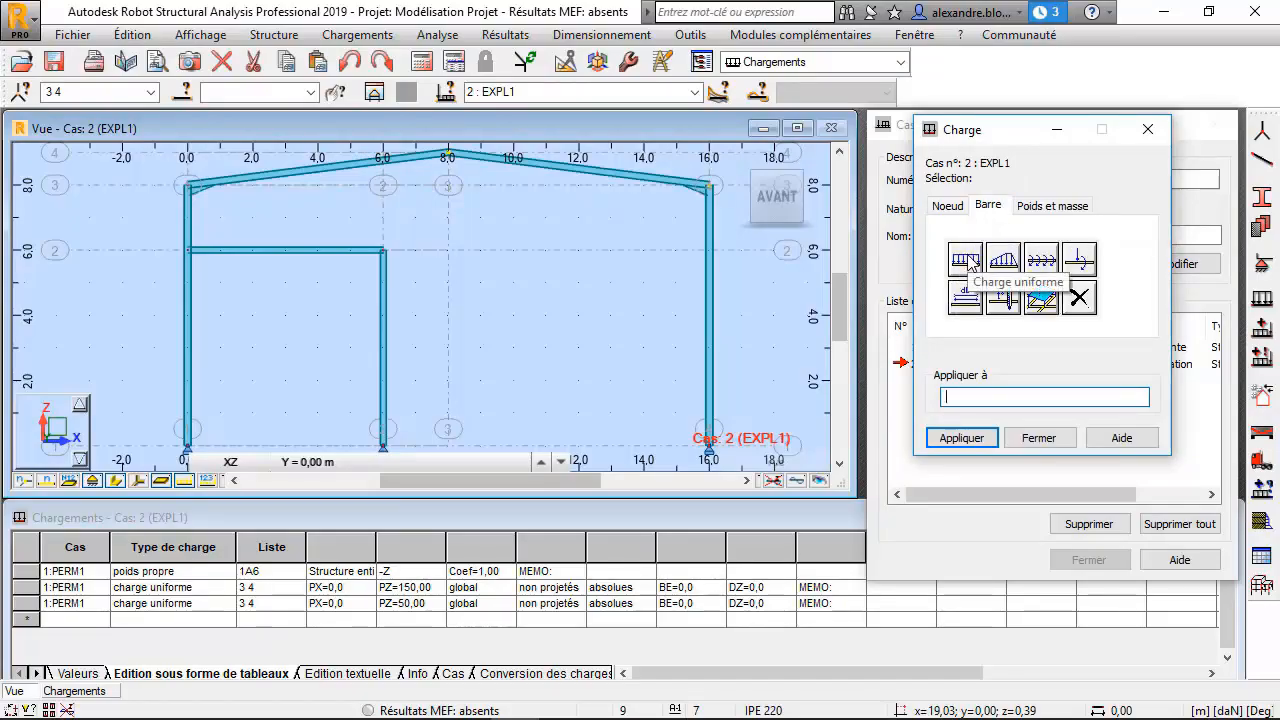
{"action": "left_click", "coordinate": [1080, 262]}
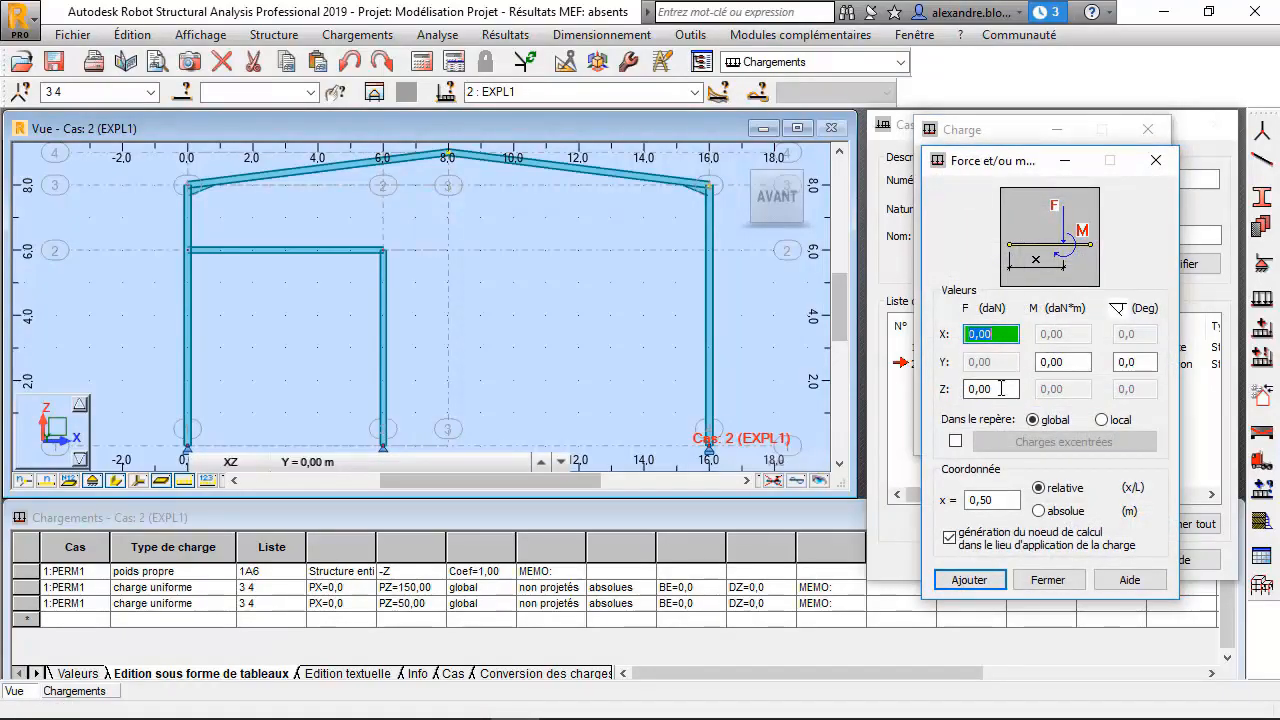
{"action": "left_click", "coordinate": [978, 389]}
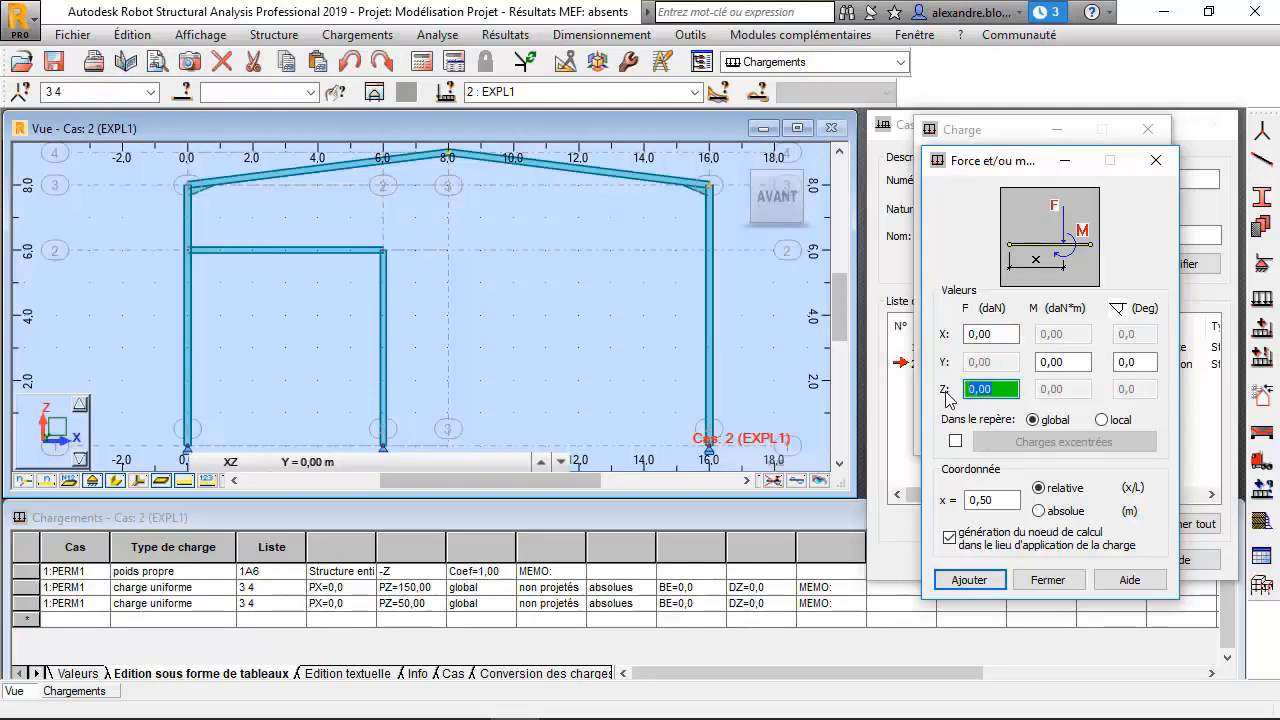
{"action": "type", "text": "500"}
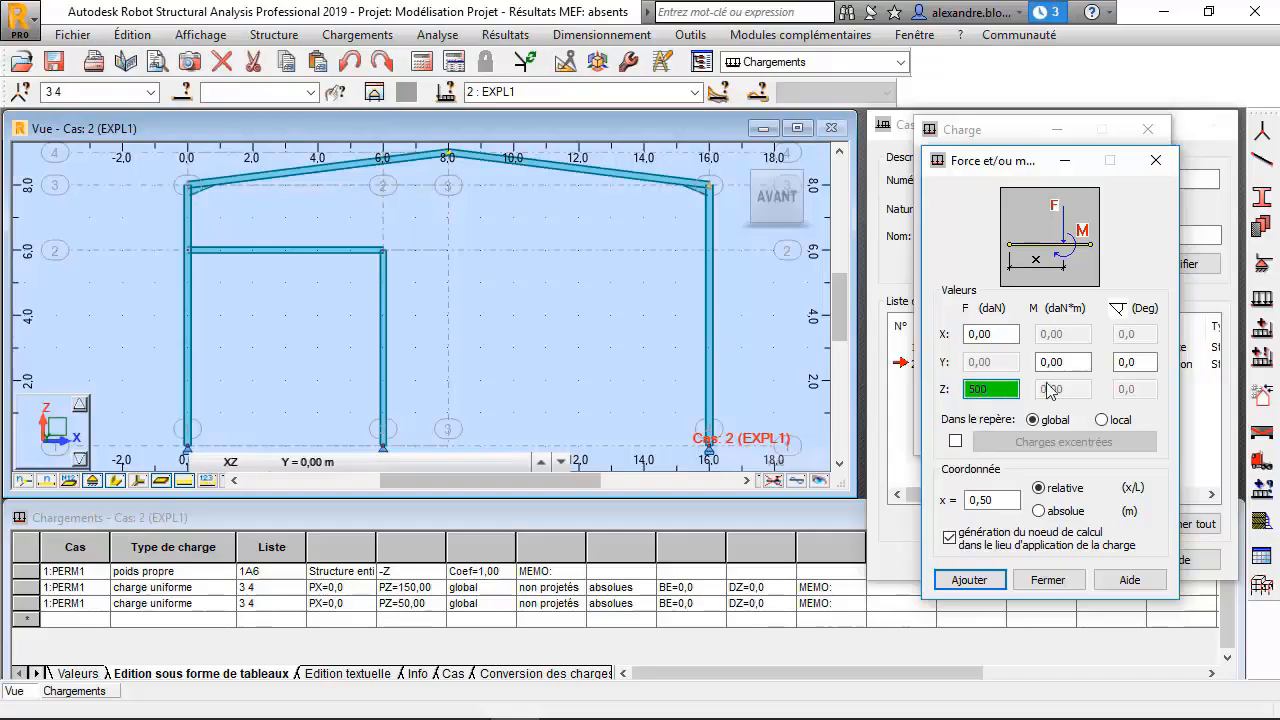
{"action": "left_click", "coordinate": [1073, 364]}
{"action": "left_click", "coordinate": [1115, 366]}
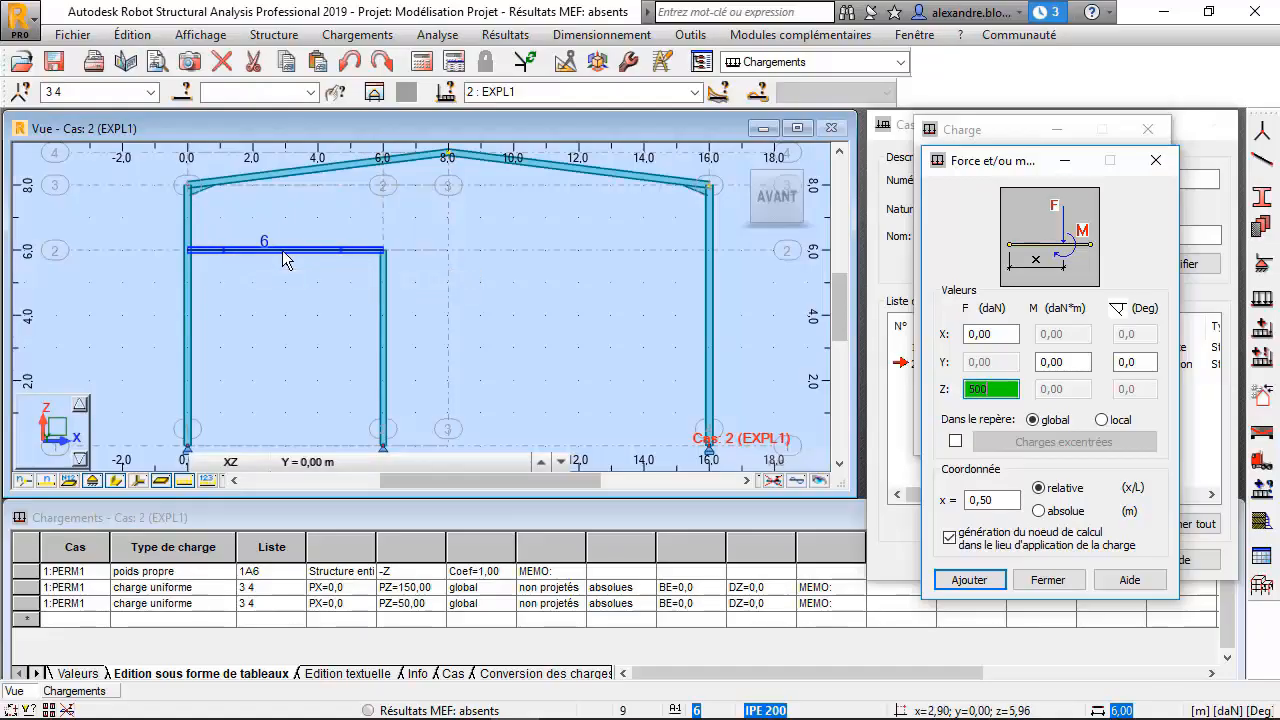
{"action": "left_click_drag", "start_coordinate": [1003, 500], "coordinate": [953, 496]}
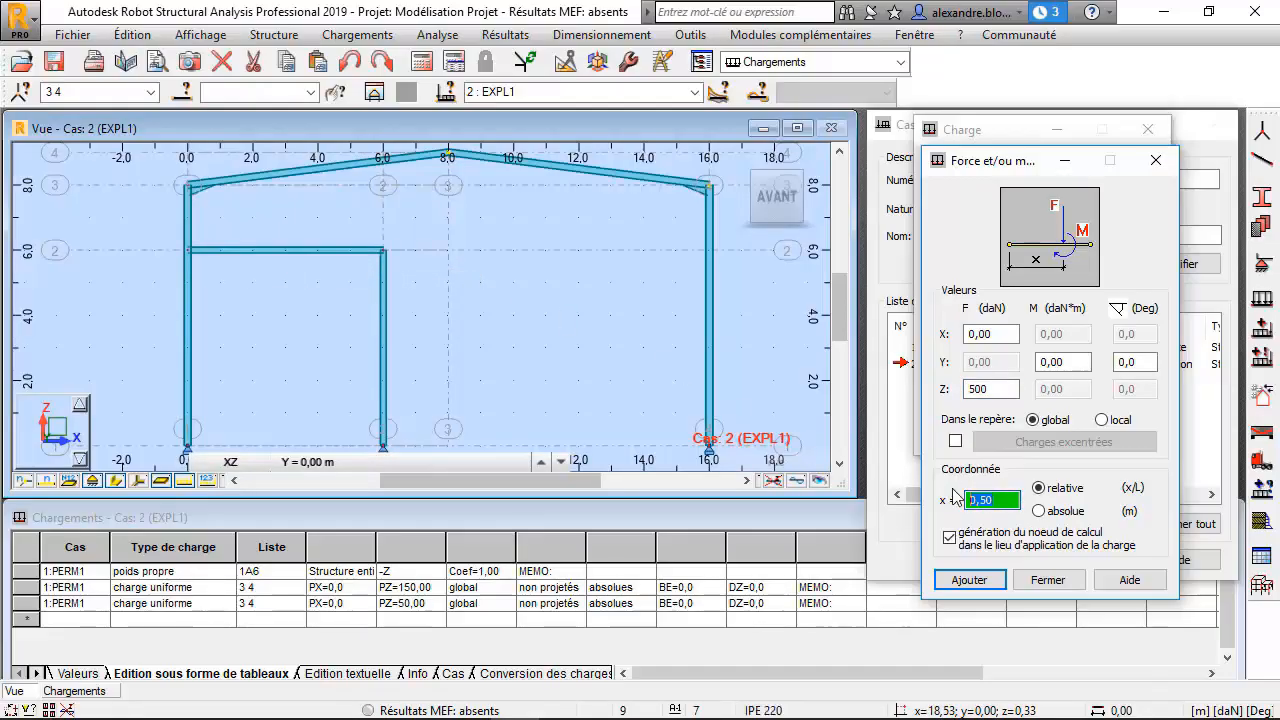
{"action": "type", "text": "3"}
{"action": "left_click", "coordinate": [1039, 511]}
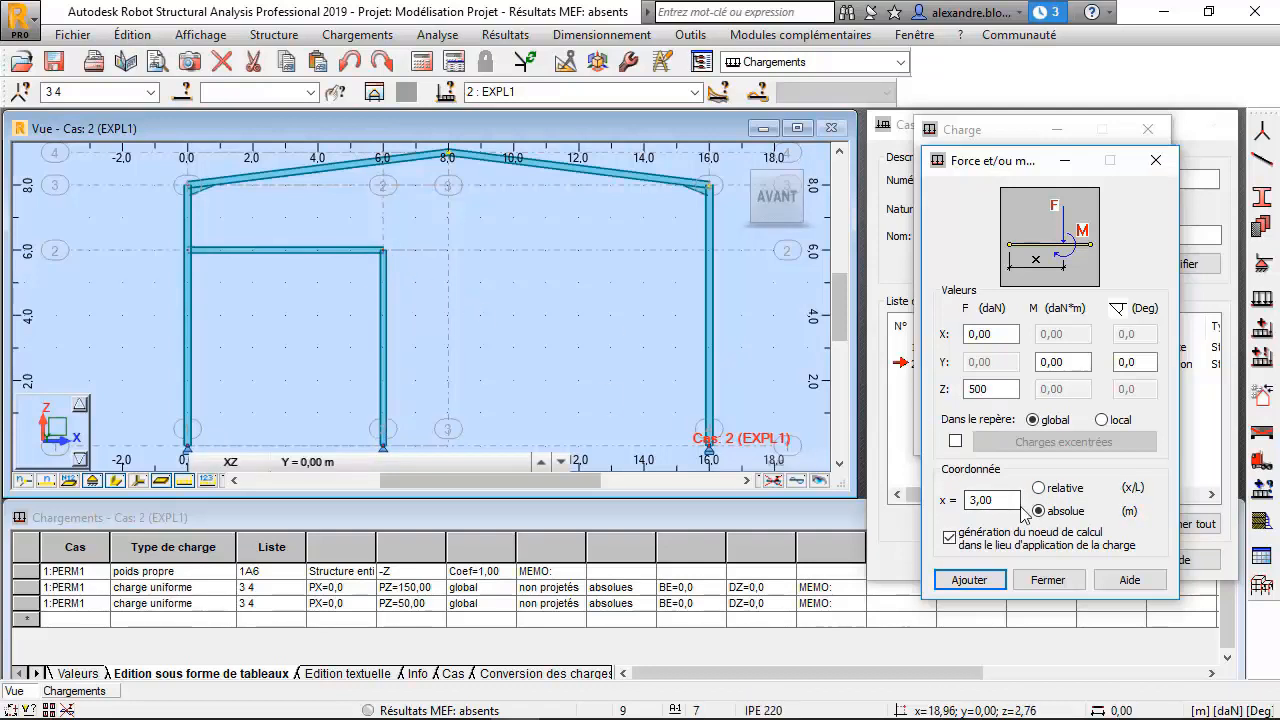
{"action": "left_click", "coordinate": [986, 580]}
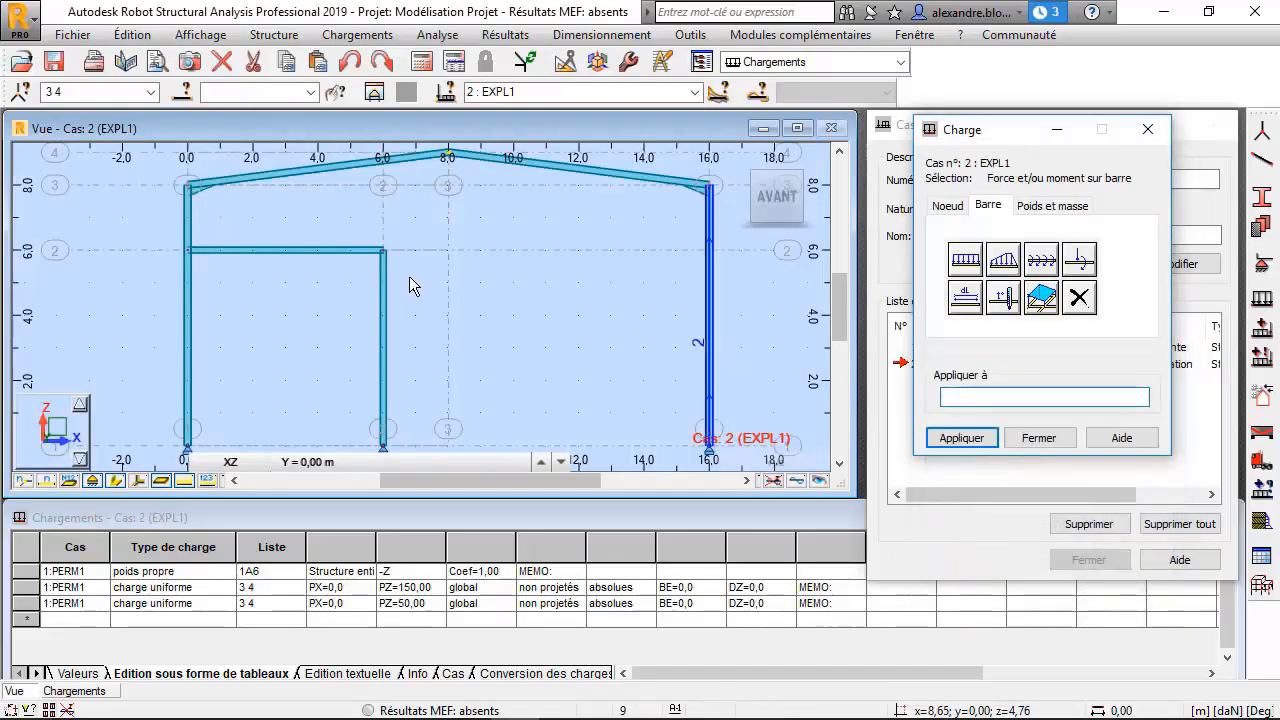
- Apply the concentrated force to the intermediate horizontal beam, bar 6, close the load definition and save the project
{"action": "left_click", "coordinate": [290, 251]}
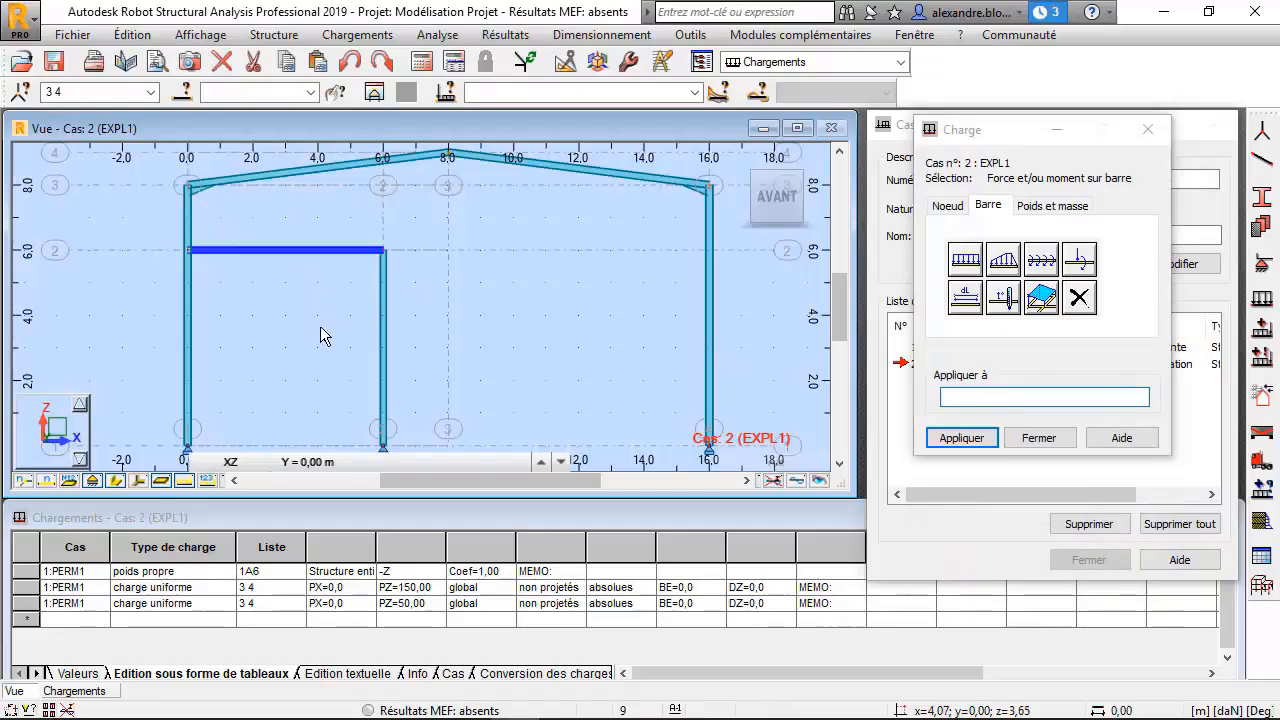
{"action": "left_click", "coordinate": [979, 442]}
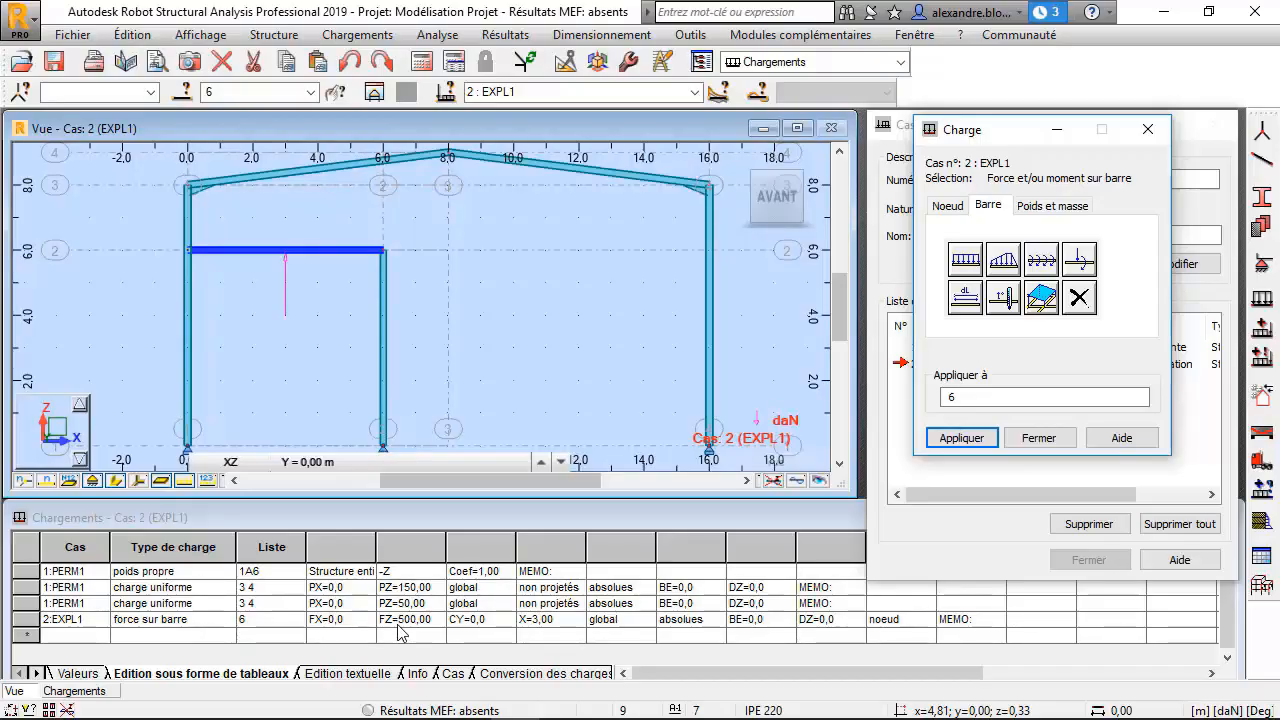
{"action": "left_click", "coordinate": [1040, 438]}
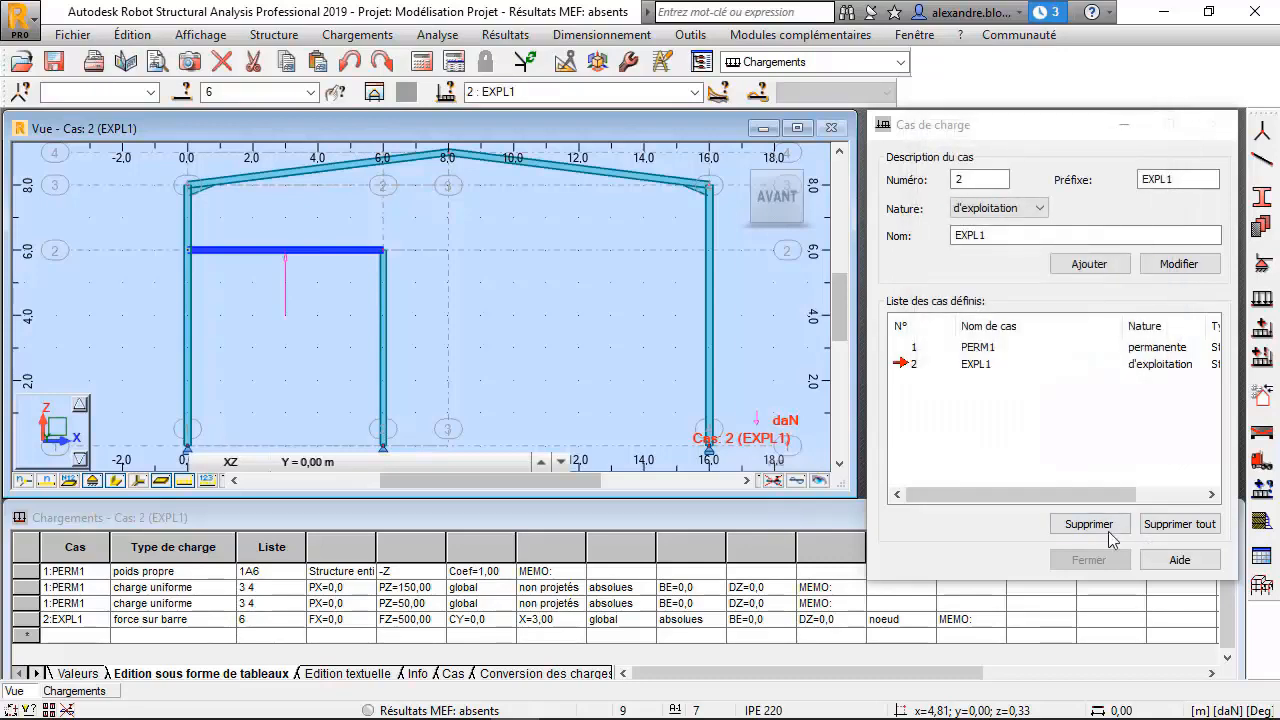
{"action": "left_click", "coordinate": [70, 36]}
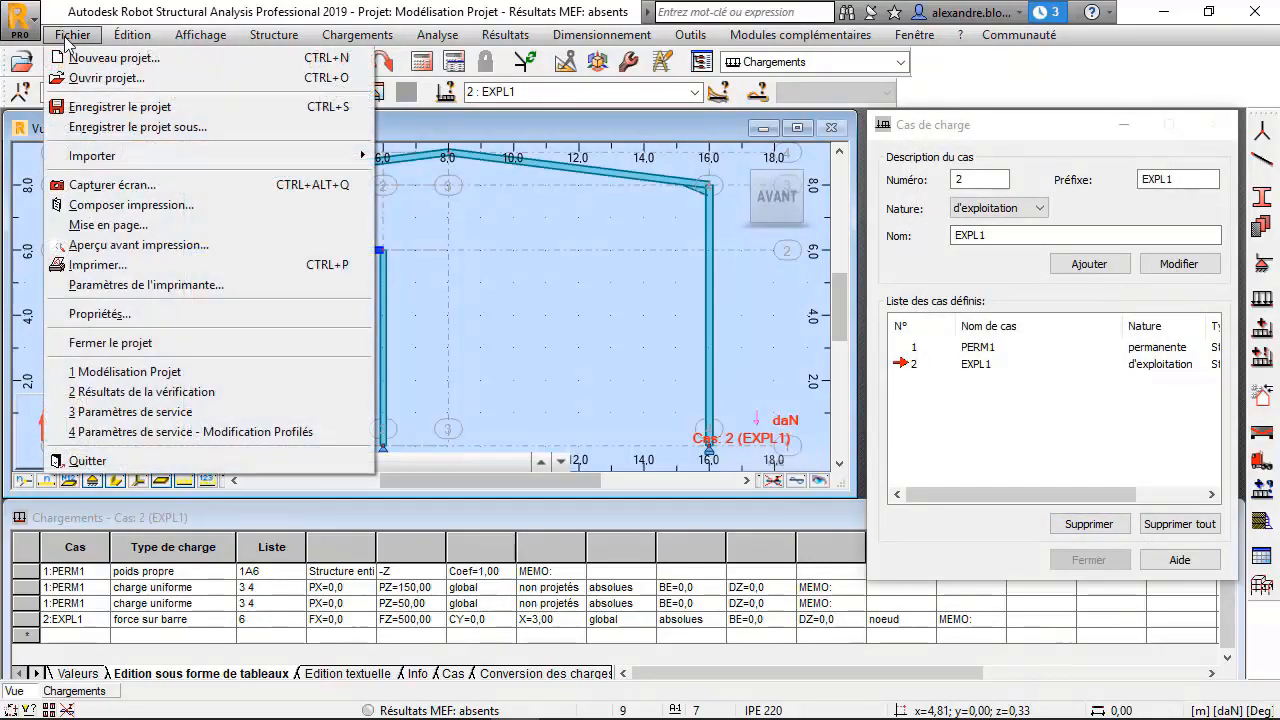
{"action": "left_click", "coordinate": [88, 108]}
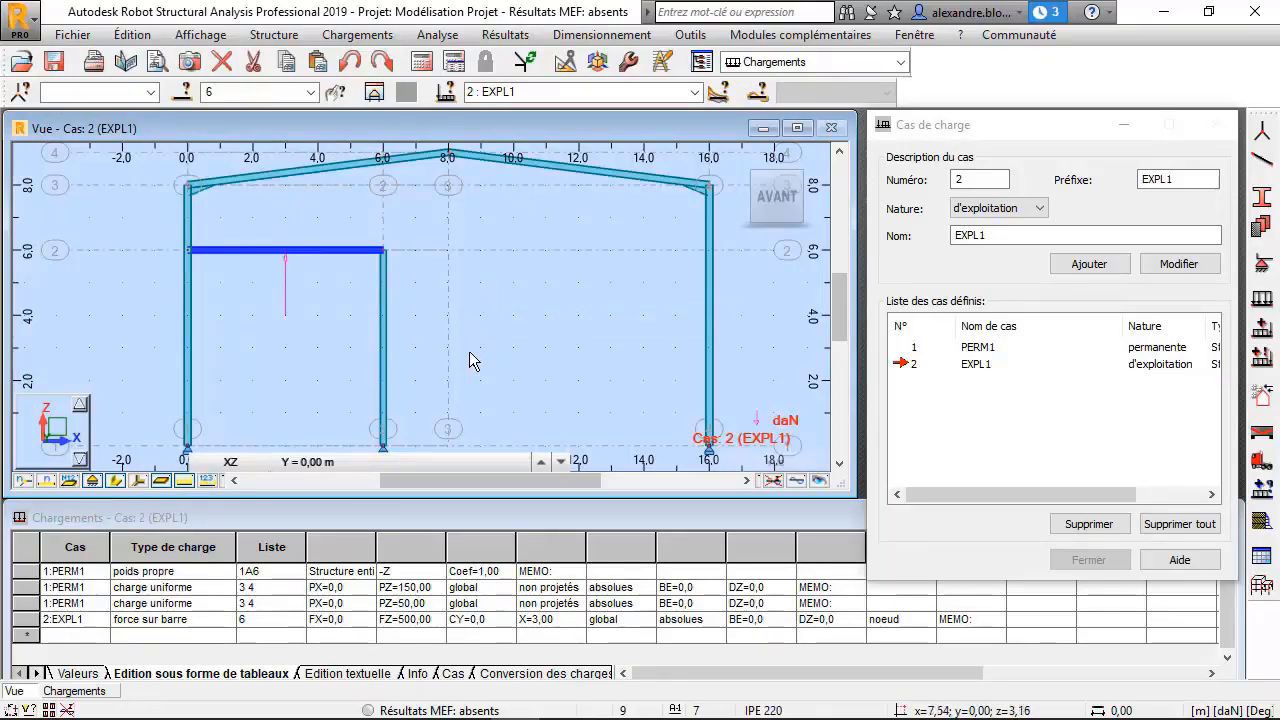
- Set up NV65 snow and wind loading with an automatic envelope, the option sans acrotères et auvents, and a depth of 50 m
{"action": "left_click", "coordinate": [1262, 401]}
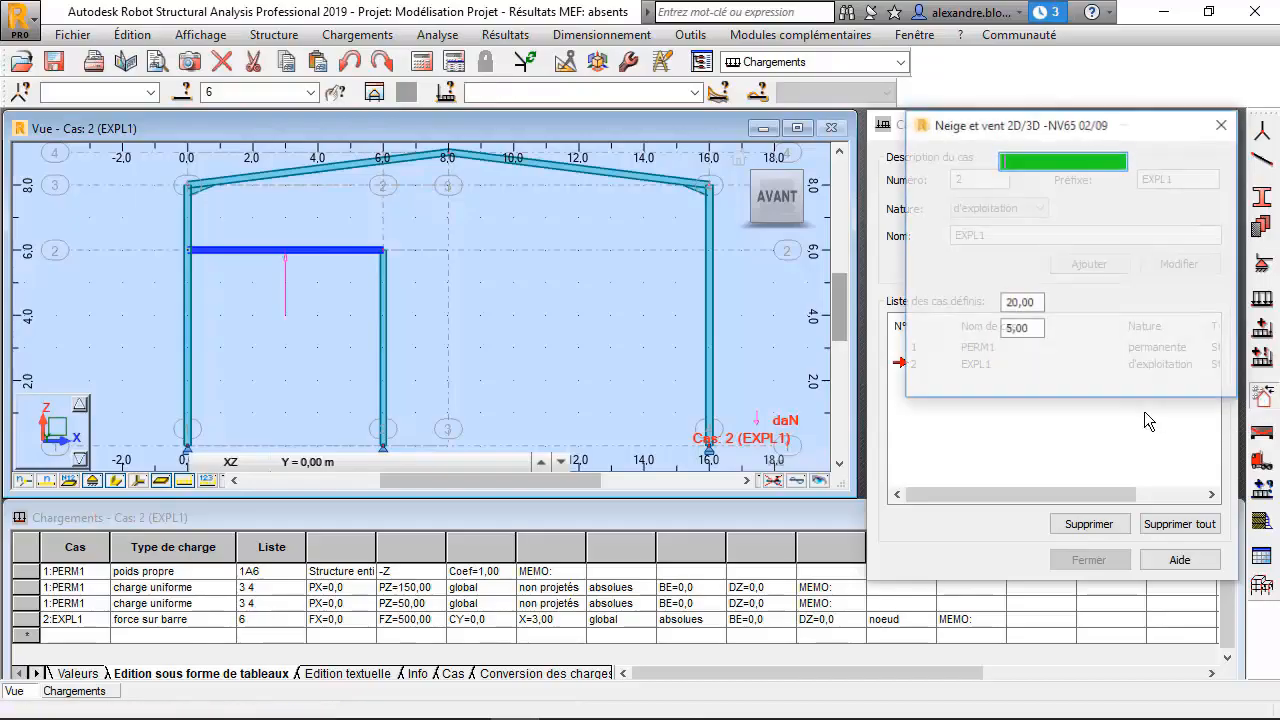
{"action": "left_click_drag", "start_coordinate": [1135, 127], "coordinate": [1104, 139]}
{"action": "left_click", "coordinate": [1120, 166]}
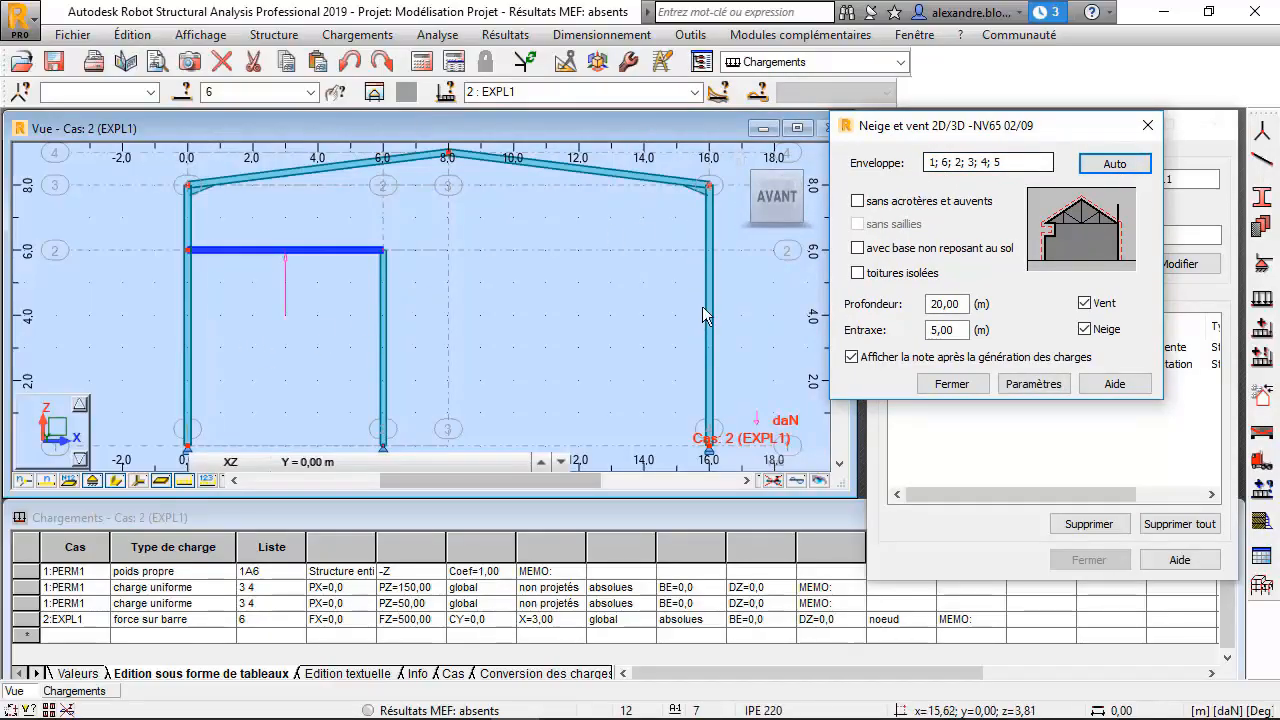
{"action": "left_click", "coordinate": [866, 204]}
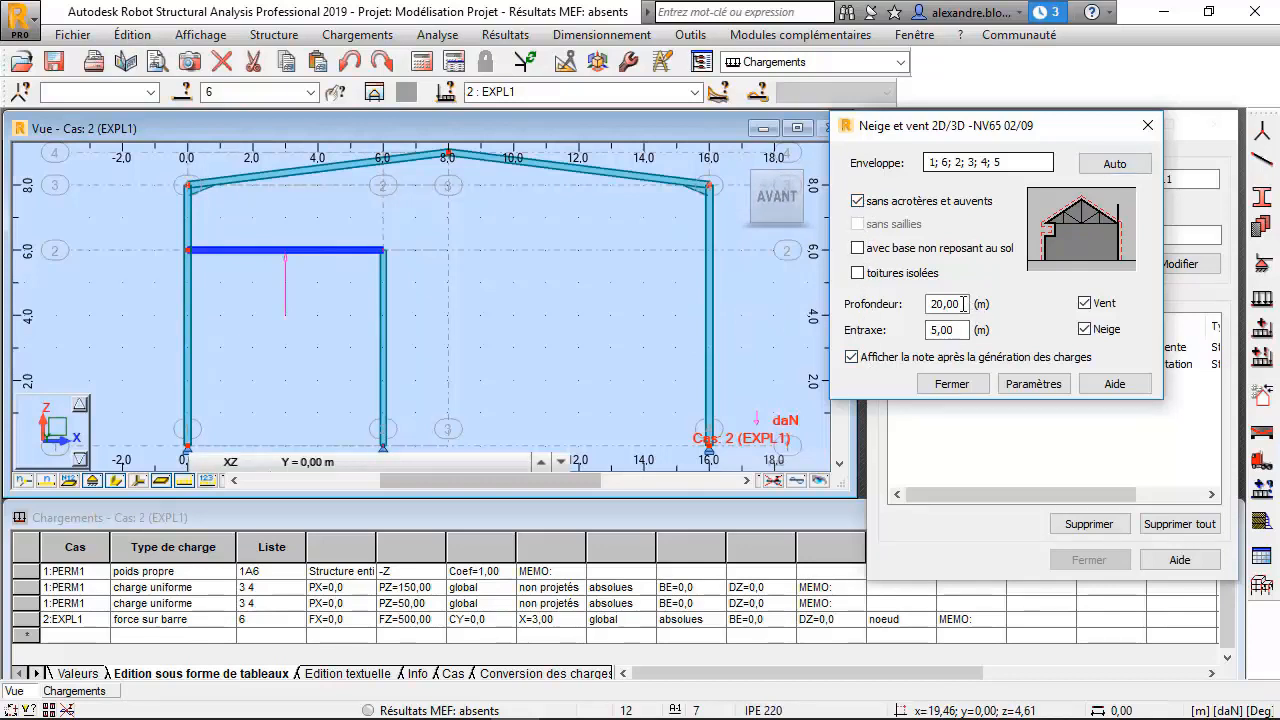
{"action": "left_click_drag", "start_coordinate": [965, 304], "coordinate": [917, 303]}
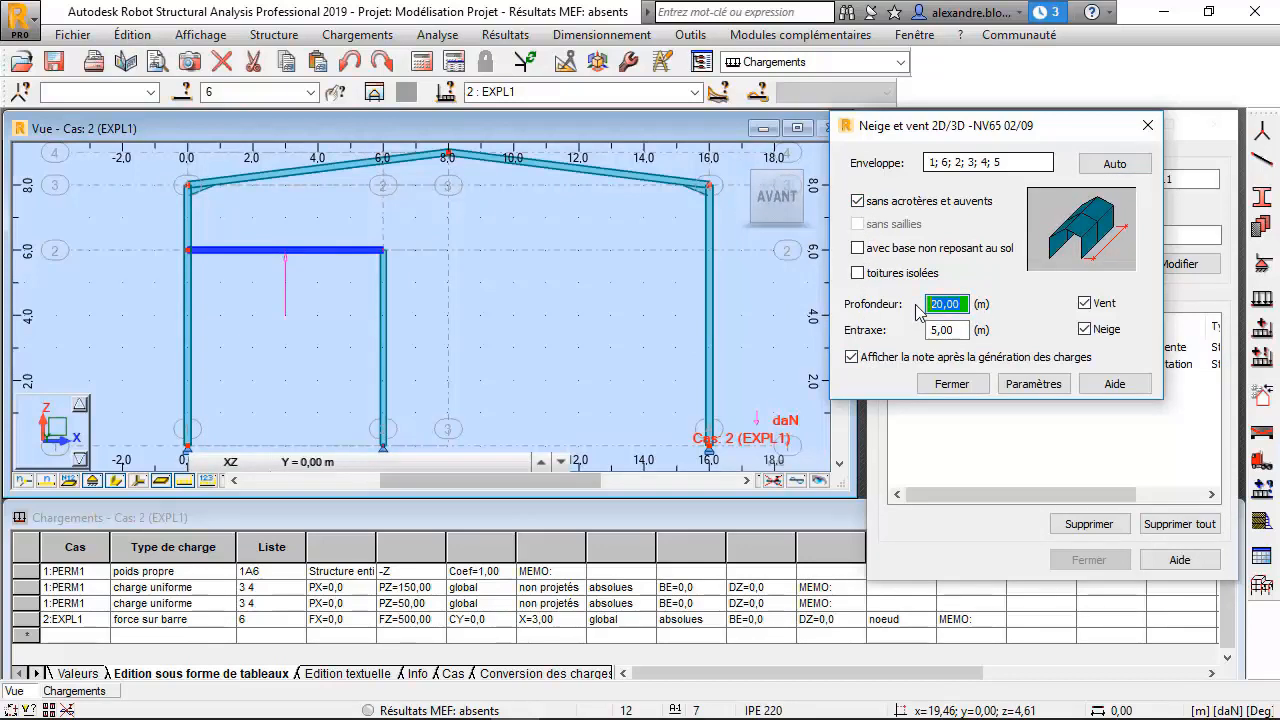
{"action": "type", "text": "50"}
{"action": "left_click", "coordinate": [964, 330]}
- In the snow and wind parameters, set the department to 75 - Ville de Paris with Tous les cantons
{"action": "left_click", "coordinate": [1041, 388]}
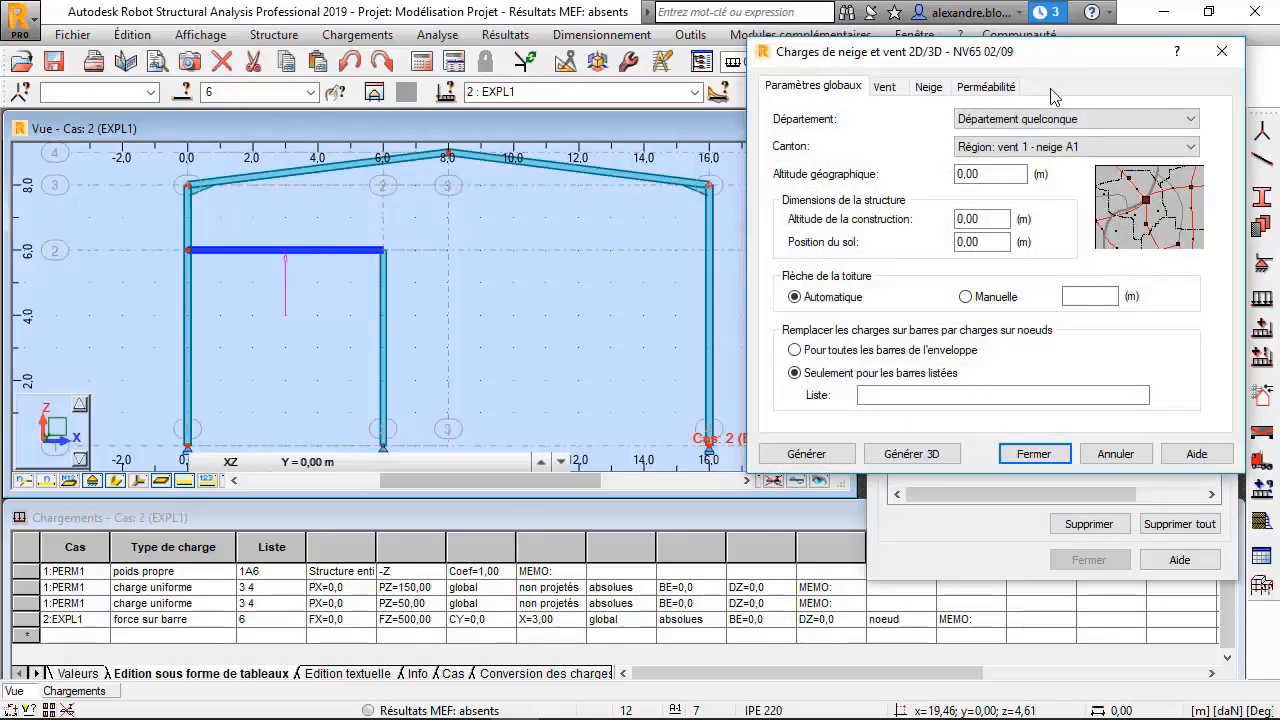
{"action": "left_click_drag", "start_coordinate": [1050, 66], "coordinate": [620, 102]}
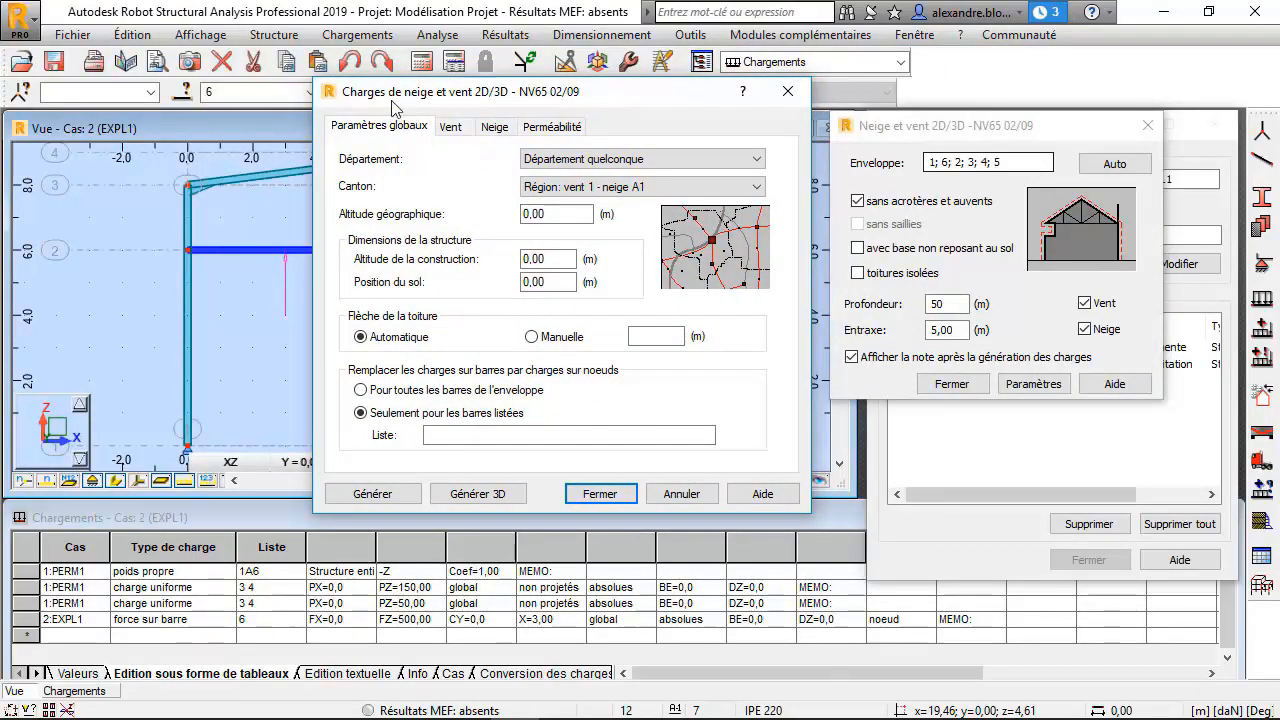
{"action": "left_click", "coordinate": [651, 160]}
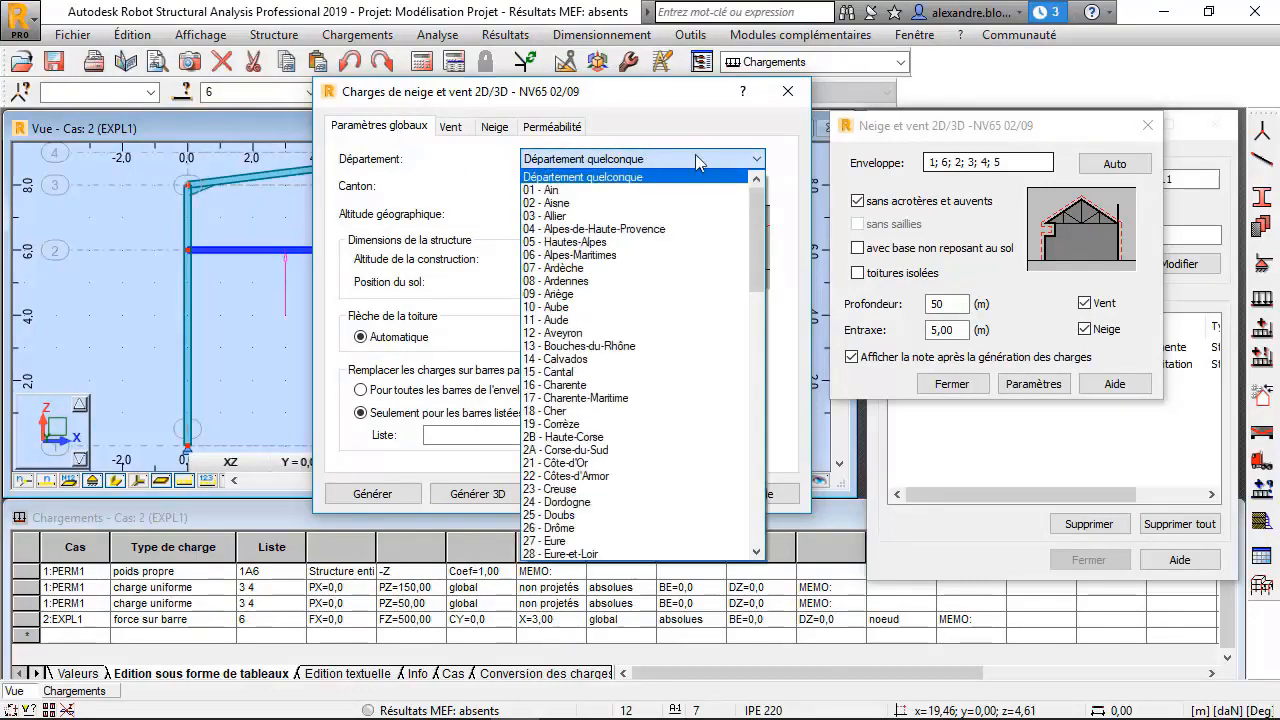
{"action": "left_click_drag", "start_coordinate": [757, 215], "coordinate": [771, 395]}
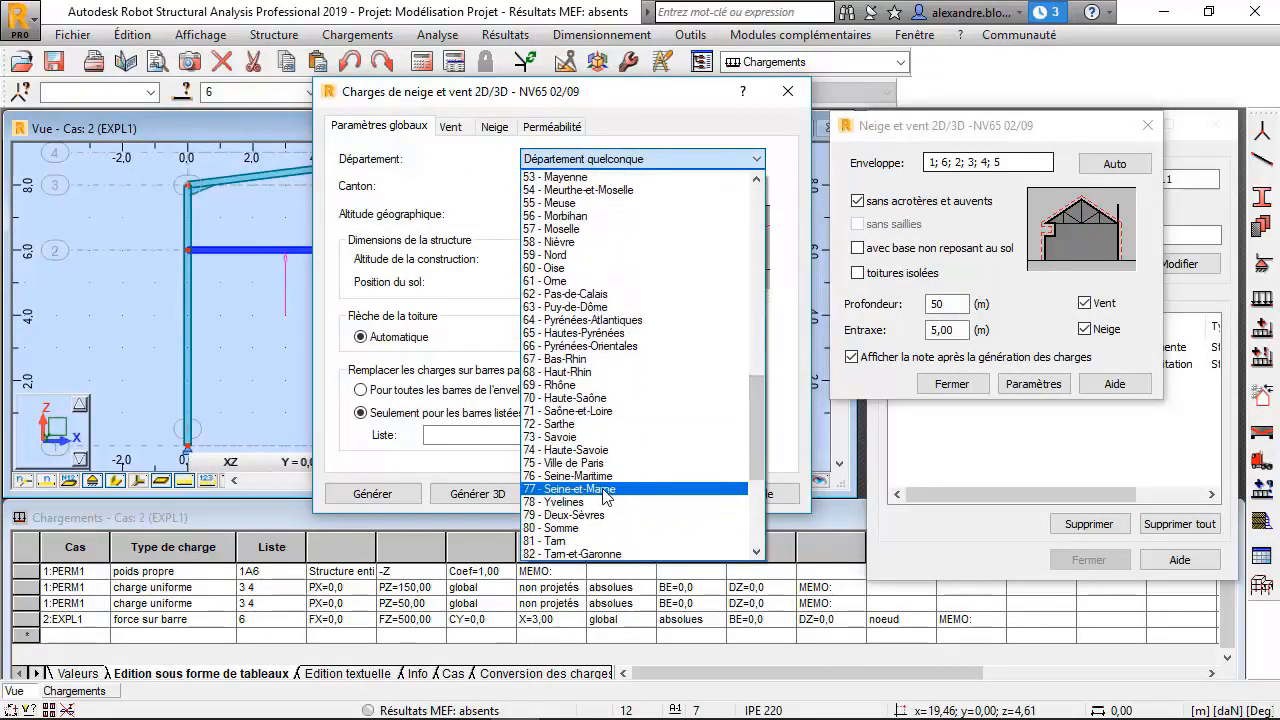
{"action": "left_click", "coordinate": [565, 463]}
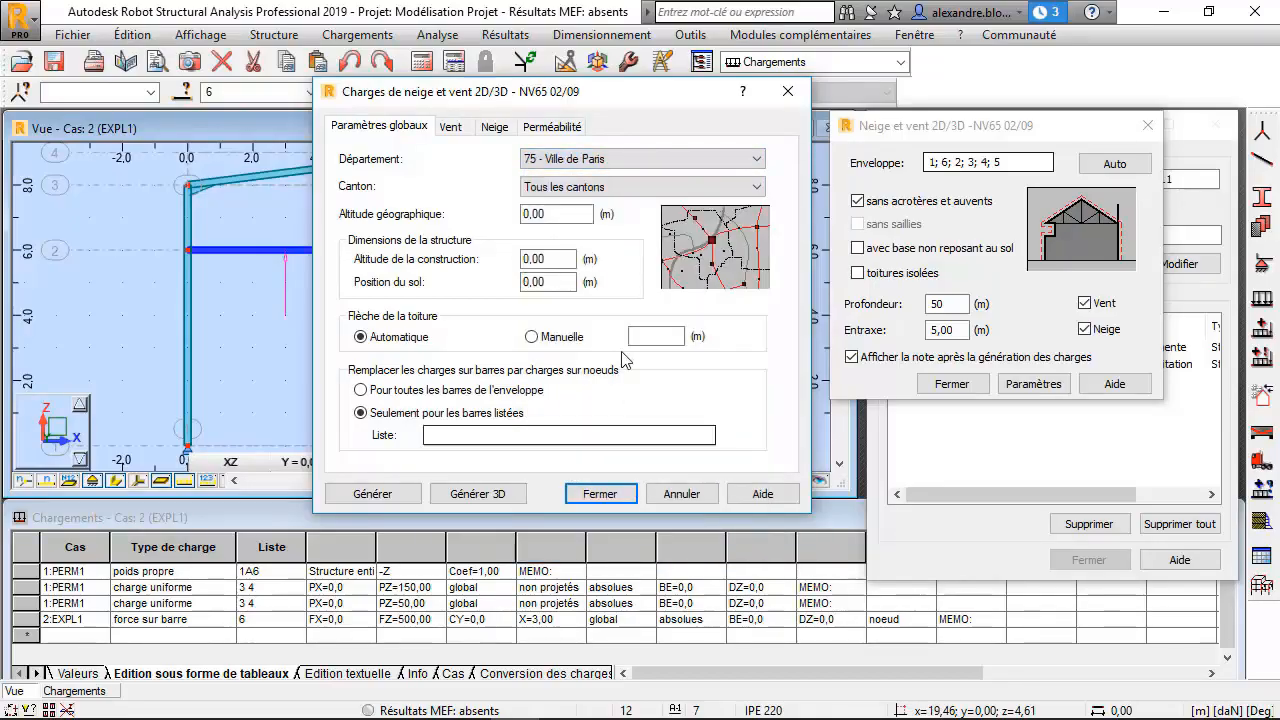
{"action": "left_click", "coordinate": [568, 182]}
{"action": "left_click", "coordinate": [574, 190]}
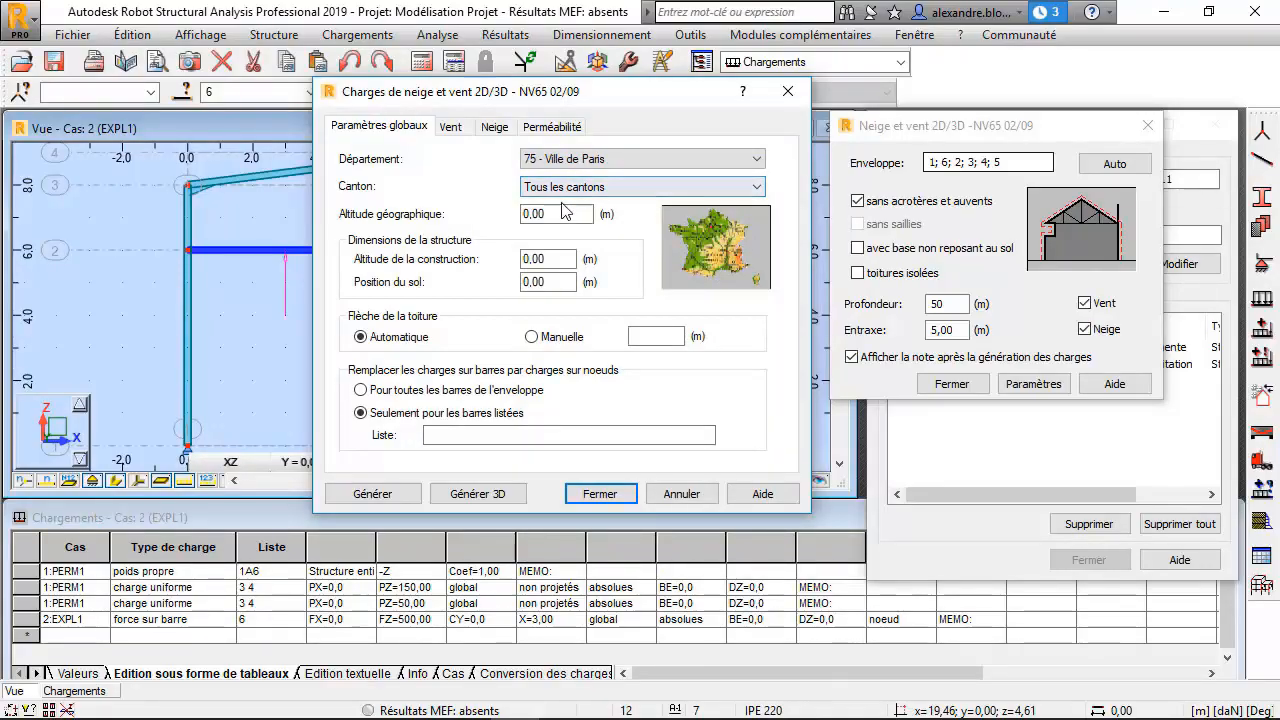
- Review the wind, snow and permeability parameters and generate the snow and wind load cases for the 2D frame
{"action": "left_click", "coordinate": [452, 127]}
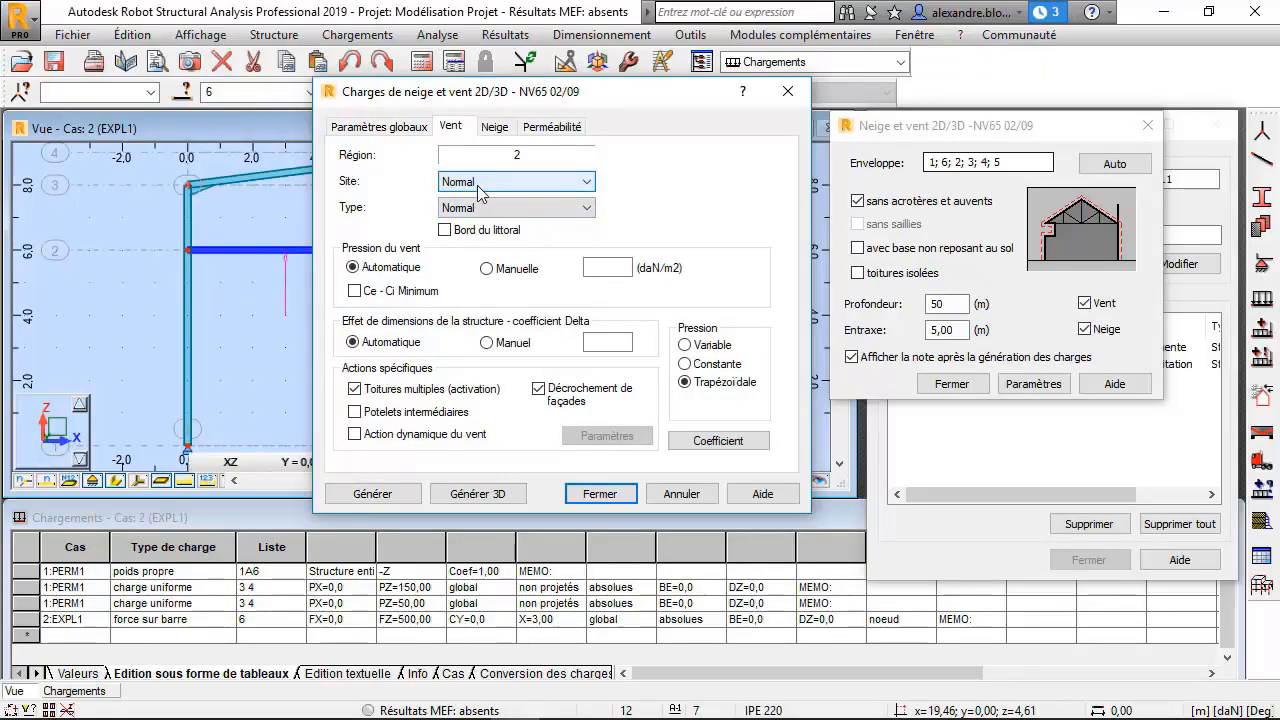
{"action": "left_click", "coordinate": [494, 128]}
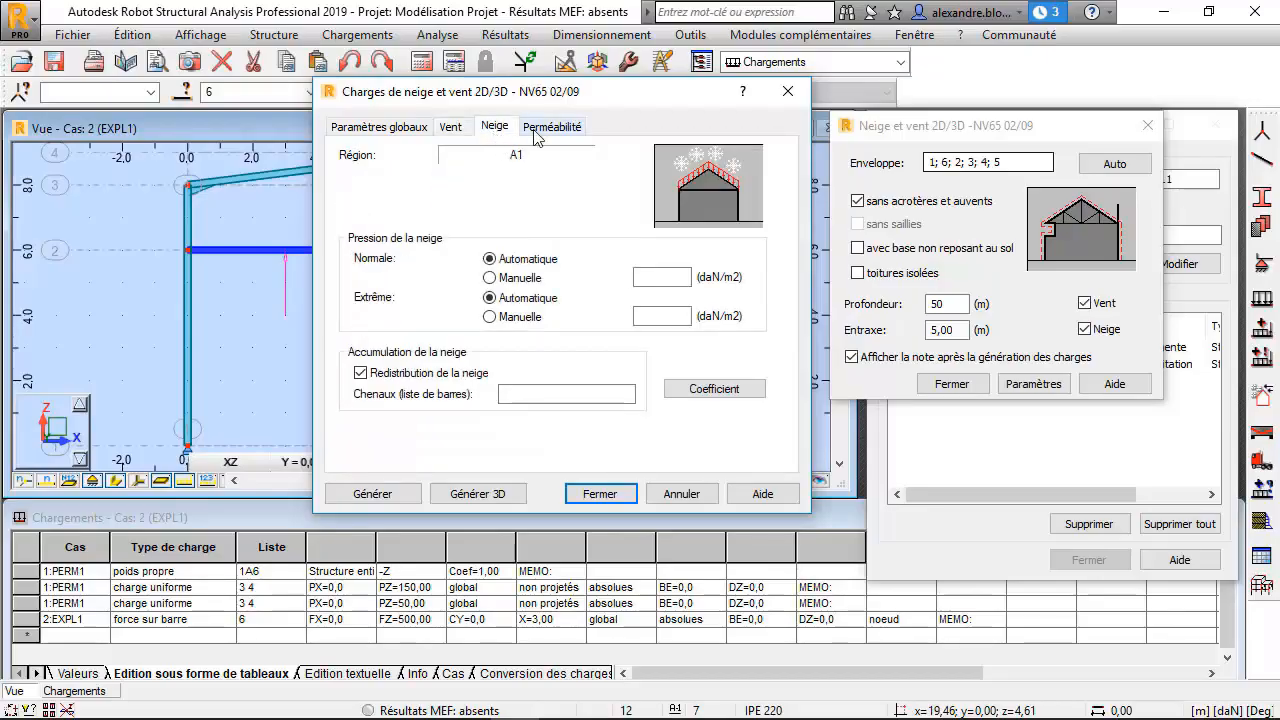
{"action": "left_click", "coordinate": [537, 134]}
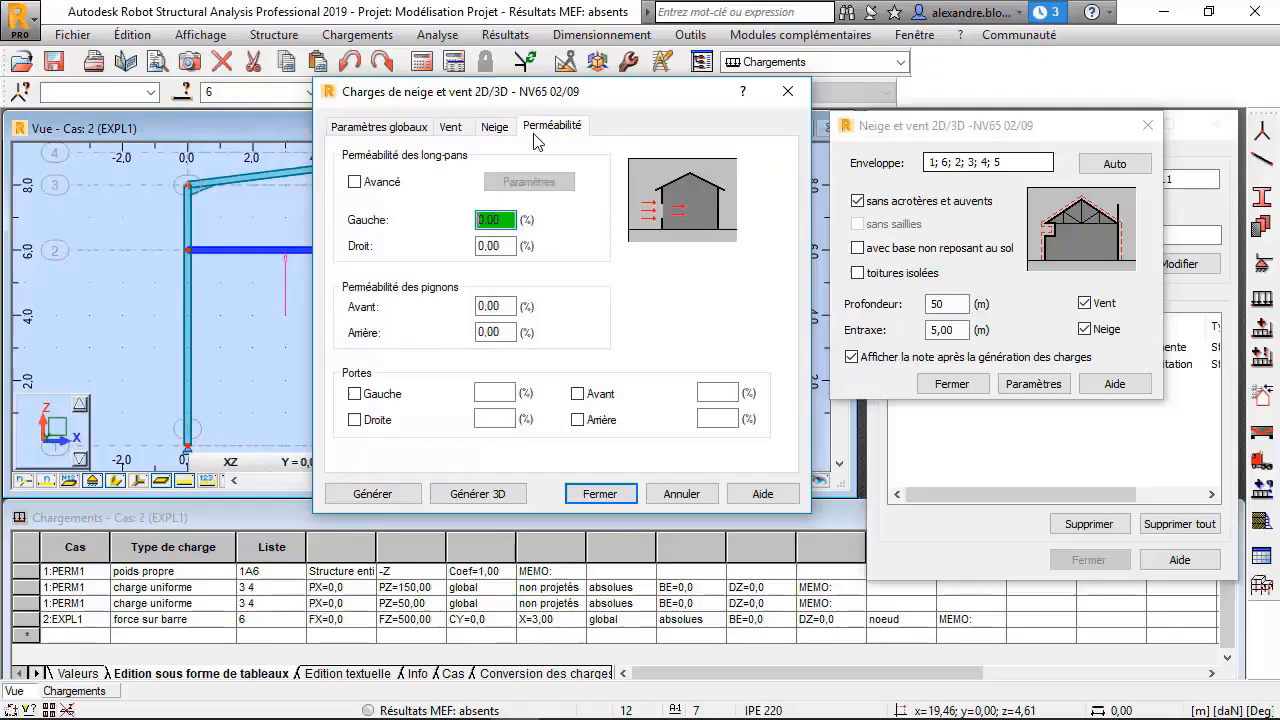
{"action": "left_click", "coordinate": [420, 128]}
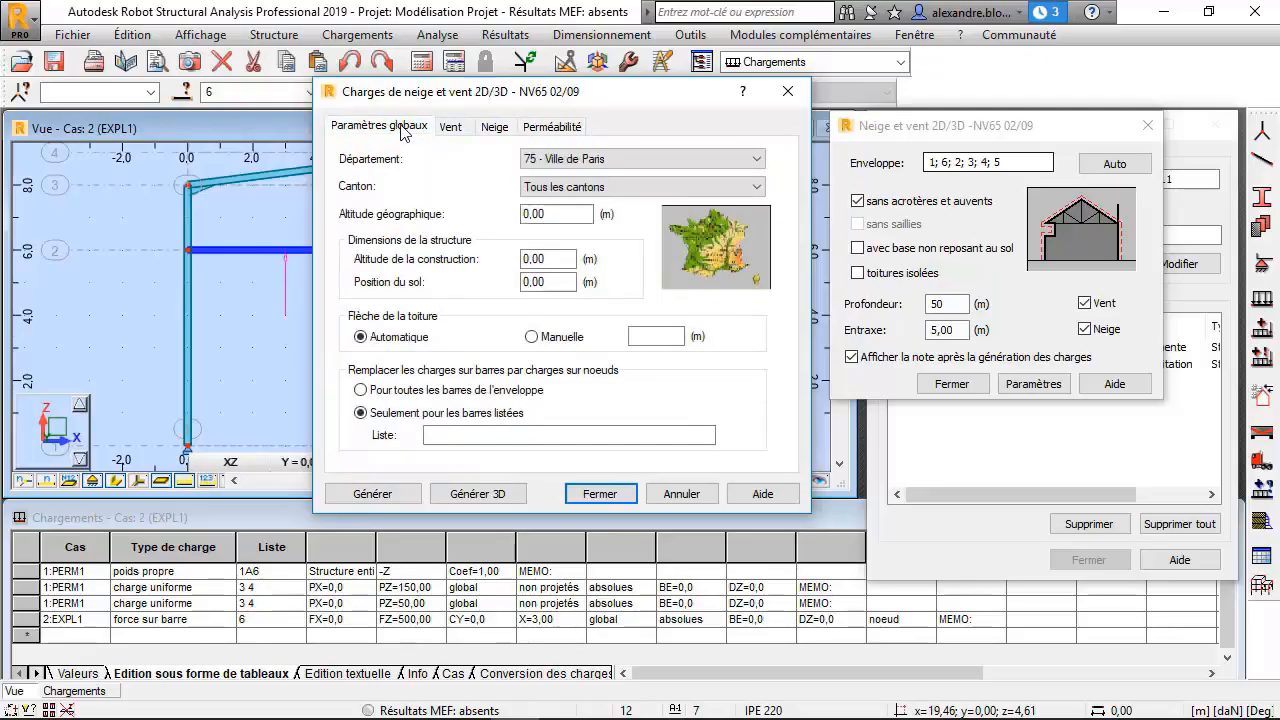
{"action": "left_click", "coordinate": [372, 494]}
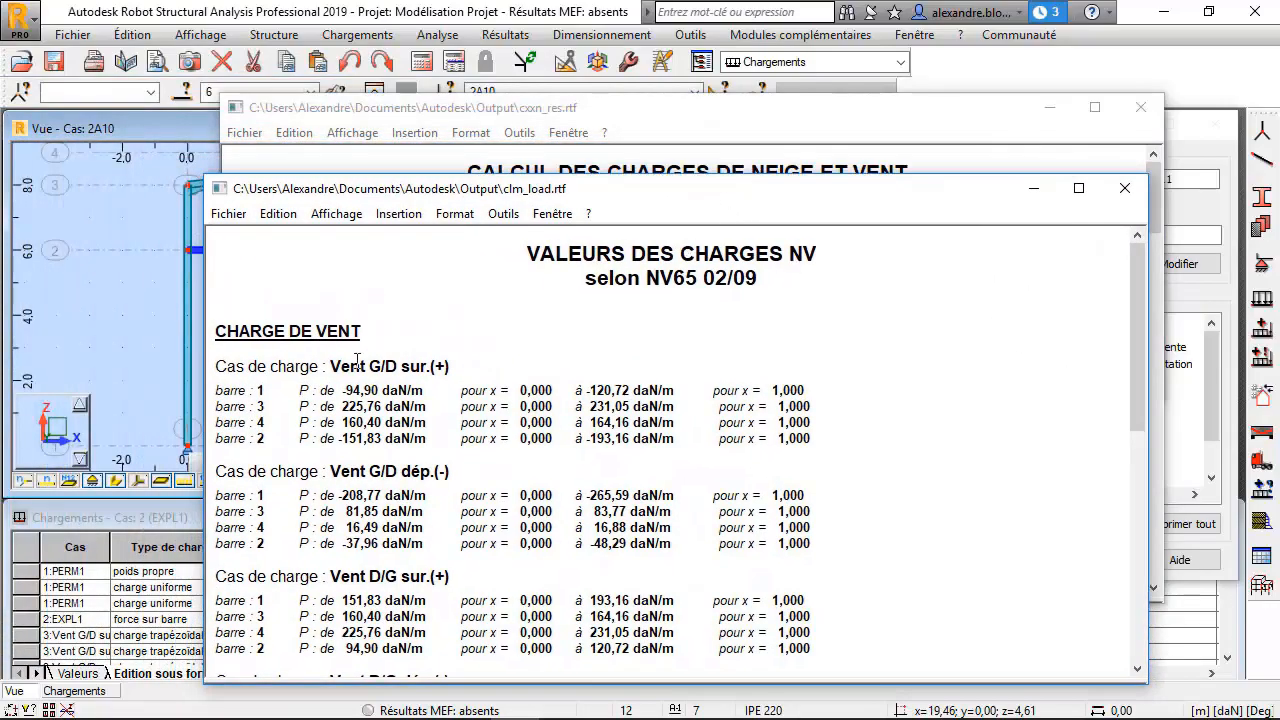
- Read through the NV65 load values note and start saving a copy, browsing to Documents > Alphorm > Robot Structural Analysis Professional > Ressources
{"action": "scroll", "coordinate": [357, 360], "scroll_direction": "down", "scroll_amount": 6}
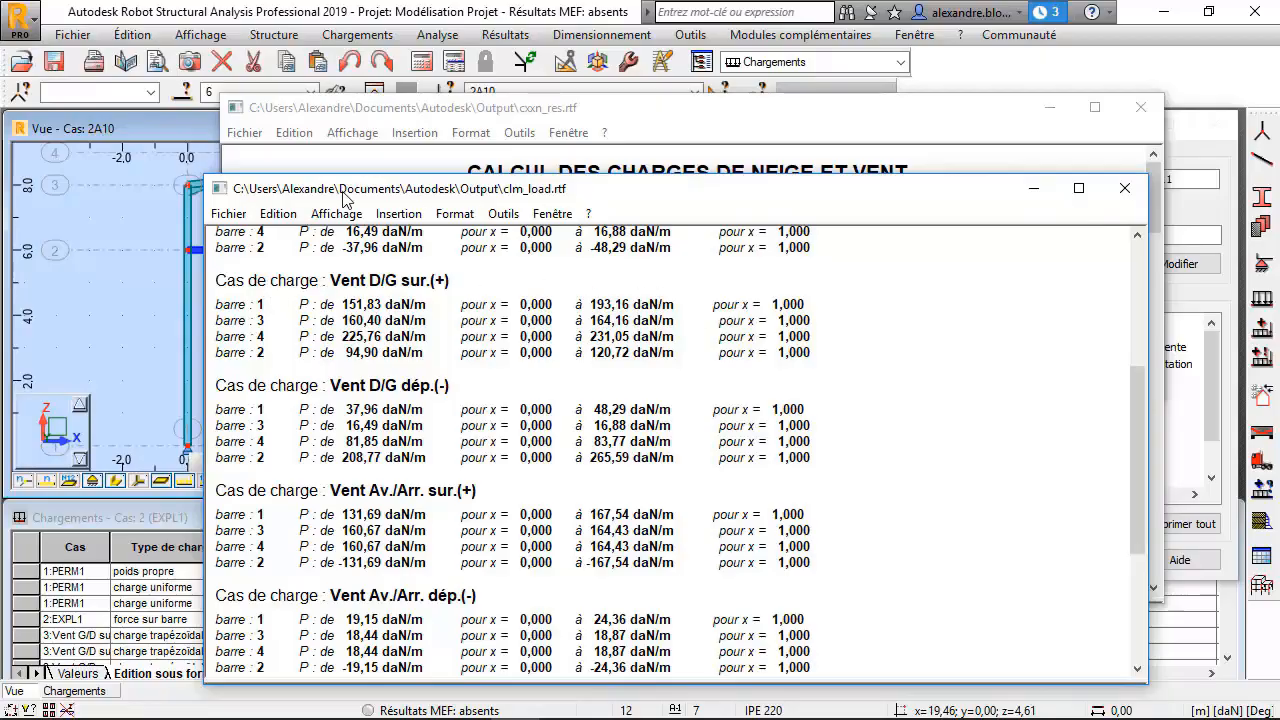
{"action": "left_click", "coordinate": [228, 214]}
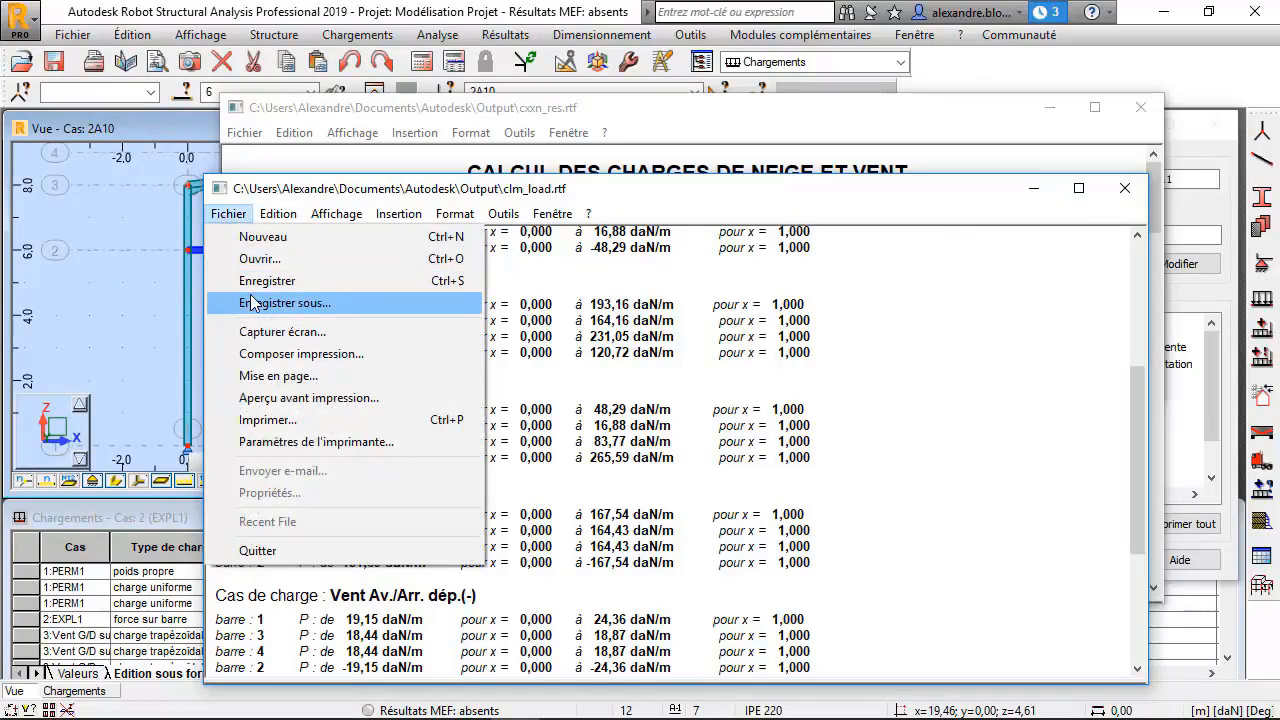
{"action": "left_click", "coordinate": [252, 303]}
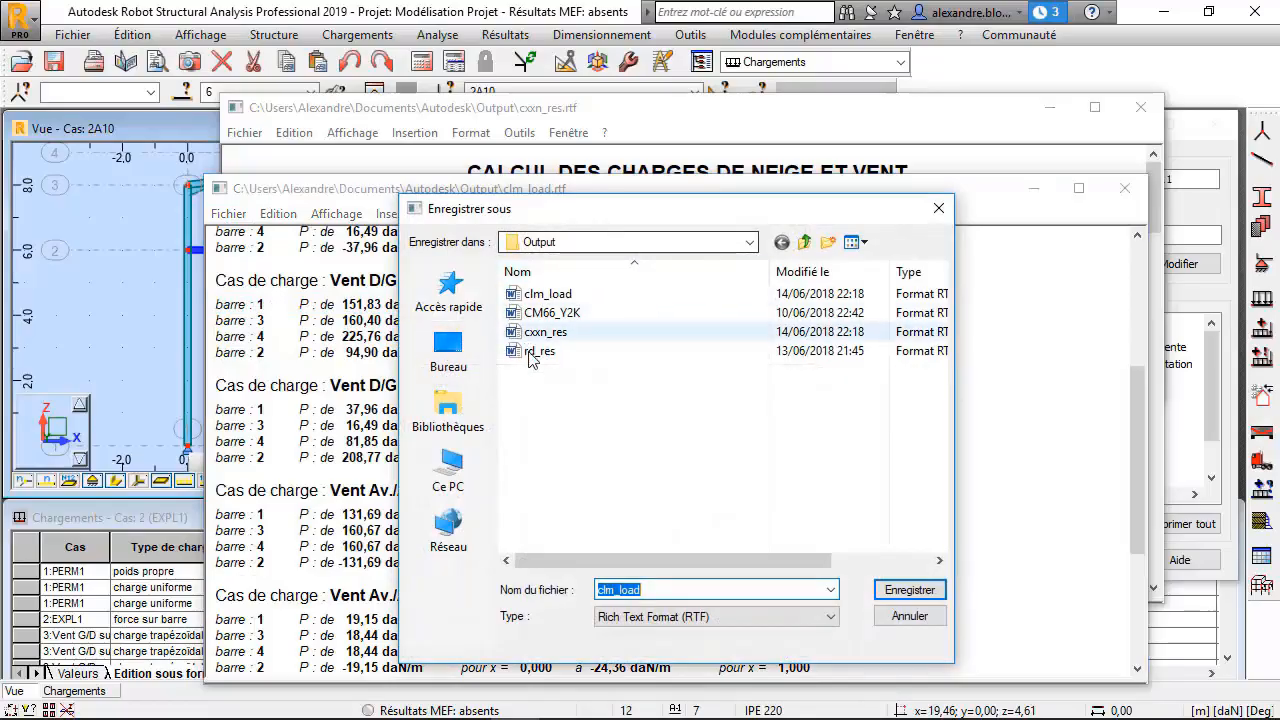
{"action": "left_click", "coordinate": [448, 408]}
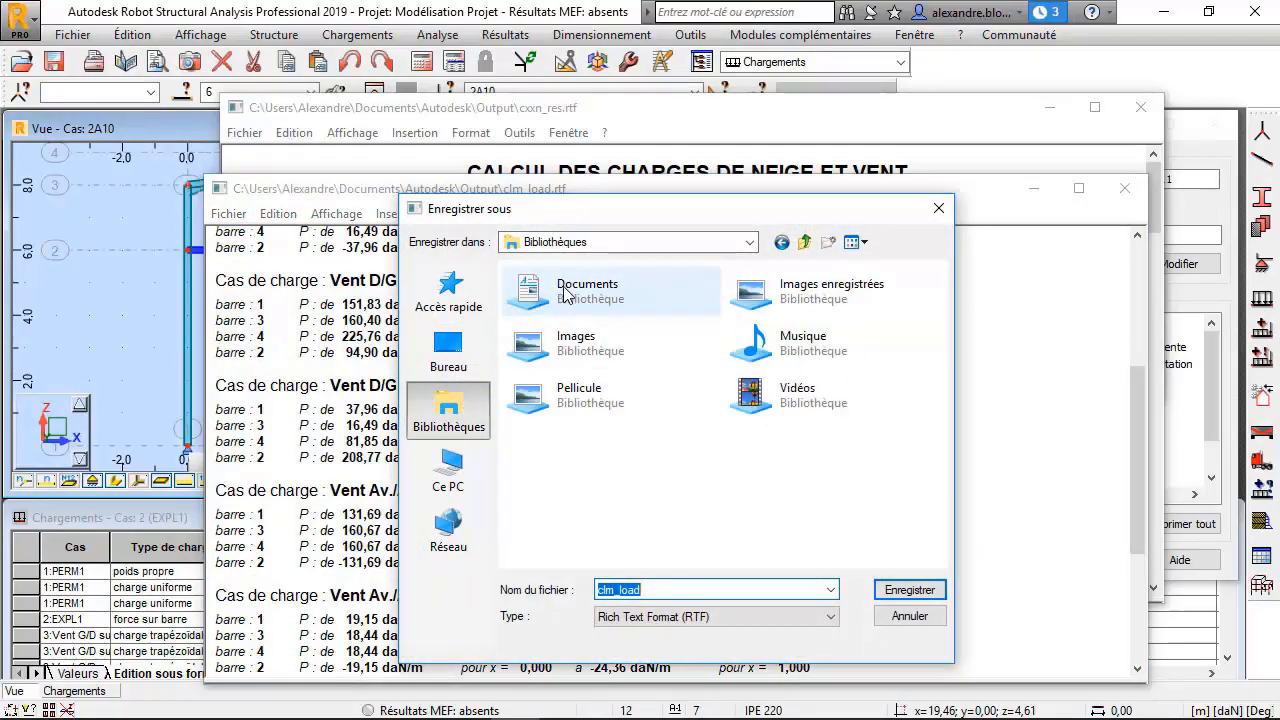
{"action": "double_click", "coordinate": [566, 290]}
{"action": "double_click", "coordinate": [531, 291]}
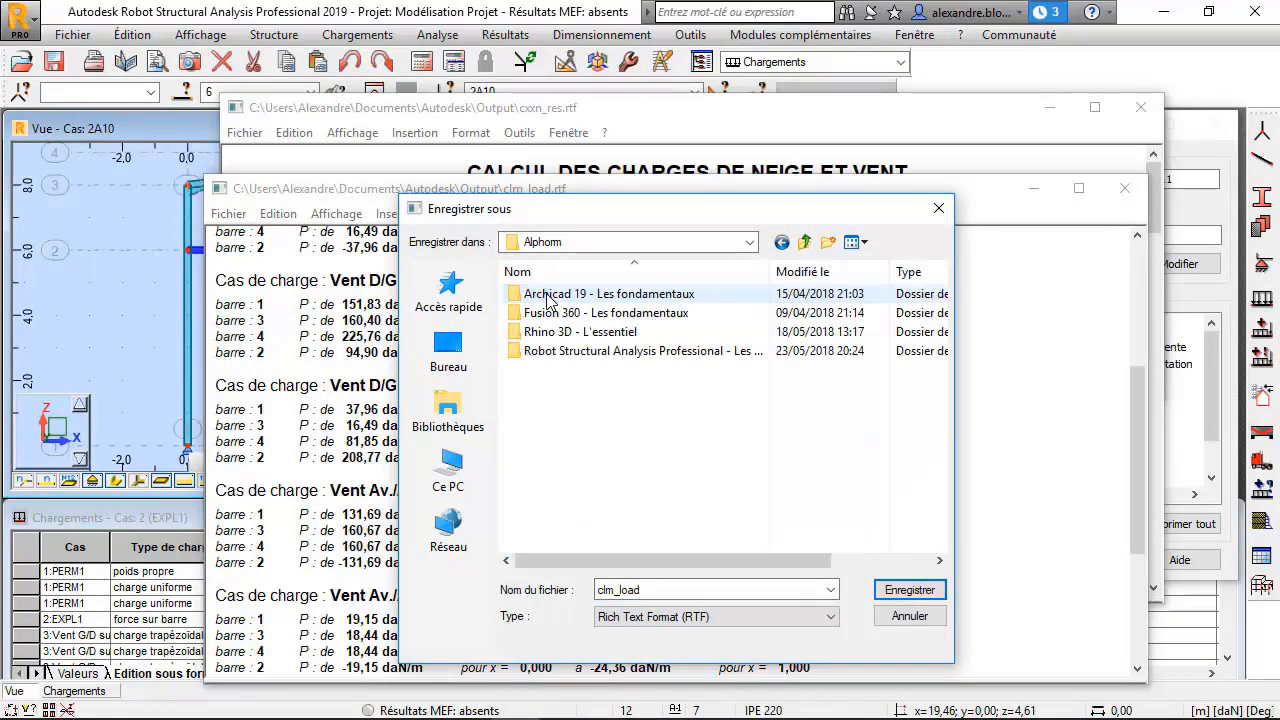
{"action": "double_click", "coordinate": [548, 350]}
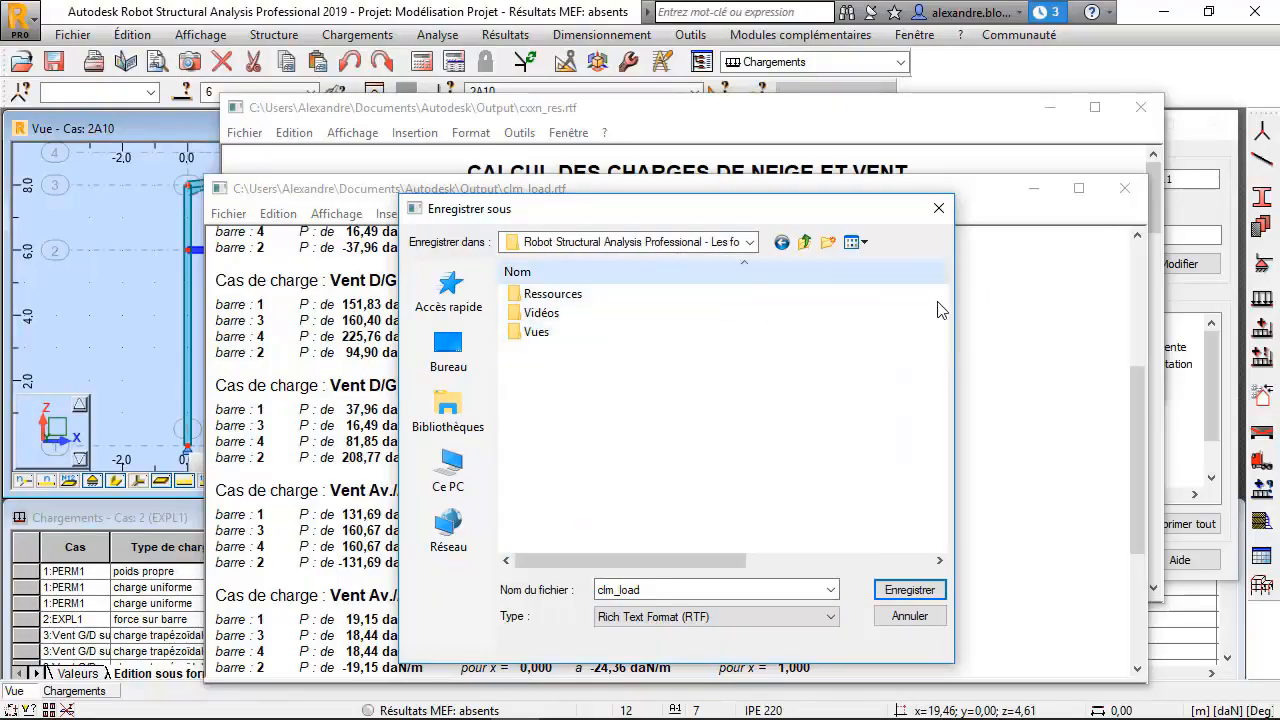
{"action": "double_click", "coordinate": [576, 296]}
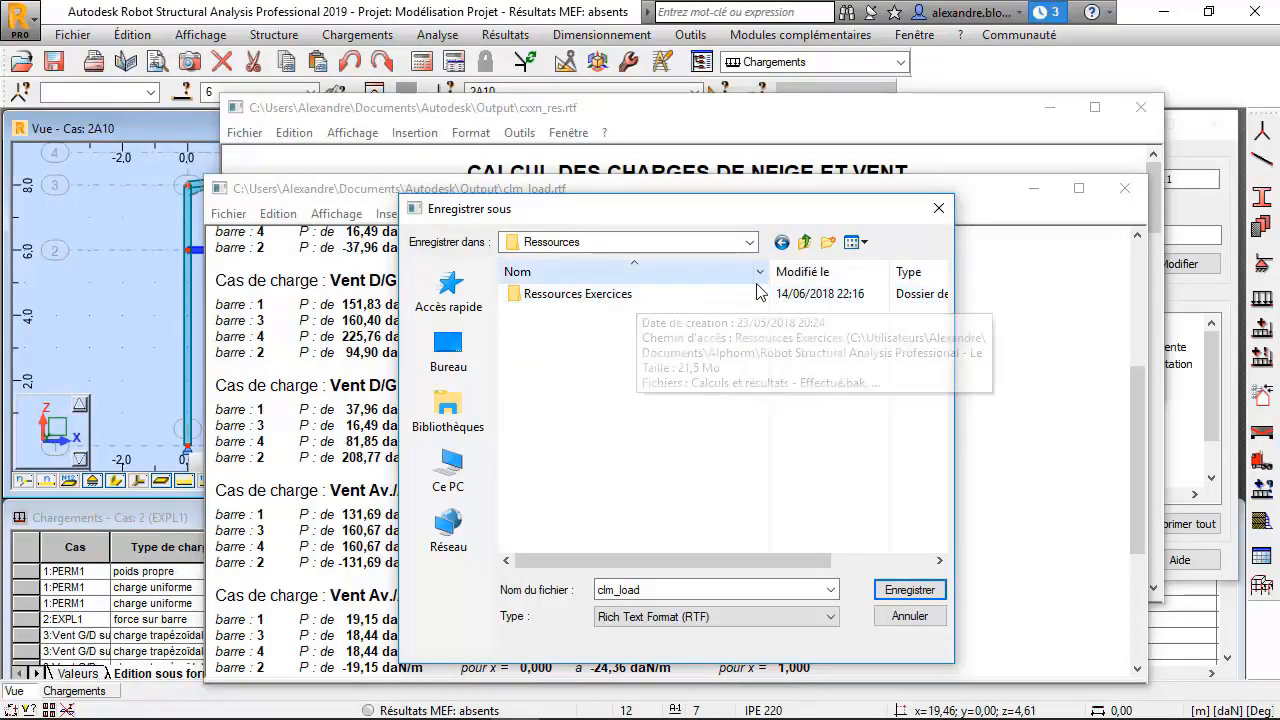
{"action": "left_click_drag", "start_coordinate": [773, 271], "coordinate": [1038, 308]}
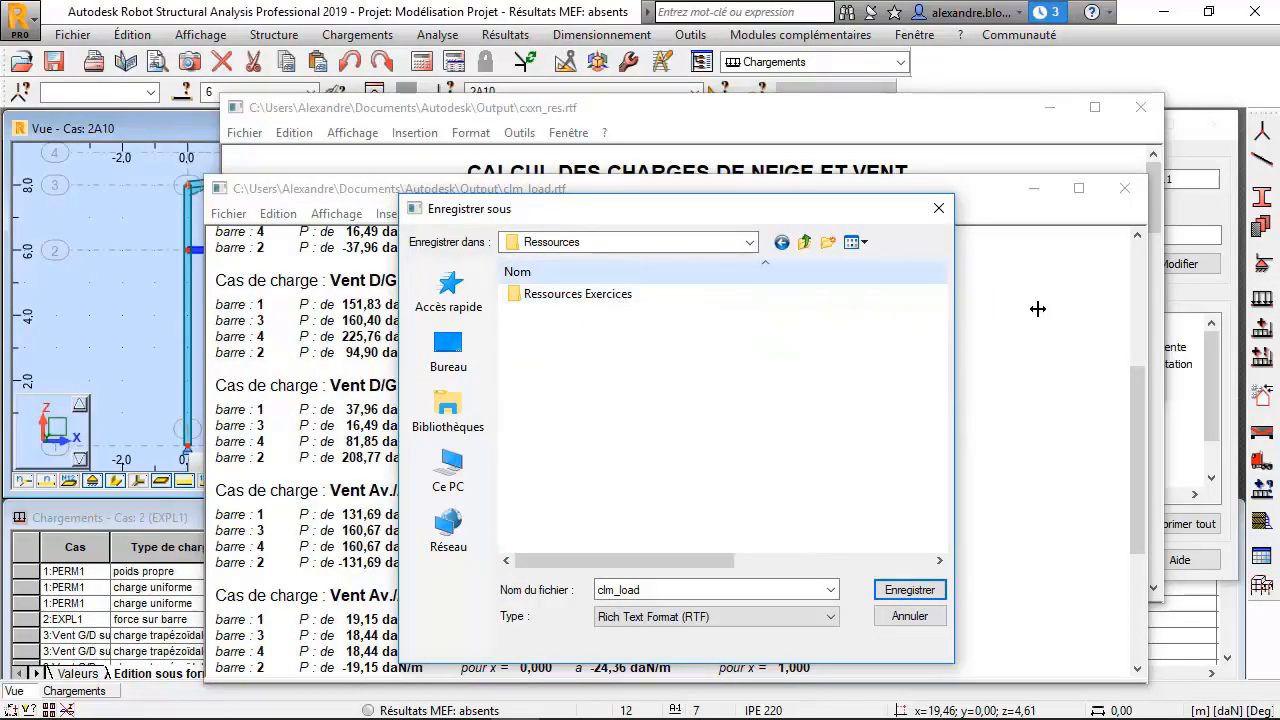
- Create a folder named Ressources projet inside Ressources and open it as the save location
{"action": "left_click", "coordinate": [828, 242]}
{"action": "type", "text": "Re"}
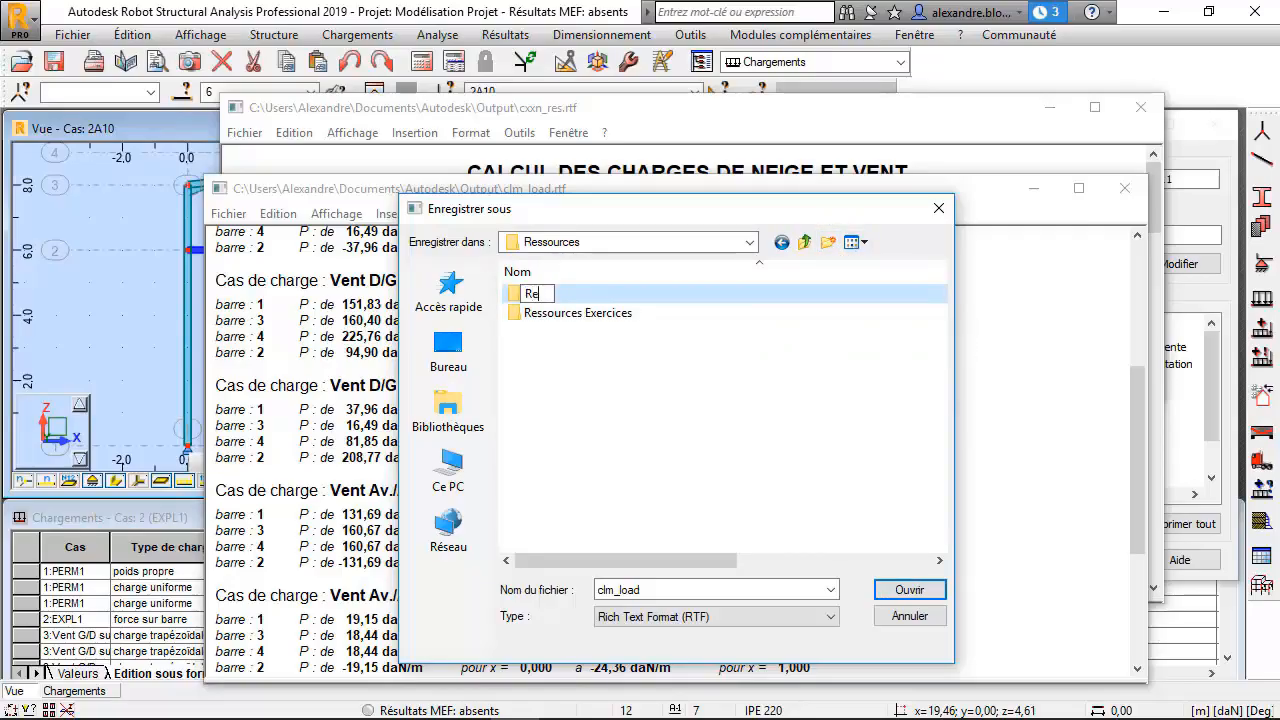
{"action": "type", "text": "ssources projet"}
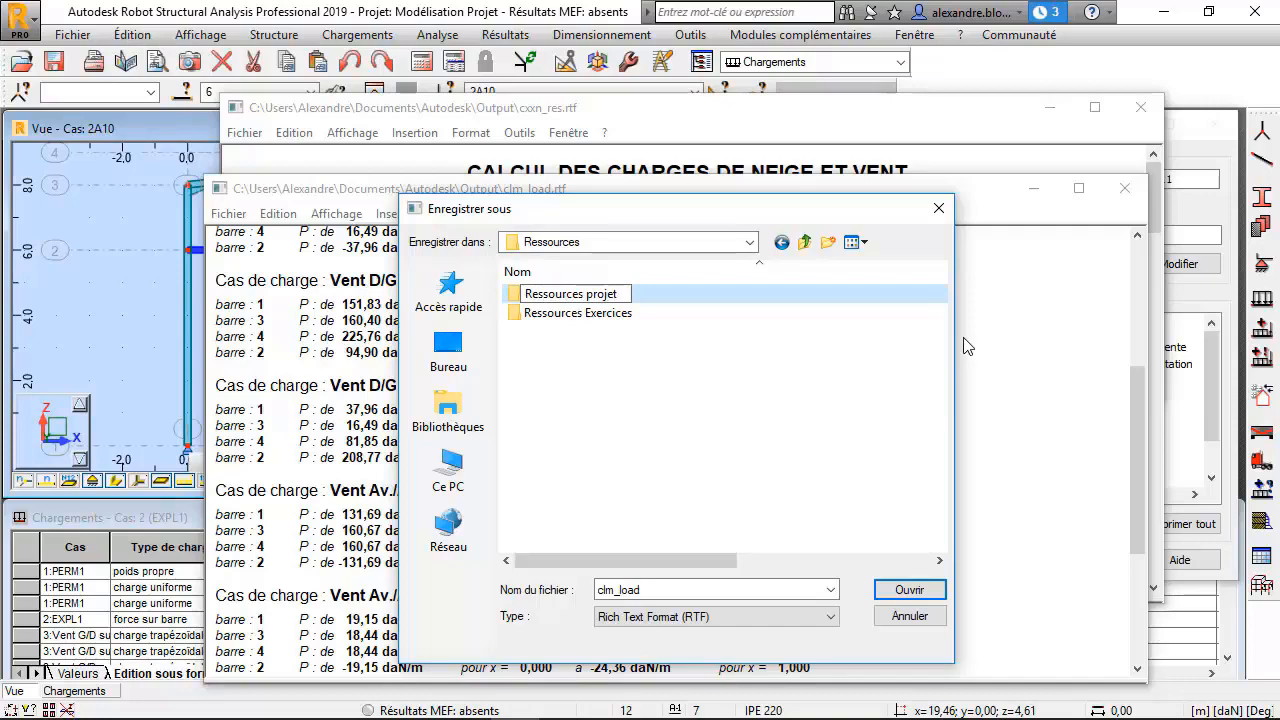
{"action": "key", "text": "Return"}
{"action": "key", "text": "Return"}
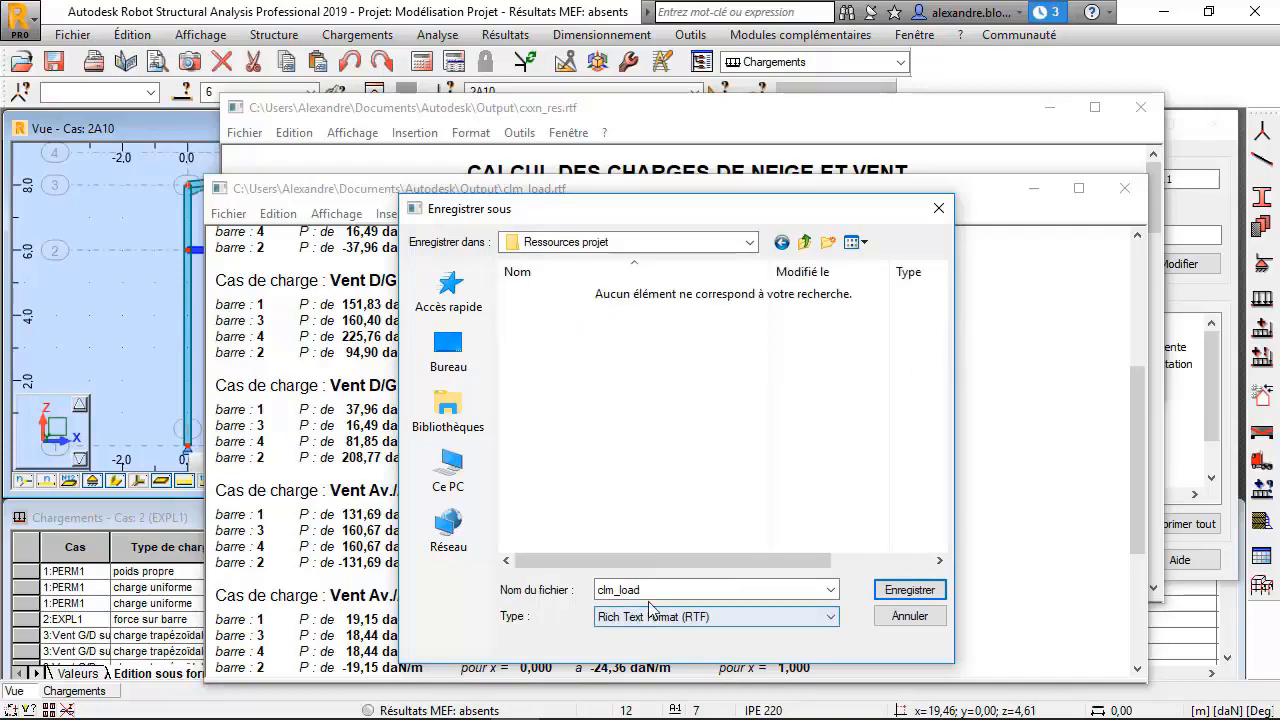
- Save the load values note as clm_load in Rich Text Format (RTF) in Ressources projet, and close the note
{"action": "left_click_drag", "start_coordinate": [641, 217], "coordinate": [641, 257]}
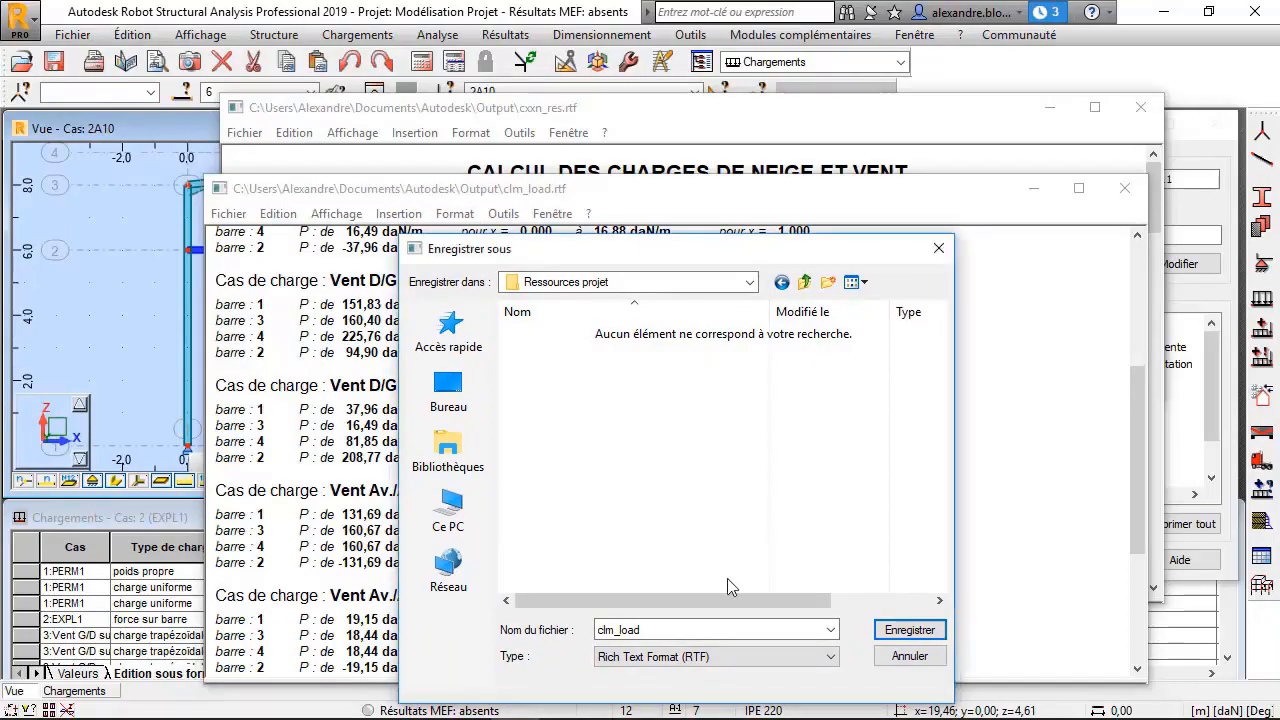
{"action": "double_click", "coordinate": [620, 630]}
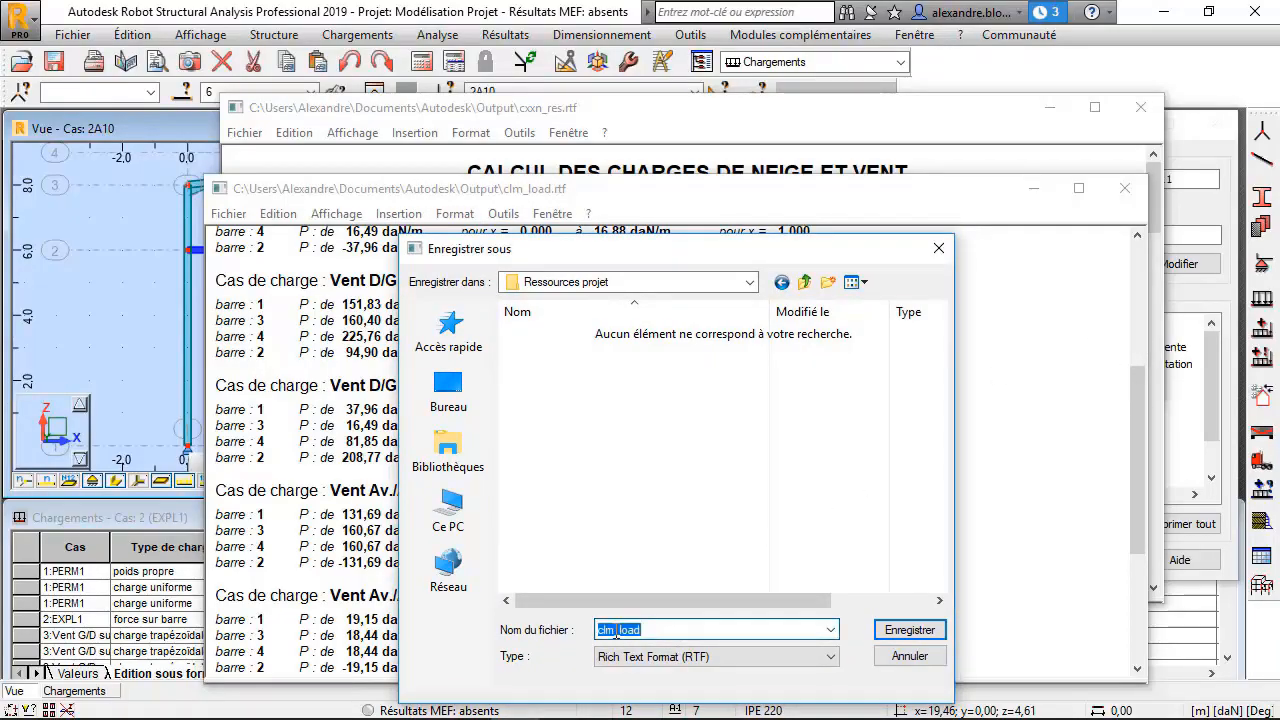
{"action": "left_click", "coordinate": [745, 660]}
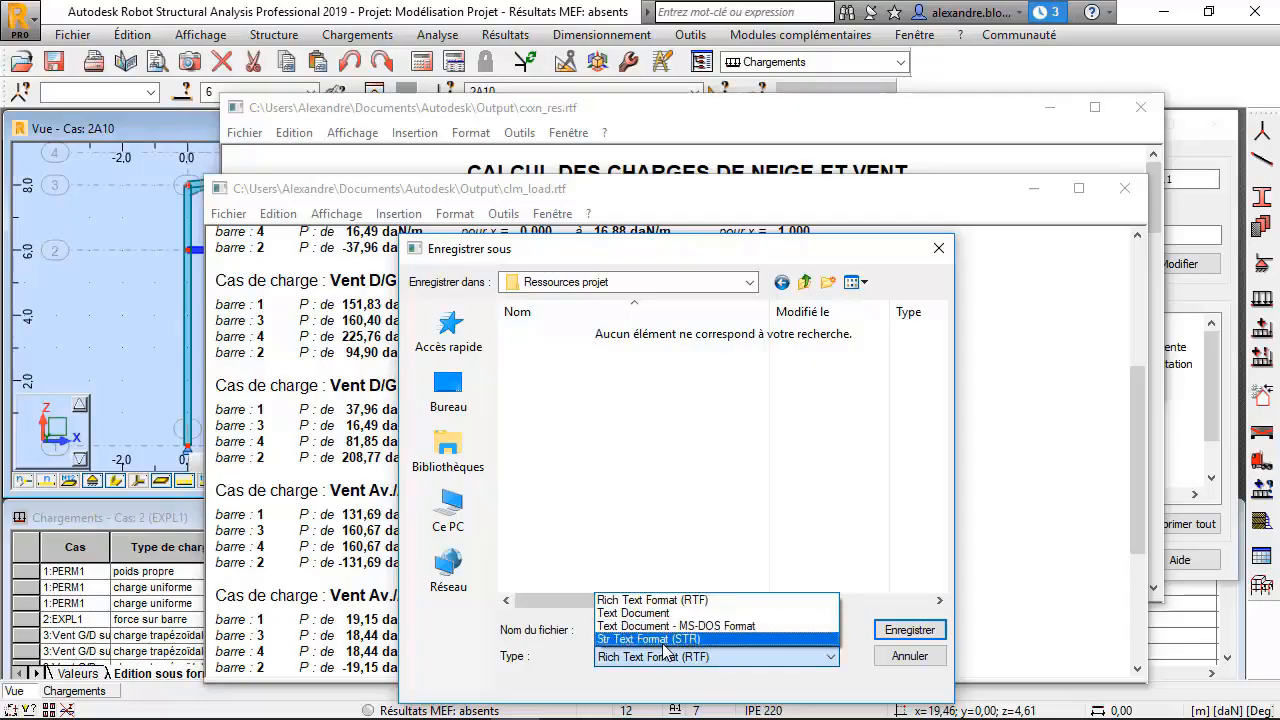
{"action": "left_click", "coordinate": [703, 682]}
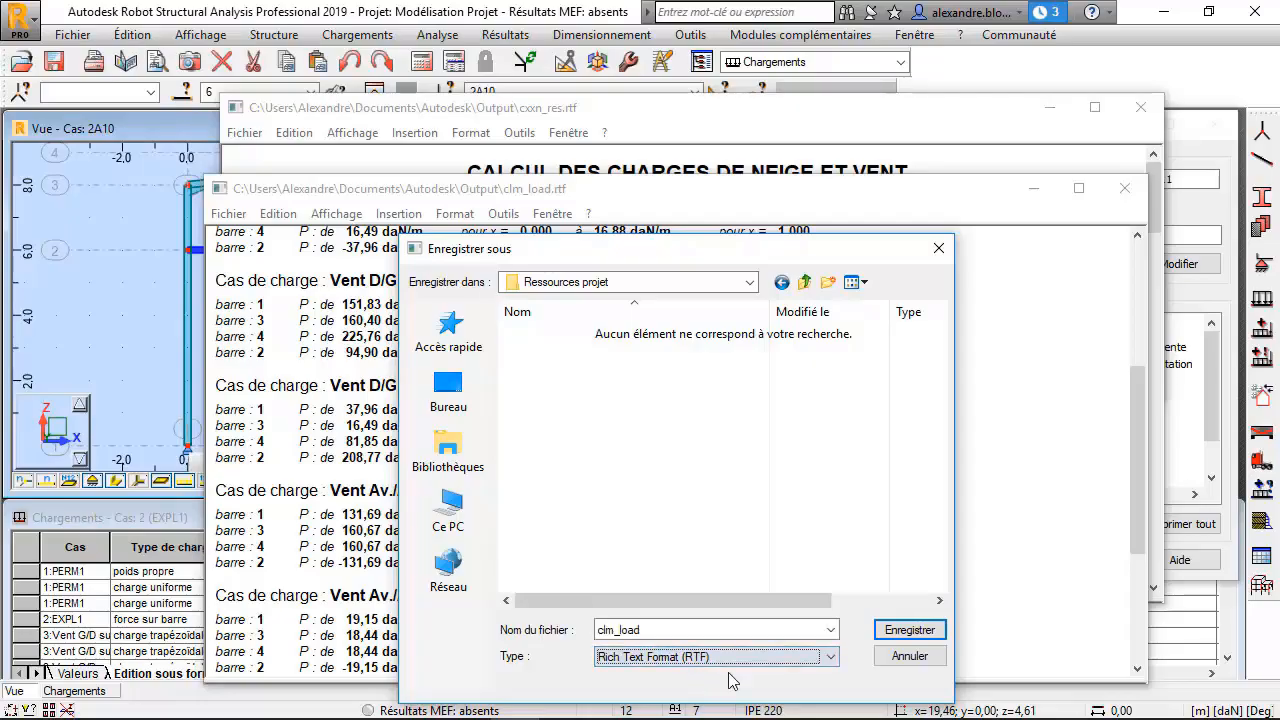
{"action": "left_click", "coordinate": [905, 630]}
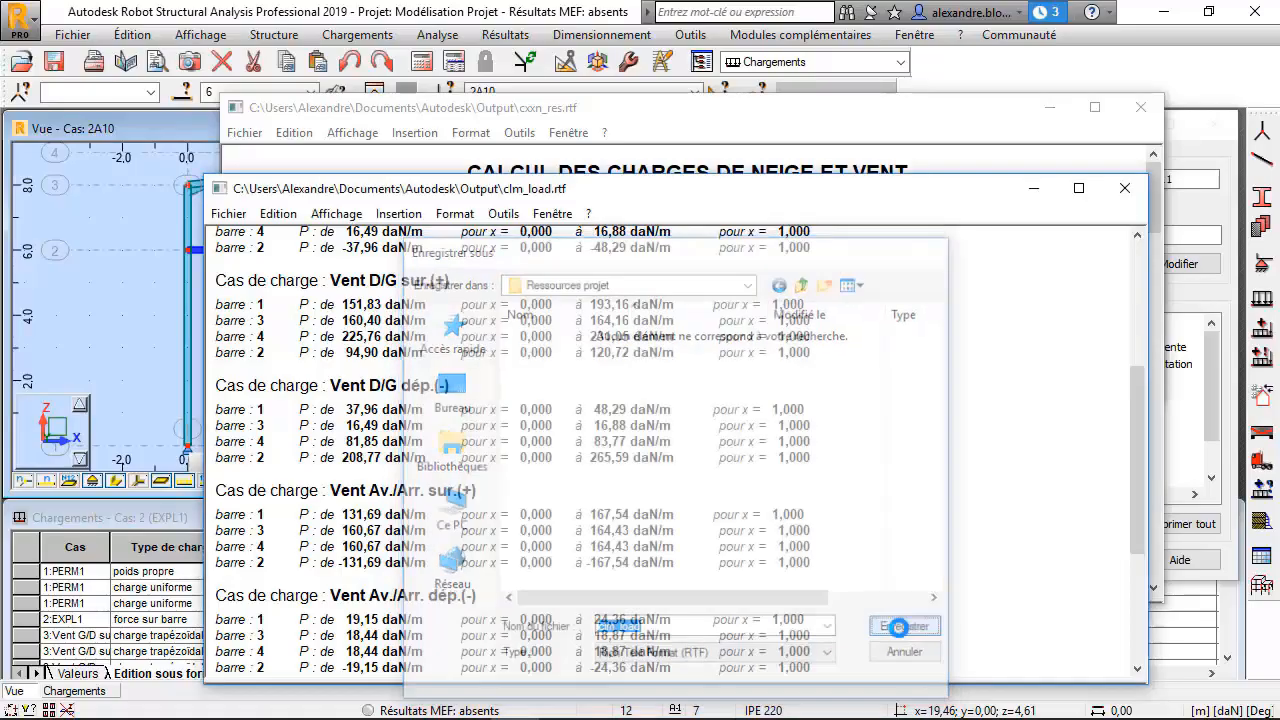
{"action": "left_click_drag", "start_coordinate": [1136, 387], "coordinate": [1132, 255]}
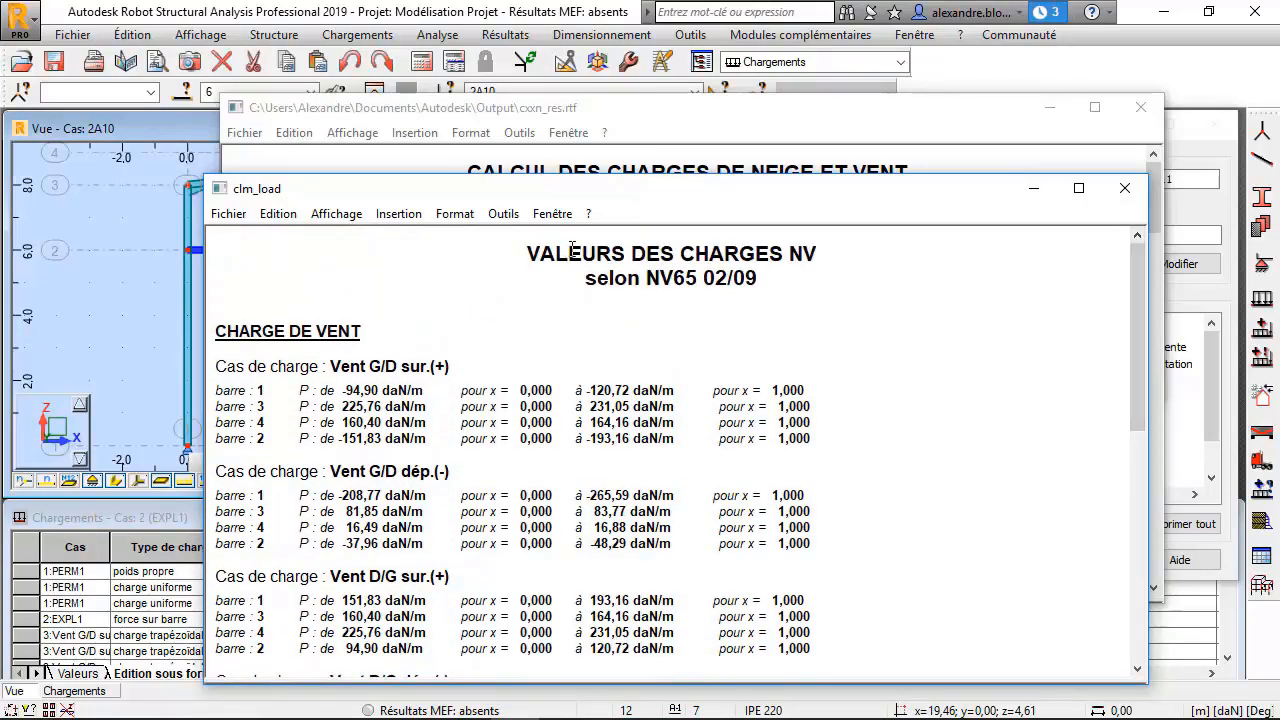
{"action": "left_click", "coordinate": [1120, 190]}
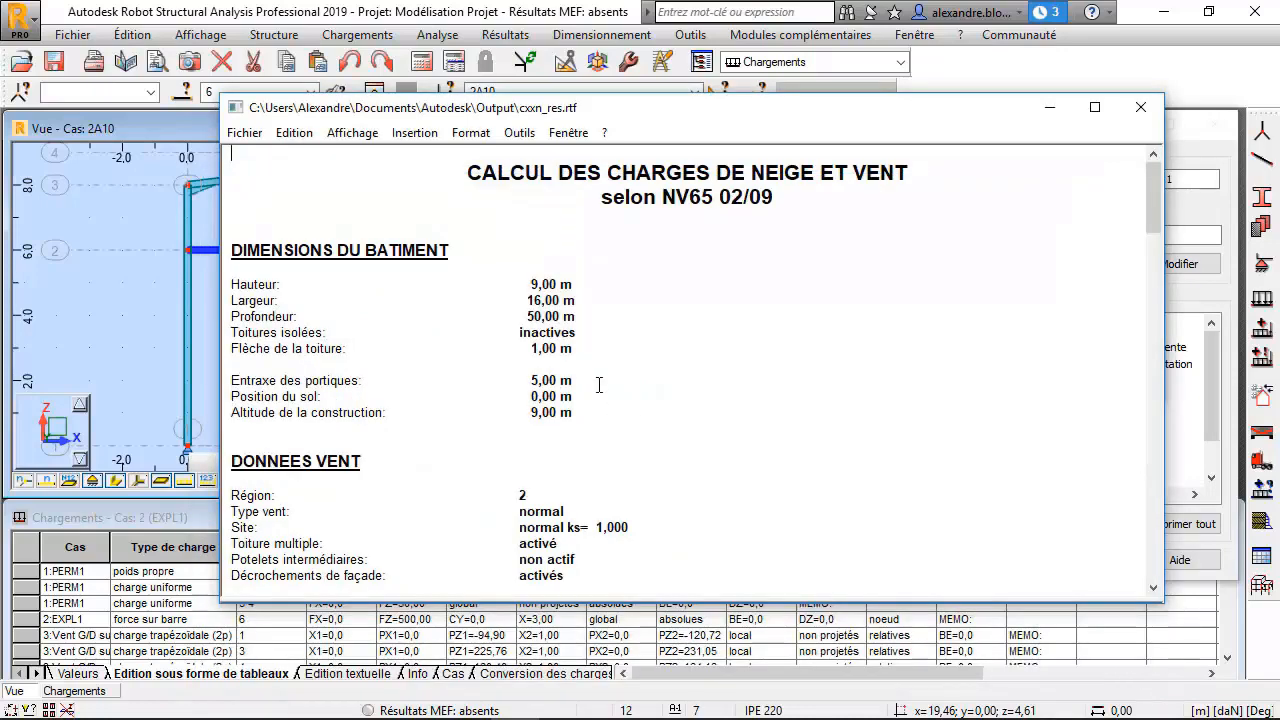
- Save the snow and wind calculation note, and start saving a copy of it in the Ressources projet folder
{"action": "left_click", "coordinate": [245, 134]}
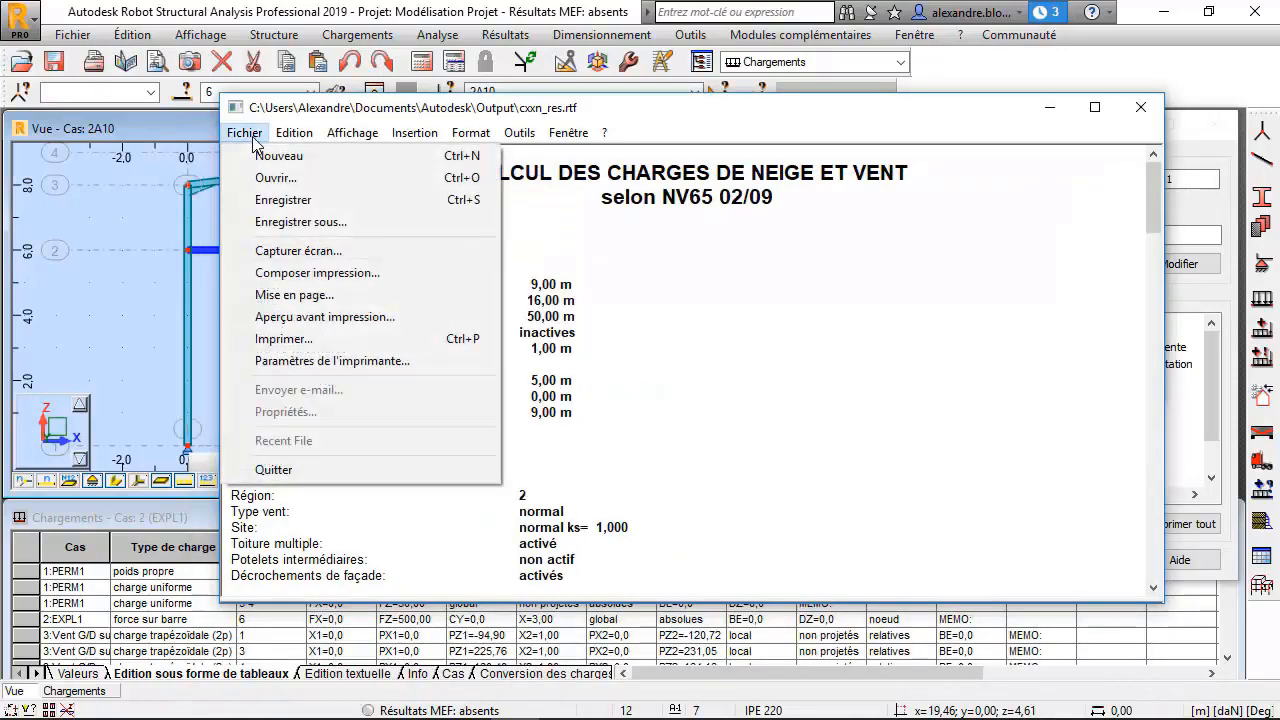
{"action": "left_click", "coordinate": [272, 202]}
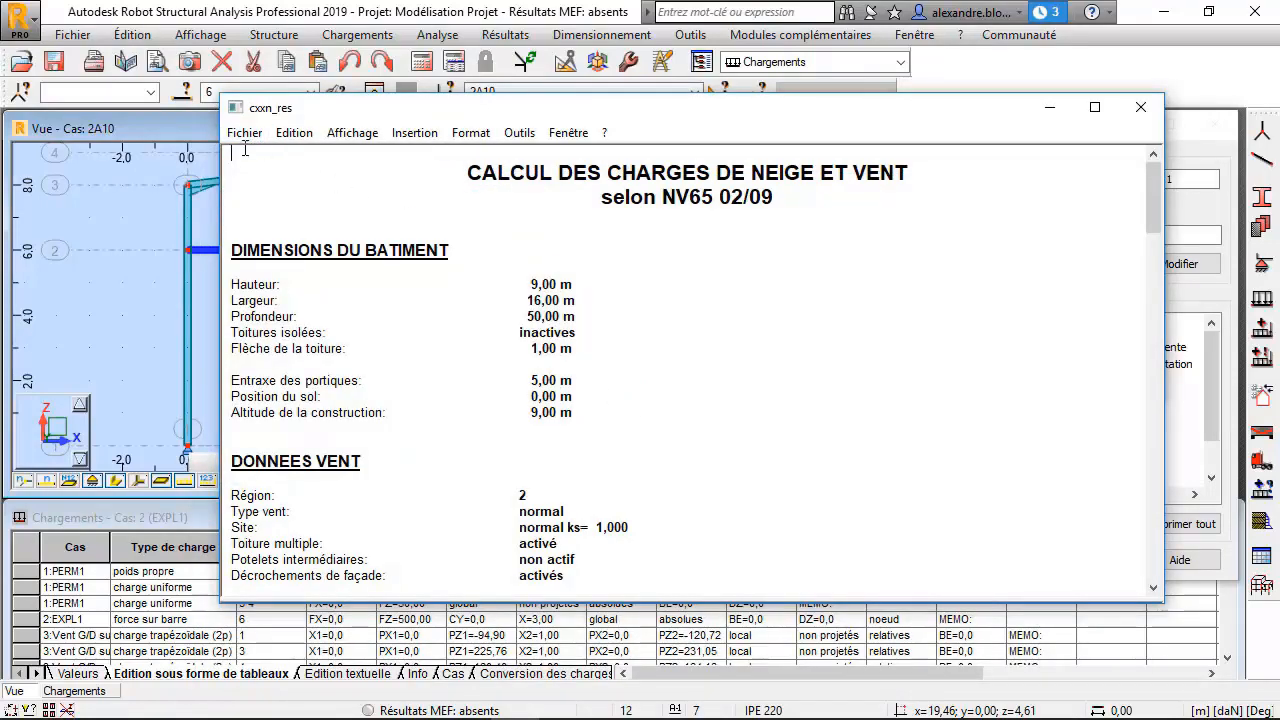
{"action": "left_click", "coordinate": [245, 133]}
{"action": "left_click", "coordinate": [290, 220]}
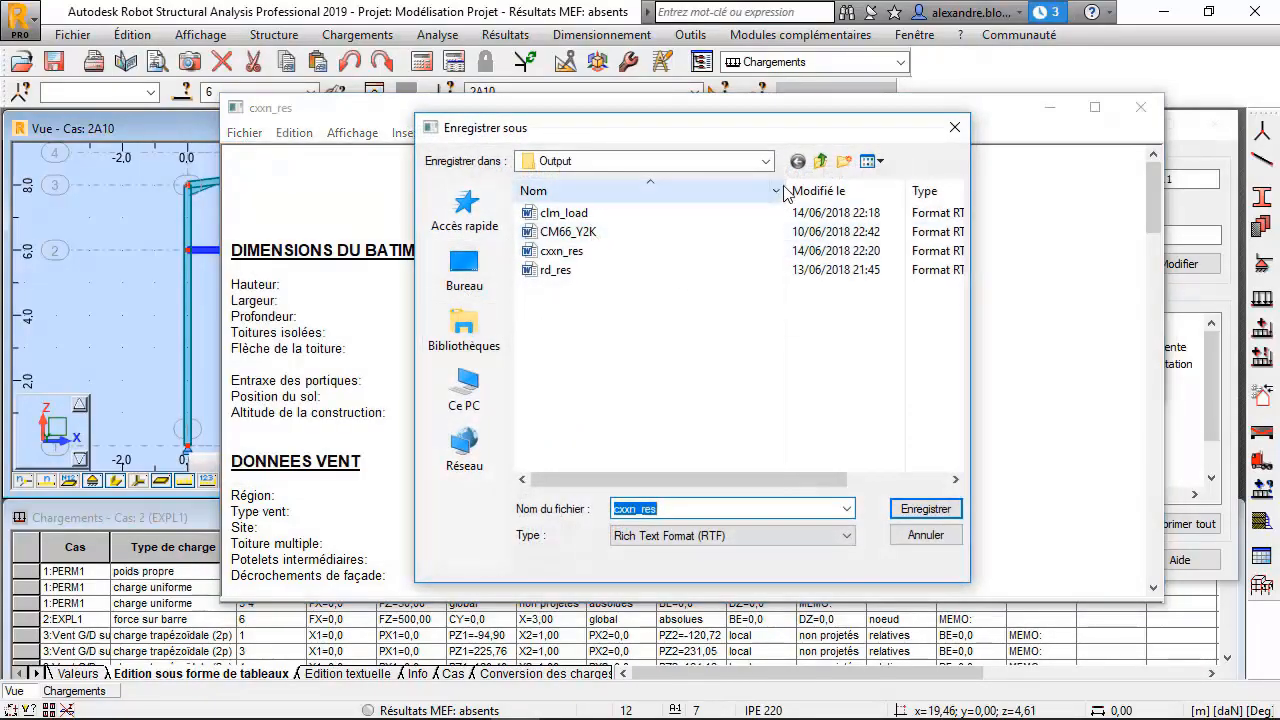
{"action": "left_click_drag", "start_coordinate": [783, 187], "coordinate": [955, 187]}
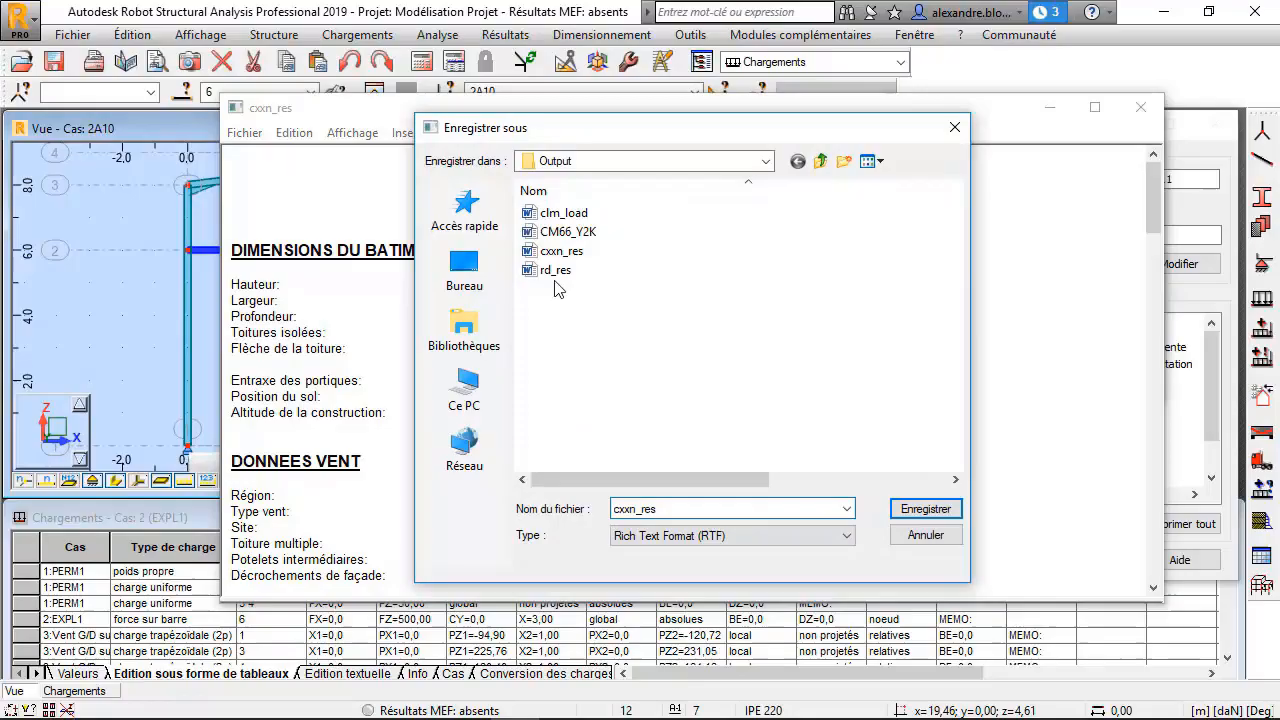
{"action": "left_click", "coordinate": [475, 344]}
{"action": "double_click", "coordinate": [545, 210]}
{"action": "double_click", "coordinate": [555, 212]}
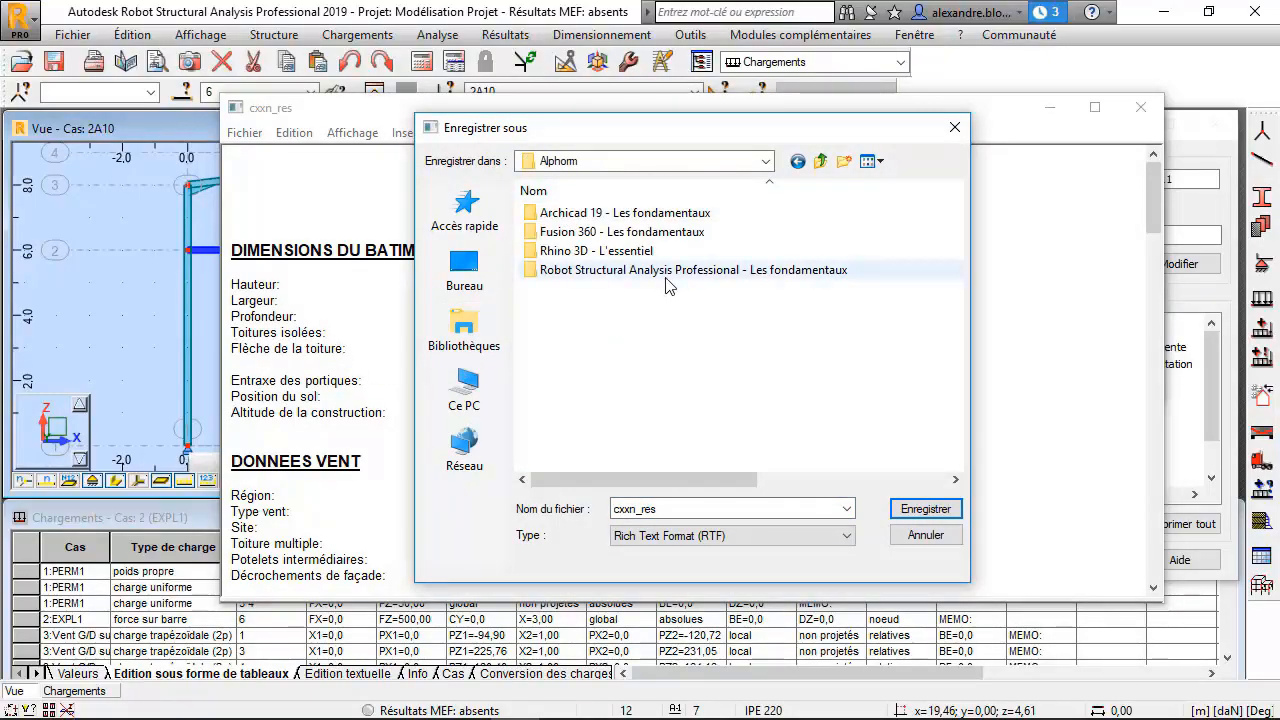
{"action": "double_click", "coordinate": [660, 270]}
{"action": "left_click", "coordinate": [556, 214]}
{"action": "double_click", "coordinate": [555, 215]}
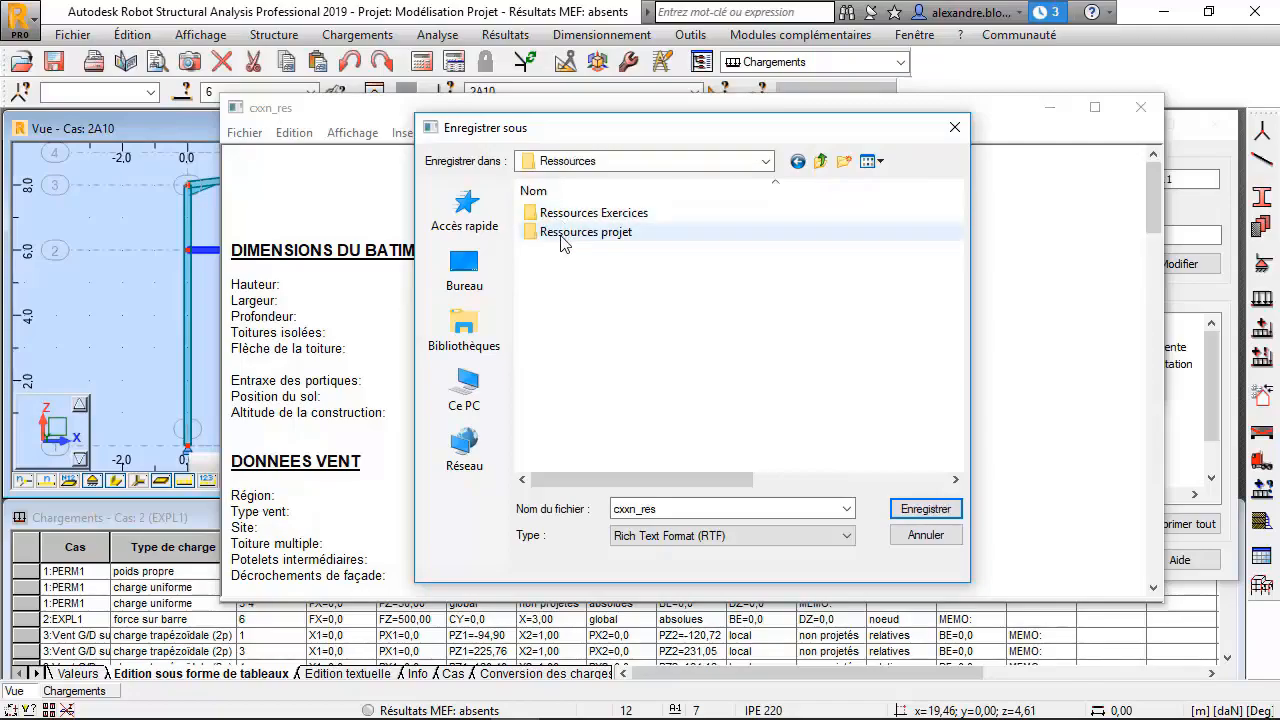
{"action": "double_click", "coordinate": [565, 233]}
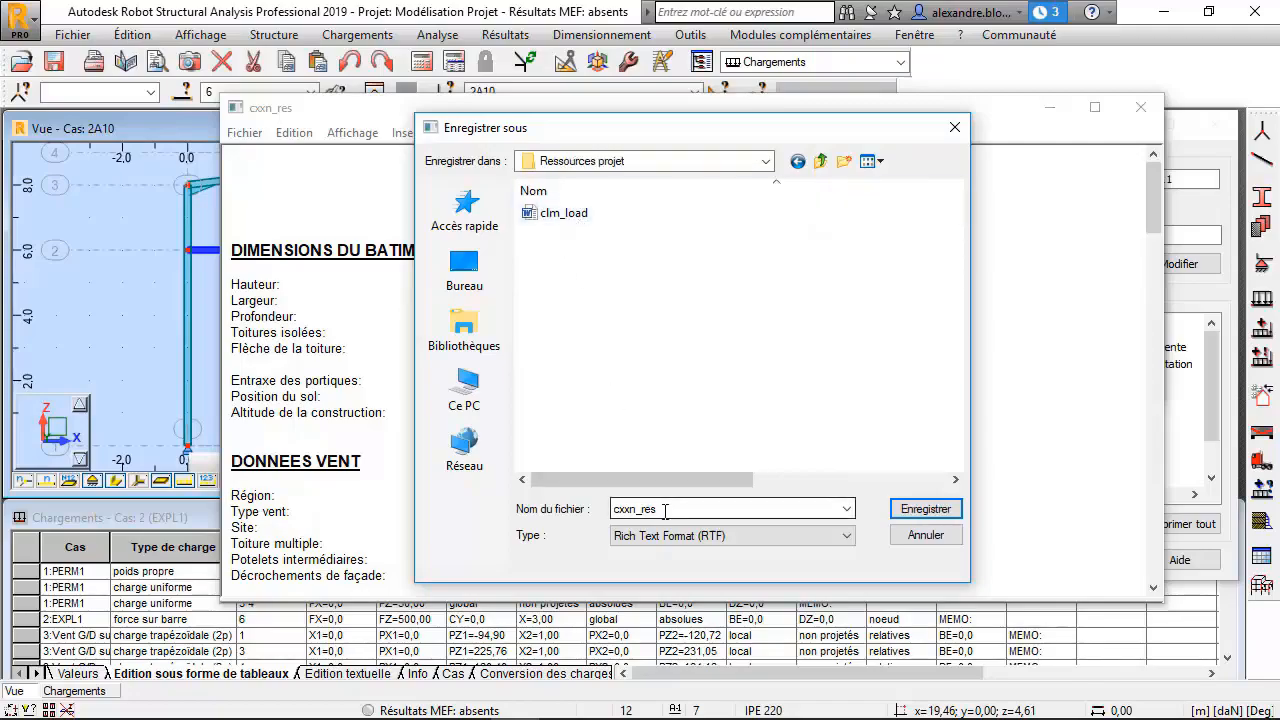
- Save the note copy as Calcul des charges de neige et vent, and close both the note and the snow and wind definition
{"action": "double_click", "coordinate": [634, 509]}
{"action": "left_click_drag", "start_coordinate": [584, 124], "coordinate": [573, 229]}
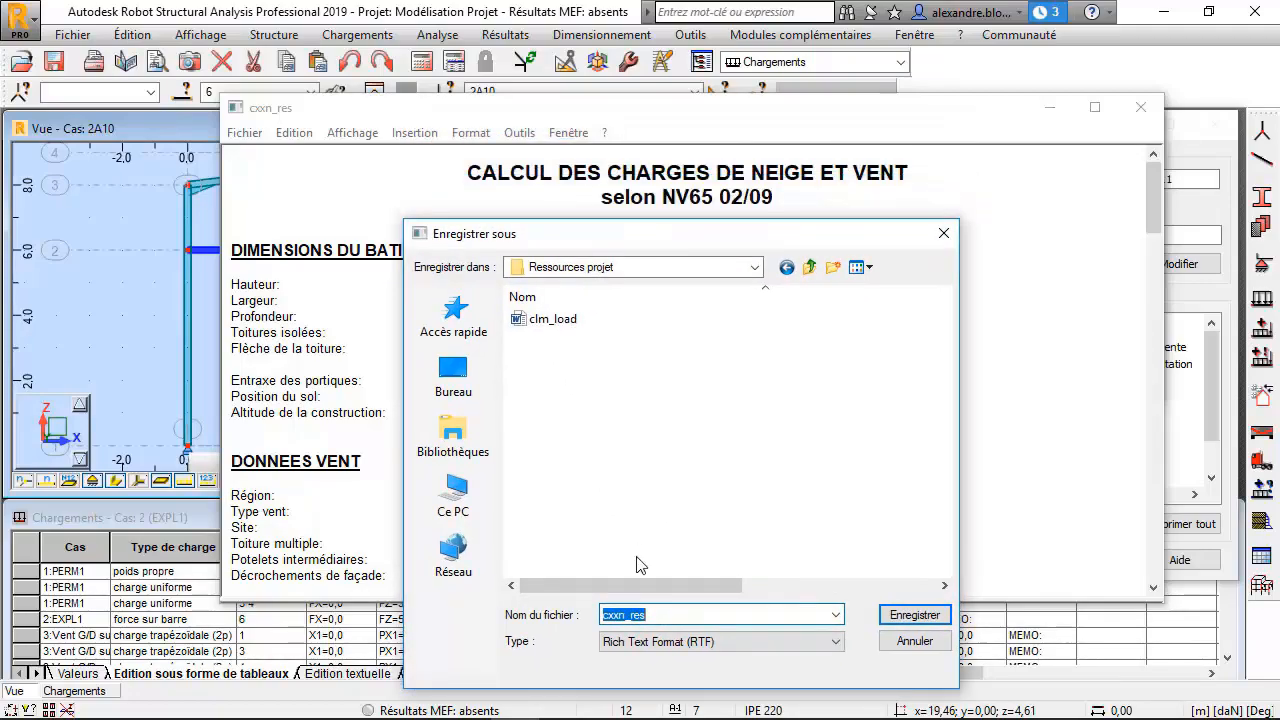
{"action": "type", "text": "Calcul des charges "}
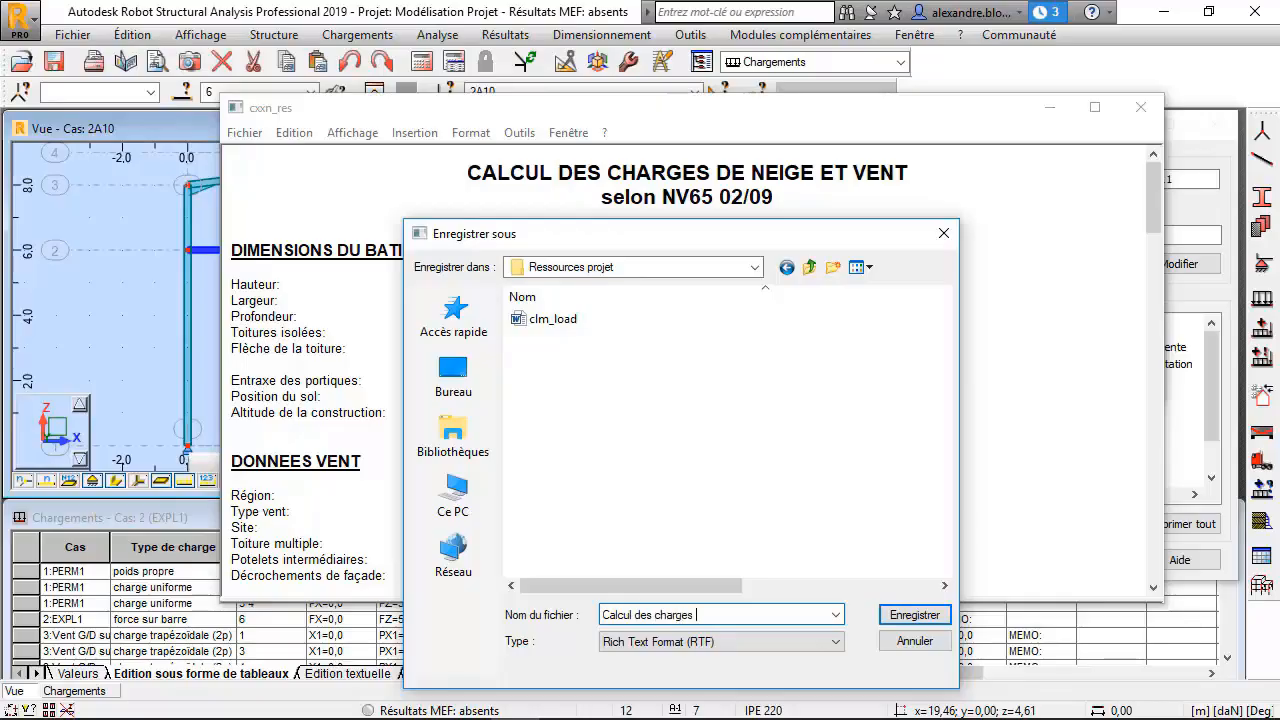
{"action": "type", "text": "de neige et vent"}
{"action": "key", "text": "Return"}
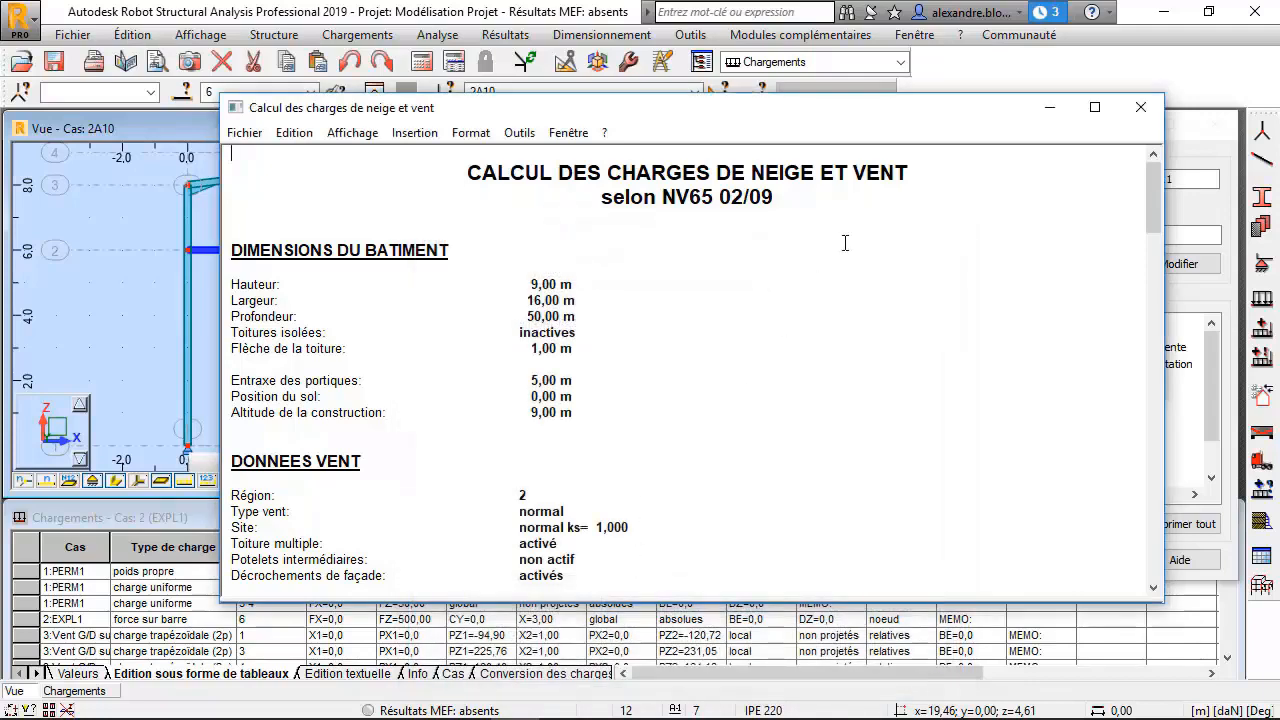
{"action": "left_click", "coordinate": [1142, 108]}
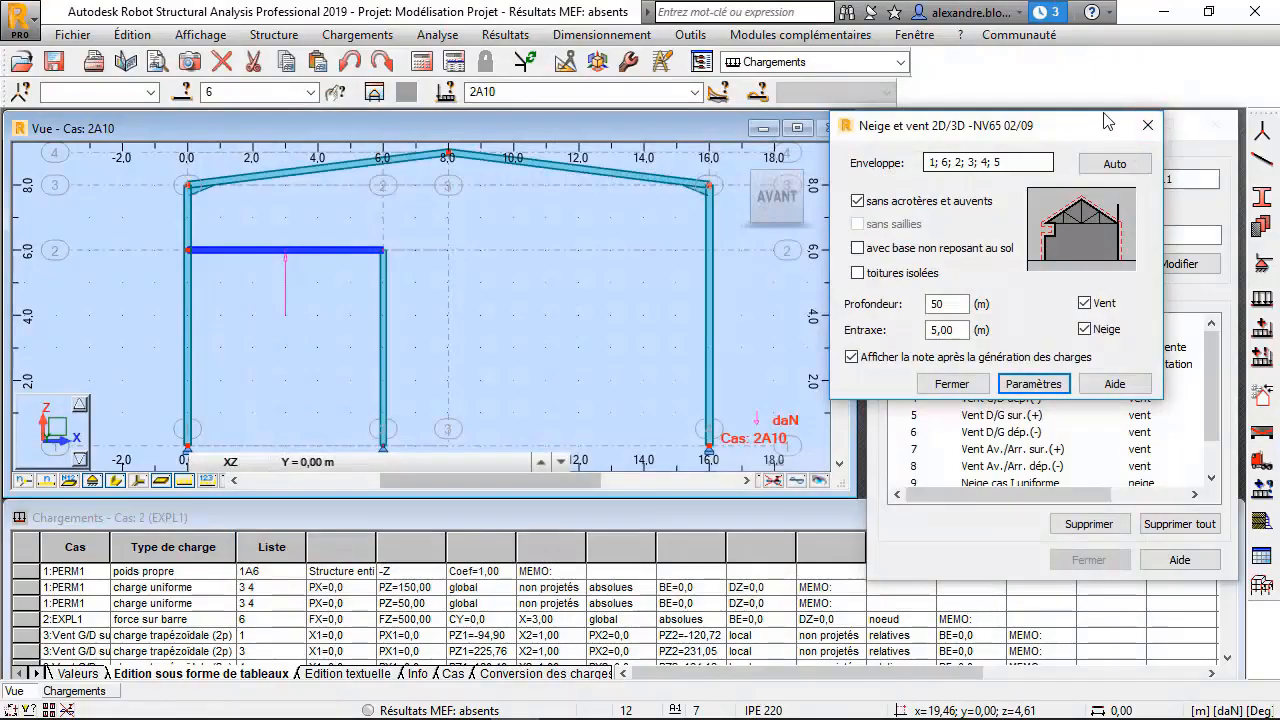
{"action": "left_click", "coordinate": [951, 384]}
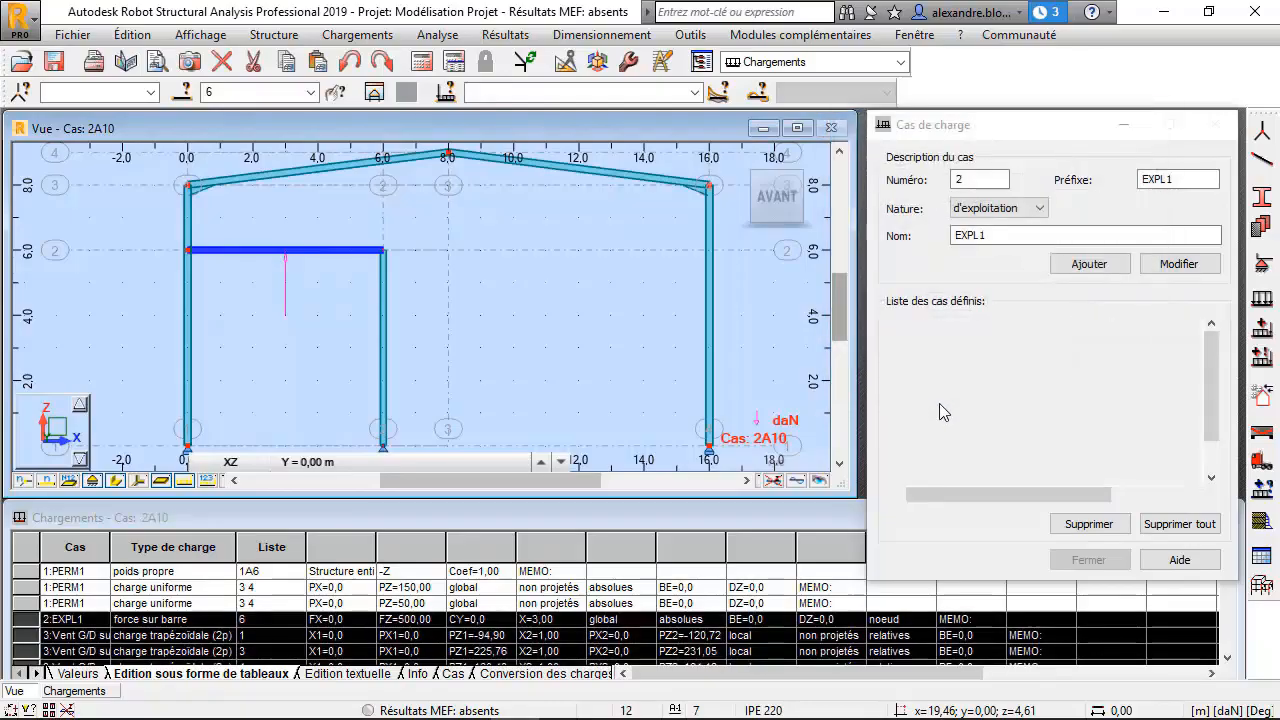
- Generate complete automatic load combinations to CM66 Avril 2000 with the EFF, DEP and ACC models included
{"action": "left_click", "coordinate": [1269, 366]}
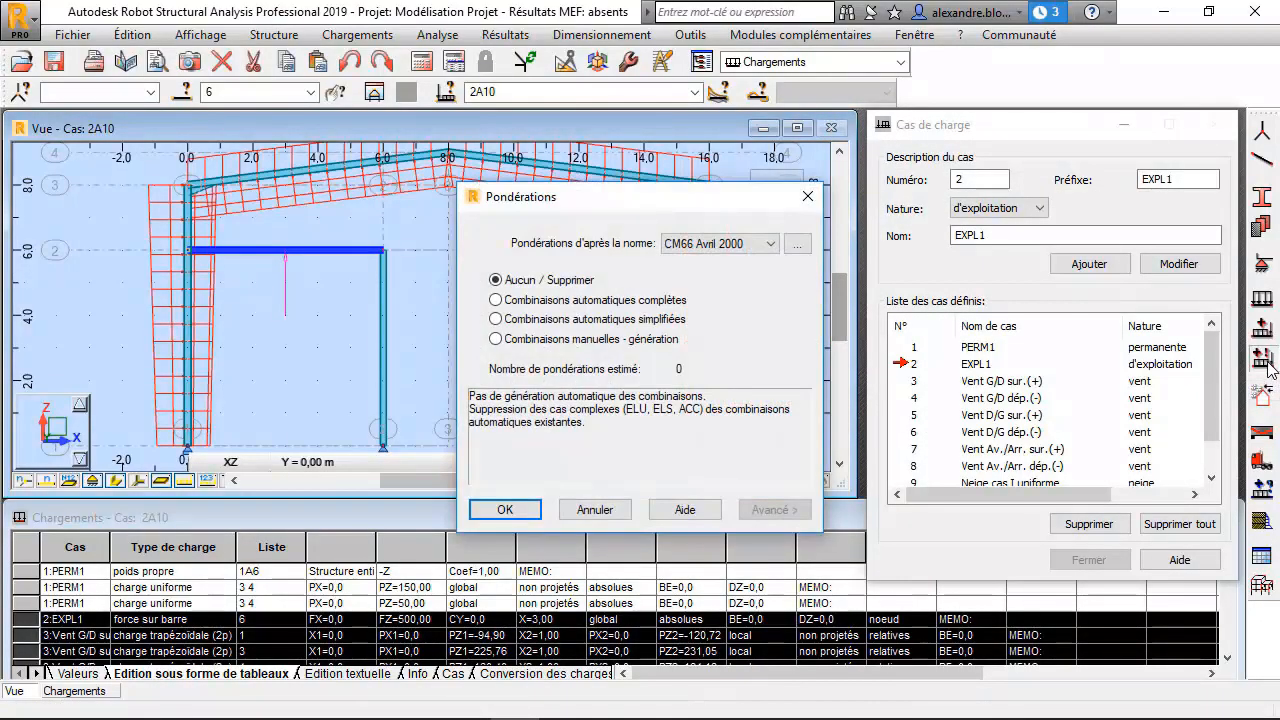
{"action": "left_click", "coordinate": [497, 301]}
{"action": "left_click", "coordinate": [757, 250]}
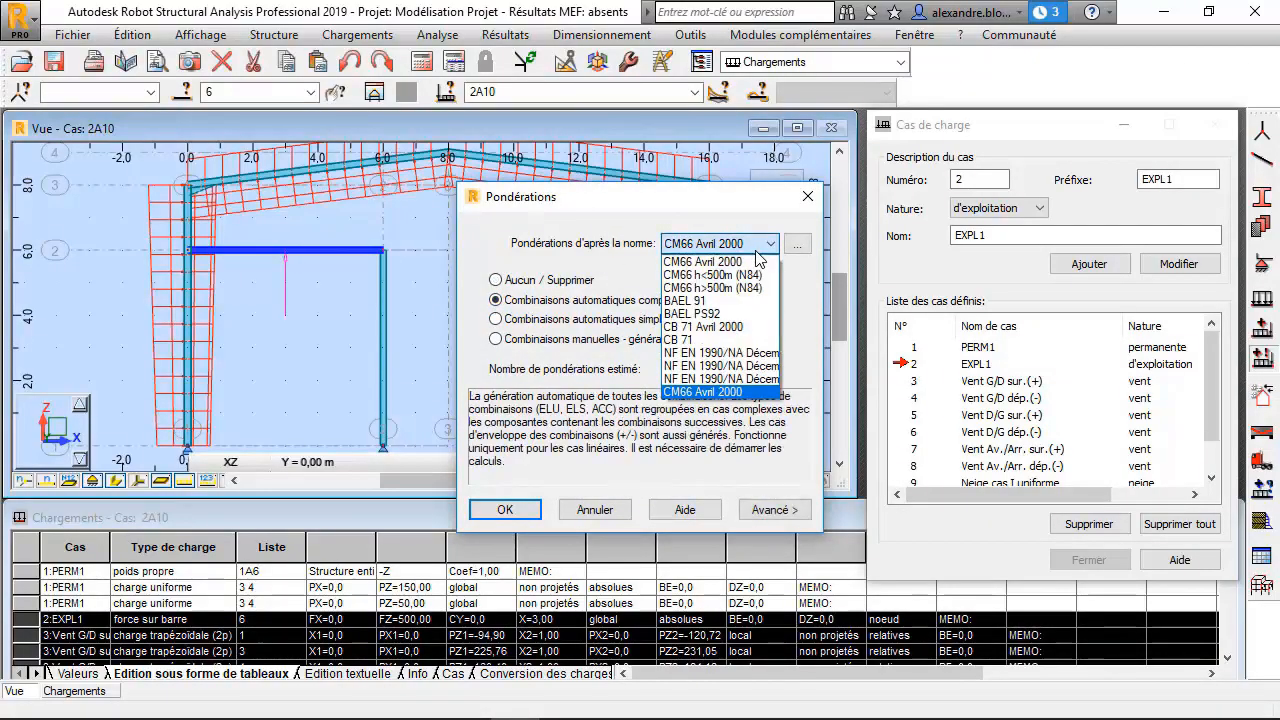
{"action": "left_click", "coordinate": [757, 252]}
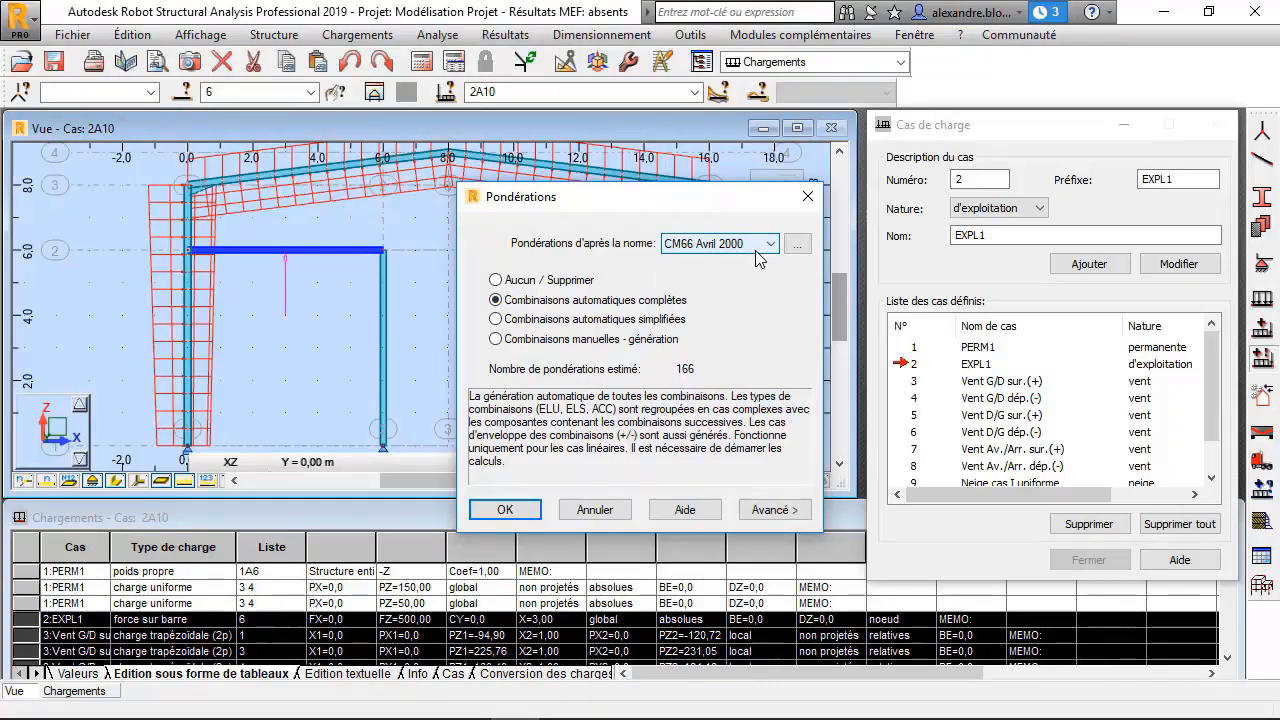
{"action": "left_click", "coordinate": [768, 510]}
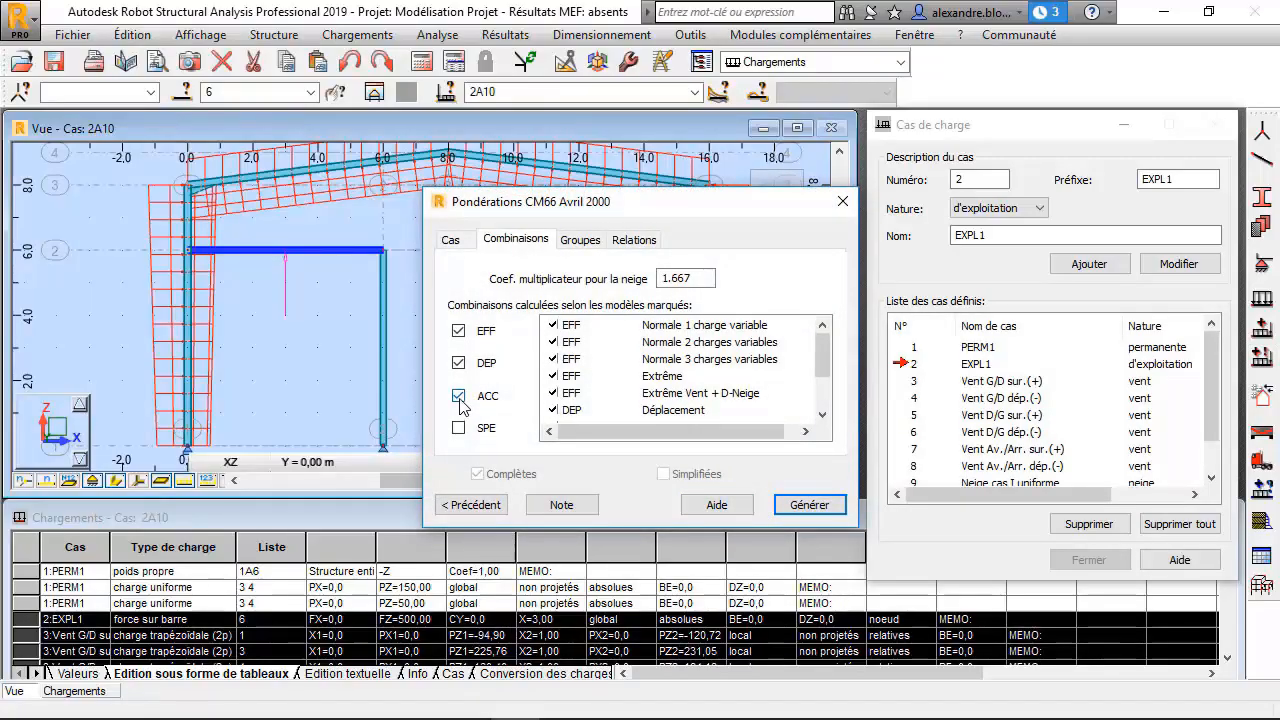
{"action": "left_click_drag", "start_coordinate": [824, 351], "coordinate": [823, 388]}
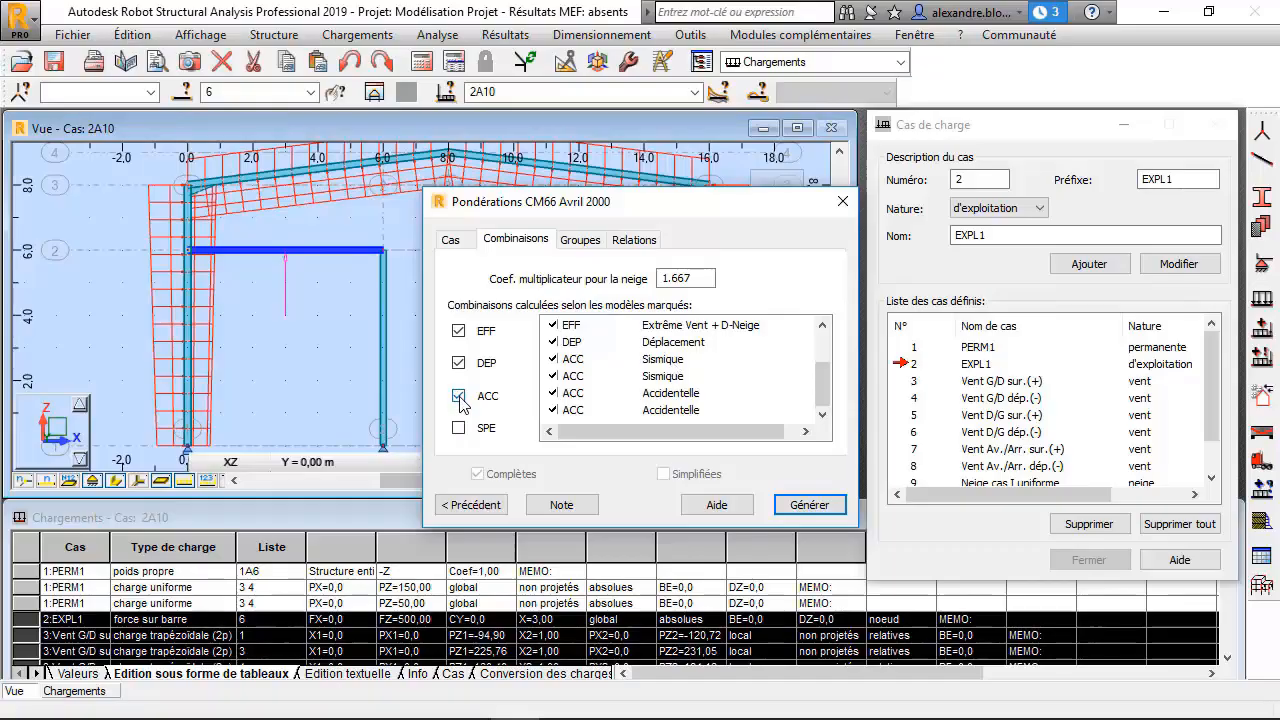
{"action": "left_click", "coordinate": [790, 506]}
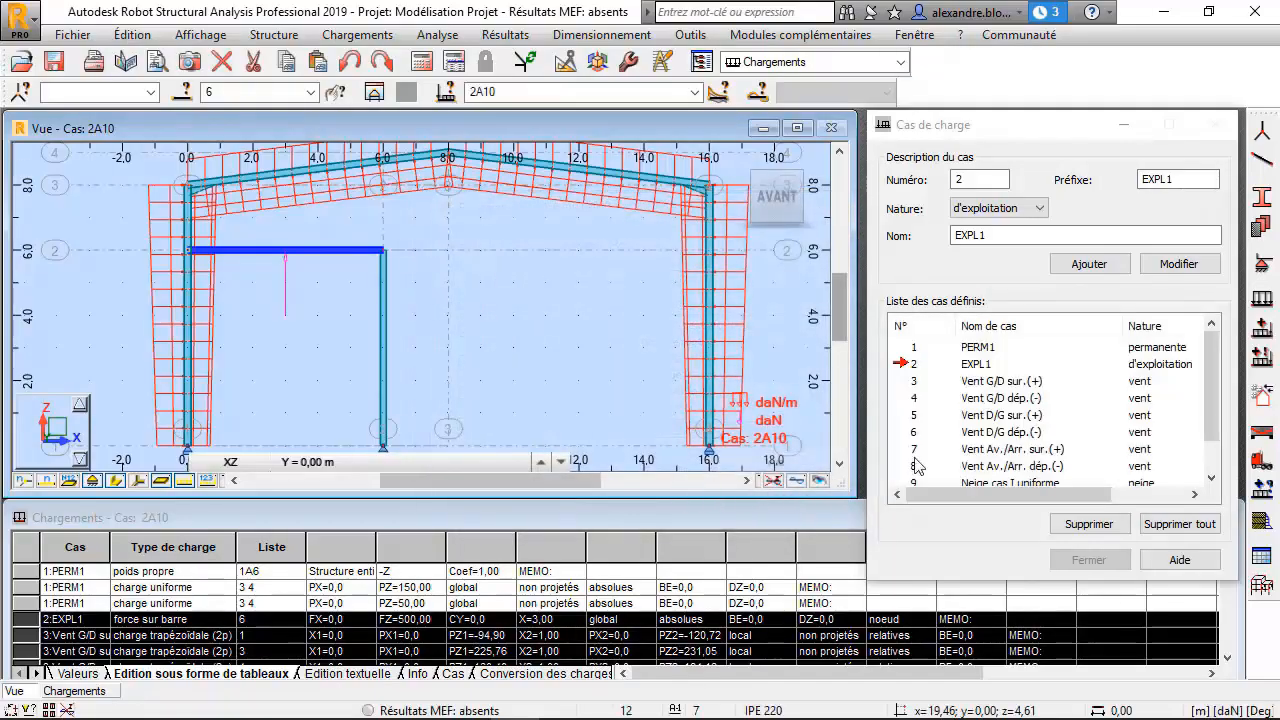
- Check the list of defined load cases through to the snow cases, and save the project
{"action": "mouse_move", "coordinate": [1212, 356]}
{"action": "left_mouse_down"}
{"action": "mouse_move", "coordinate": [1218, 429]}
{"action": "mouse_move", "coordinate": [1221, 338]}
{"action": "left_mouse_up"}
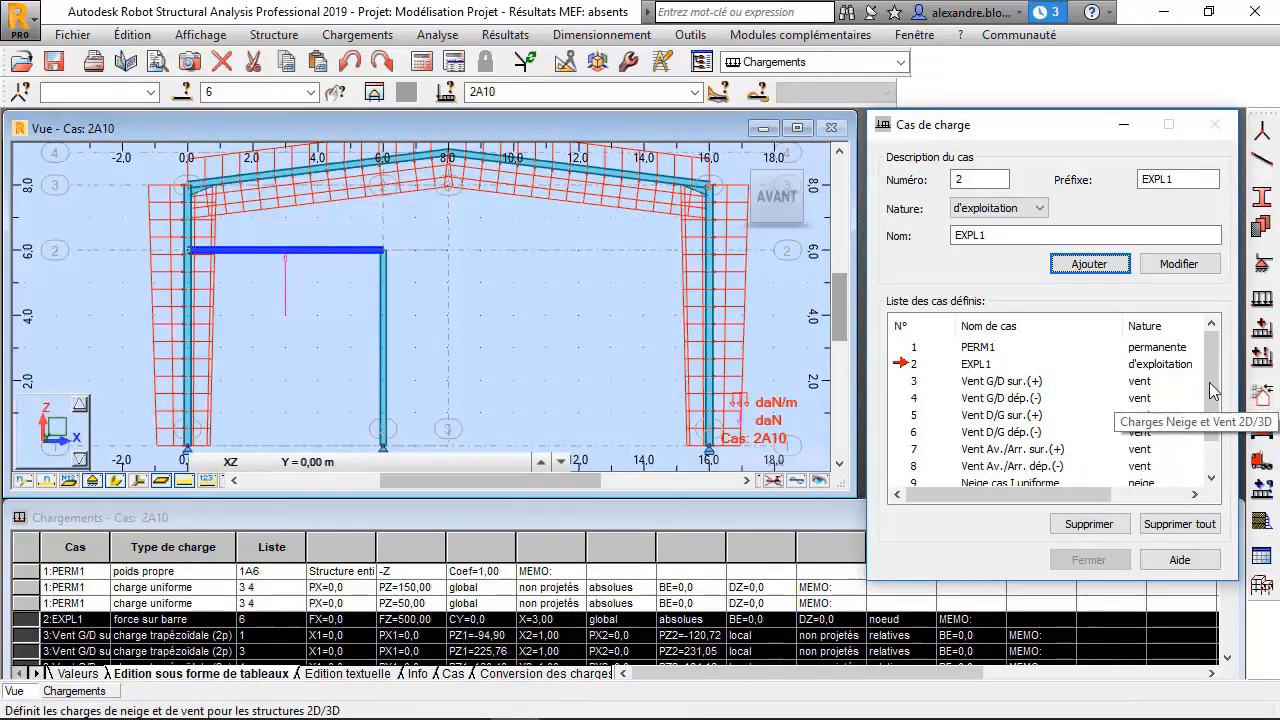
{"action": "left_click_drag", "start_coordinate": [1216, 366], "coordinate": [1218, 402]}
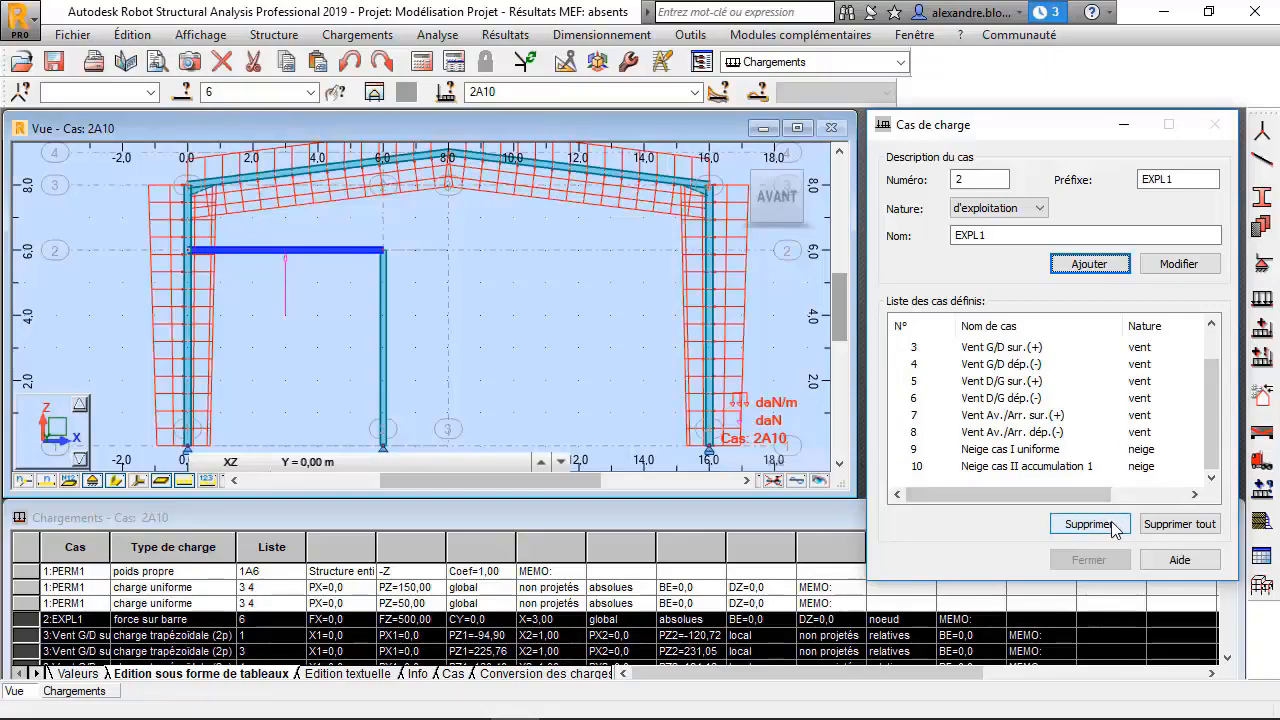
{"action": "left_click", "coordinate": [60, 38]}
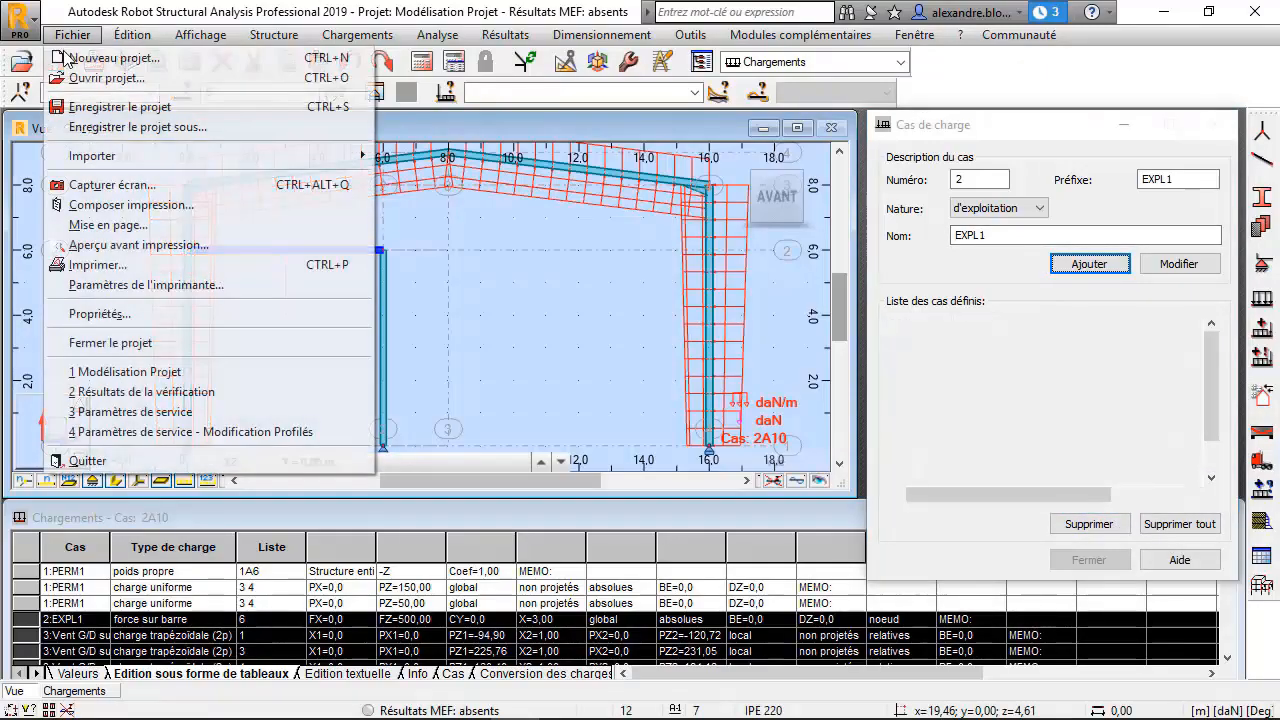
{"action": "left_click", "coordinate": [80, 107]}
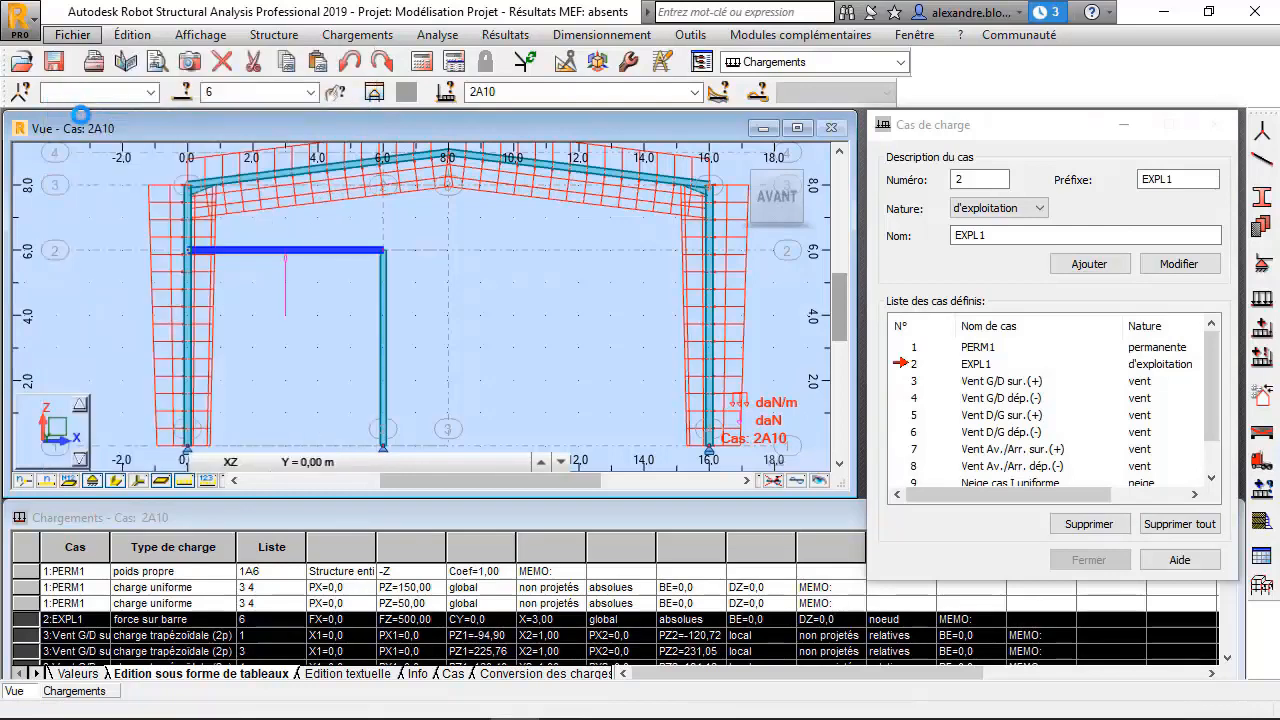